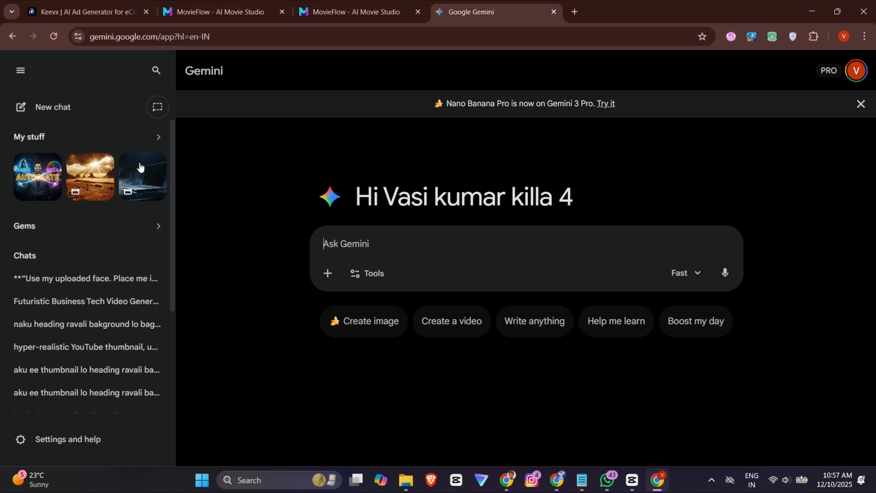
Open the pre-made Storybook Gem from the Gem manager and collapse the side menu
{"action": "scroll", "coordinate": [100, 203], "scroll_direction": "down", "scroll_amount": 3}
{"action": "scroll", "coordinate": [83, 138], "scroll_direction": "up", "scroll_amount": 3}
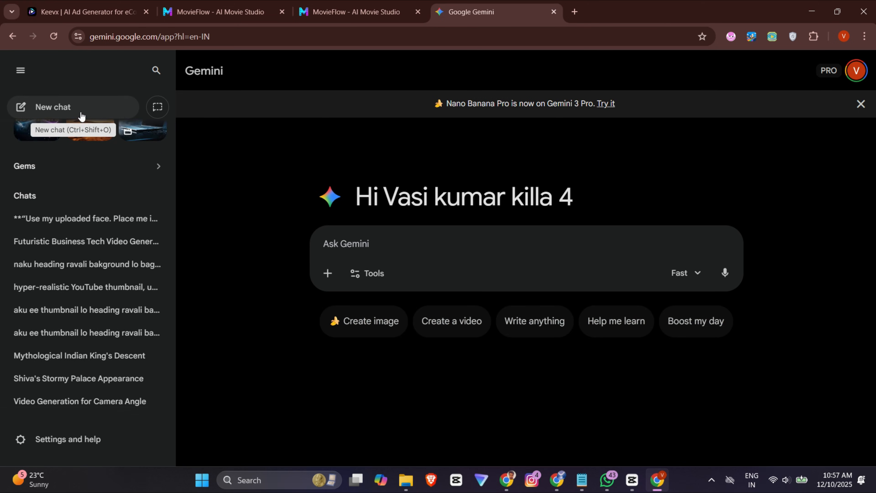
{"action": "left_click", "coordinate": [158, 164]}
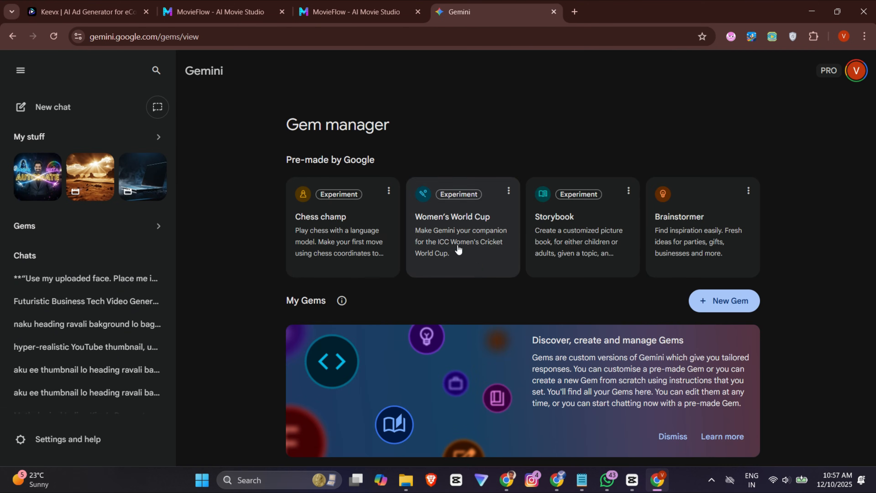
{"action": "scroll", "coordinate": [459, 245], "scroll_direction": "down", "scroll_amount": 2}
{"action": "scroll", "coordinate": [245, 169], "scroll_direction": "up", "scroll_amount": 2}
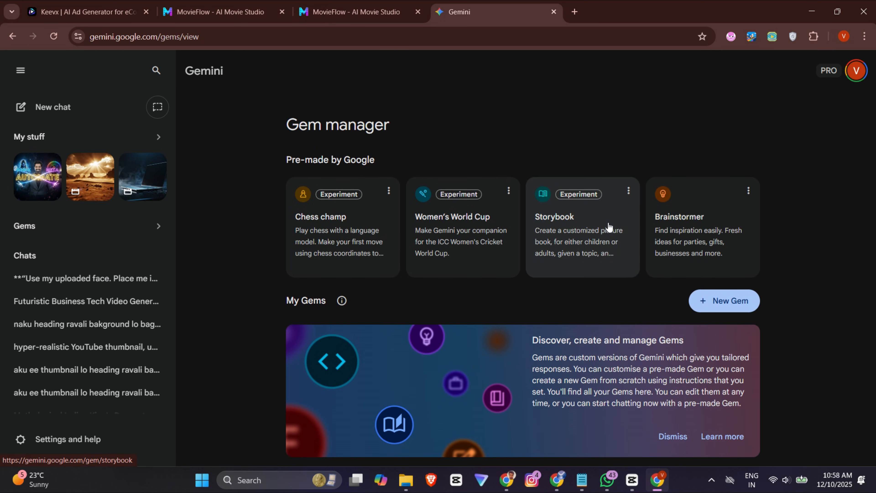
{"action": "left_click", "coordinate": [599, 222]}
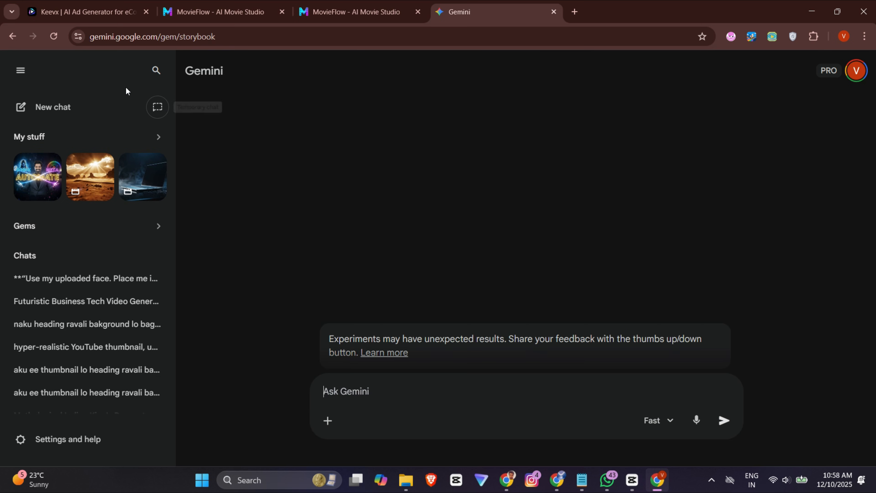
{"action": "left_click", "coordinate": [21, 70]}
Submit the storybook prompt "create story of 25 years indian girl suffering to survive in present world"
{"action": "left_click", "coordinate": [358, 393]}
{"action": "type", "text": "create stpyr"}
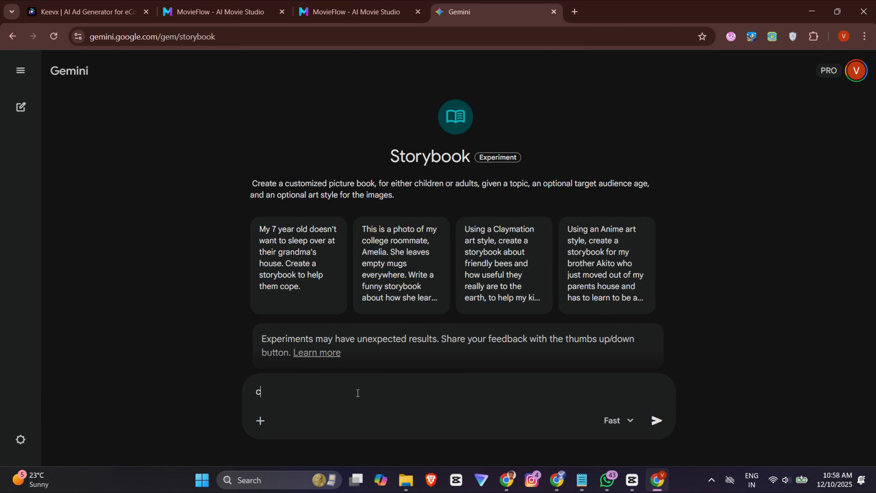
{"action": "key", "text": "BackSpace"}
{"action": "key", "text": "BackSpace"}
{"action": "key", "text": "BackSpace"}
{"action": "type", "text": "ory of a"}
{"action": "type", "text": "5 years indi"}
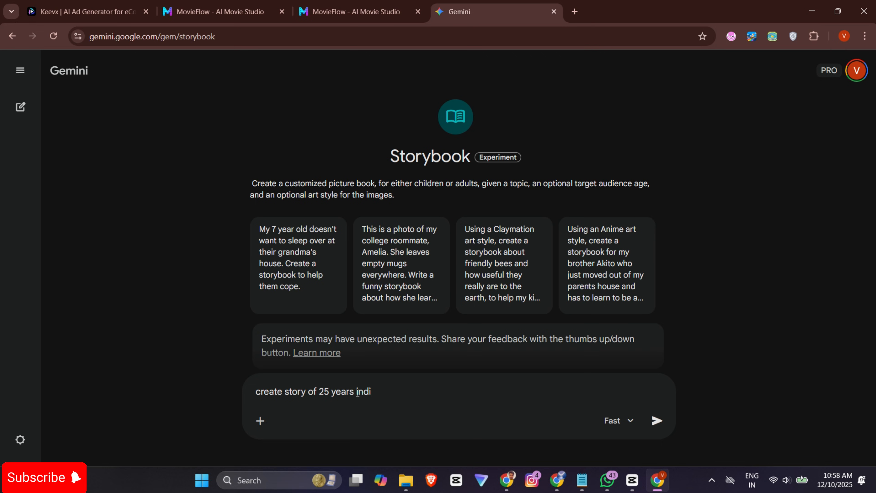
{"action": "type", "text": "an girl"}
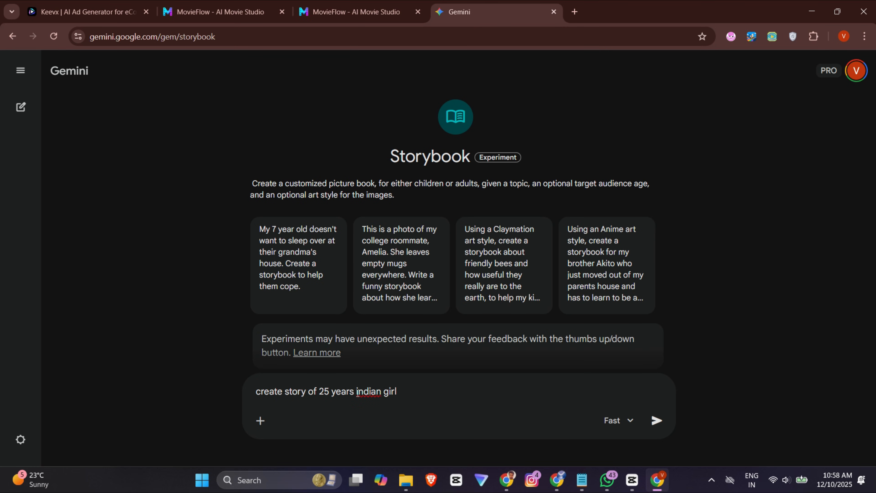
{"action": "type", "text": " sufeeering to survive in present world"}
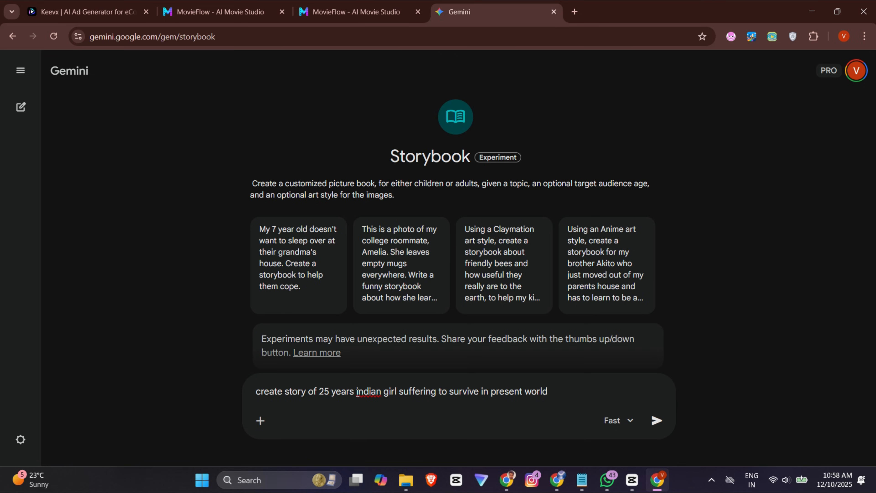
{"action": "key", "text": "Return"}
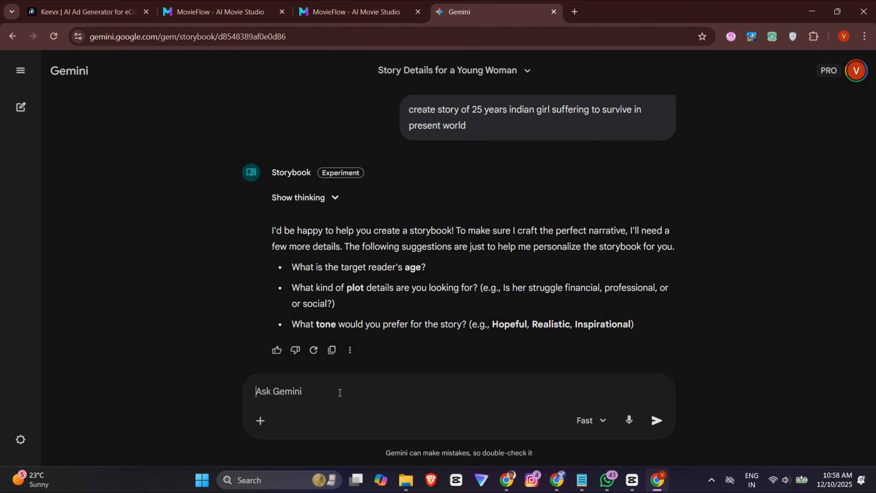
Answer the follow-up questions by sending "her age is 25, socia, realistic and suggest 10 scenes"
{"action": "type", "text": "her age "}
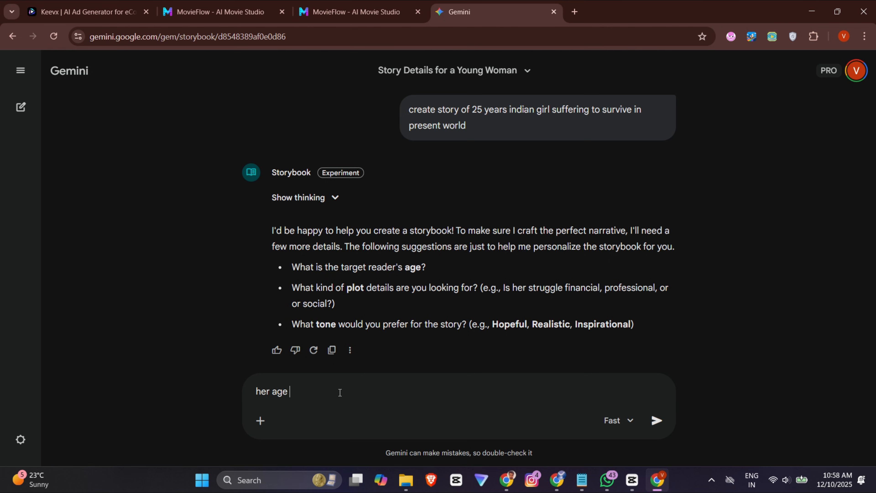
{"action": "type", "text": "is 25 "}
{"action": "type", "text": ", fi"}
{"action": "key", "text": "BackSpace"}
{"action": "type", "text": "socail"}
{"action": "key", "text": "BackSpace"}
{"action": "key", "text": "BackSpace"}
{"action": "type", "text": "ia, realistic"}
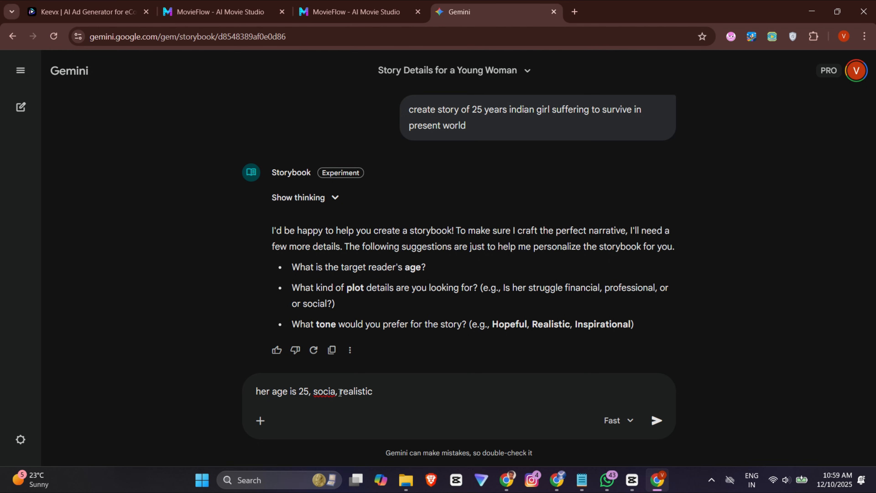
{"action": "type", "text": " and suggest 10 scene"}
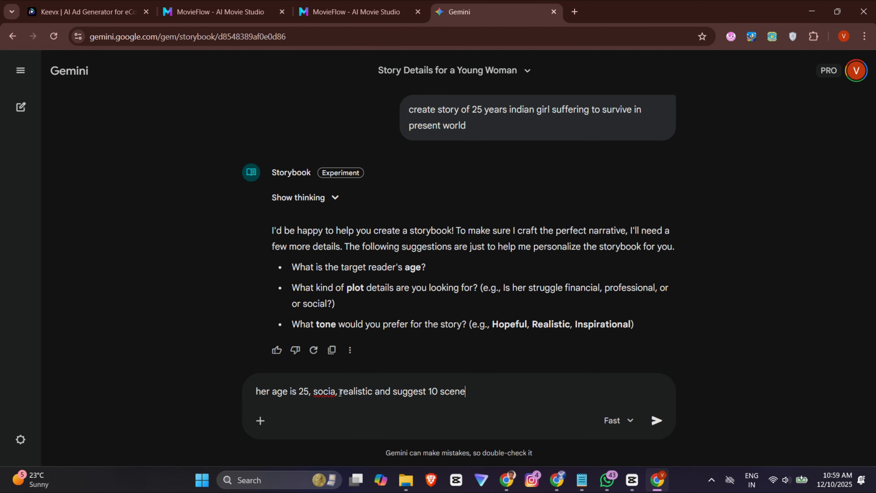
{"action": "type", "text": "s"}
{"action": "key", "text": "Return"}
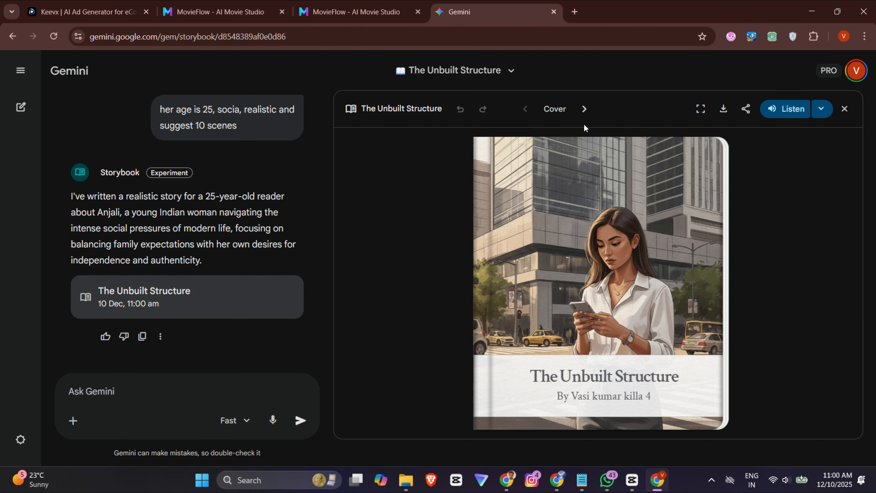
Page through the generated storybook from the cover to page 10, reviewing each scene's illustration and text, and return to page 7
{"action": "left_click", "coordinate": [586, 109]}
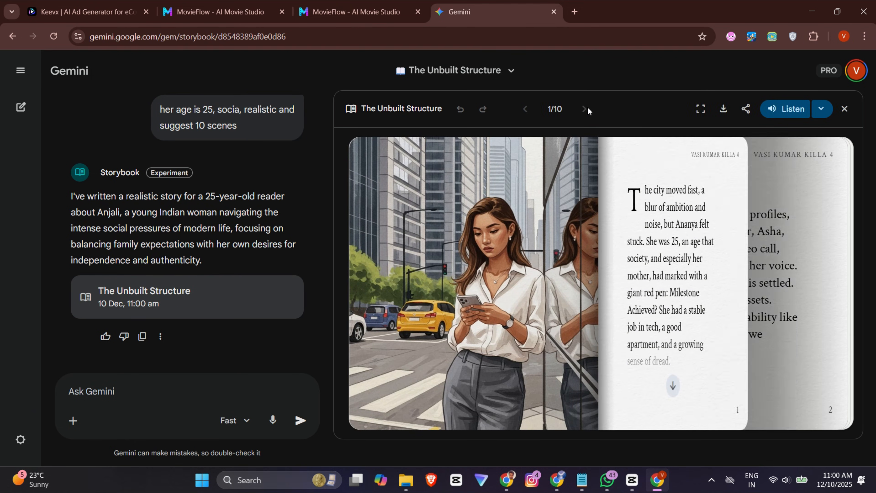
{"action": "left_click", "coordinate": [586, 109]}
{"action": "left_click", "coordinate": [586, 109]}
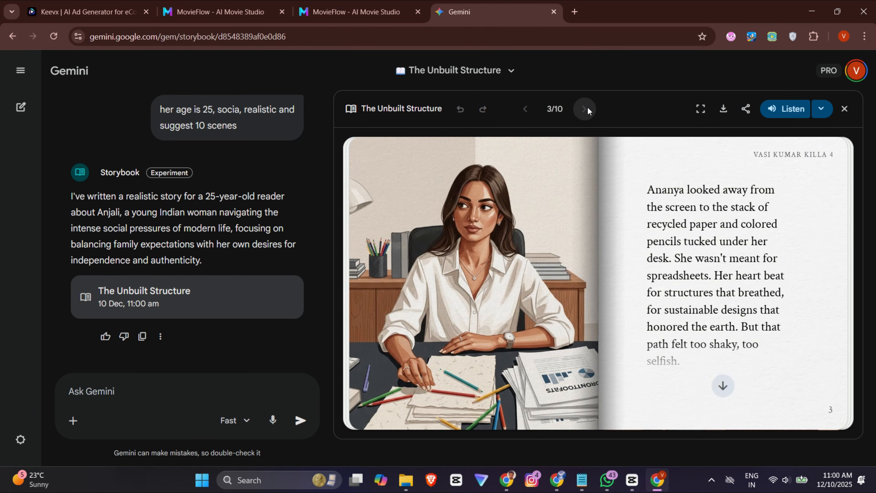
{"action": "left_click", "coordinate": [588, 108]}
{"action": "left_click", "coordinate": [588, 108]}
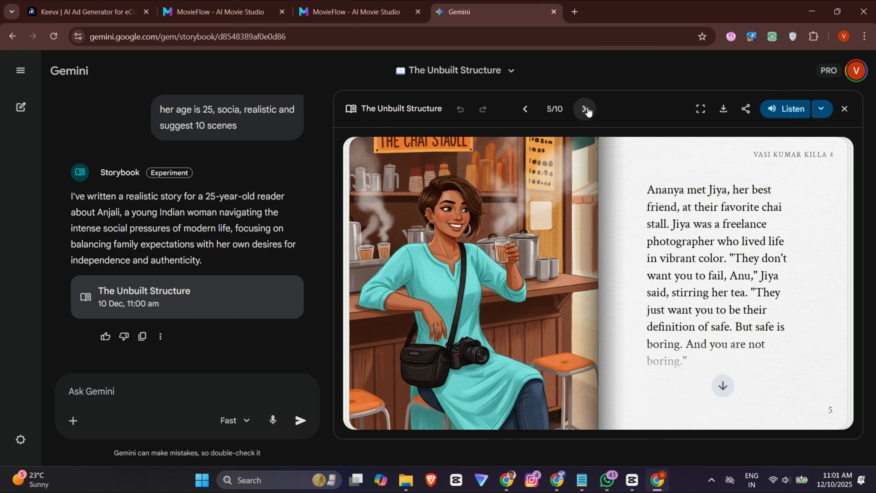
{"action": "left_click", "coordinate": [586, 109]}
{"action": "left_click", "coordinate": [586, 109]}
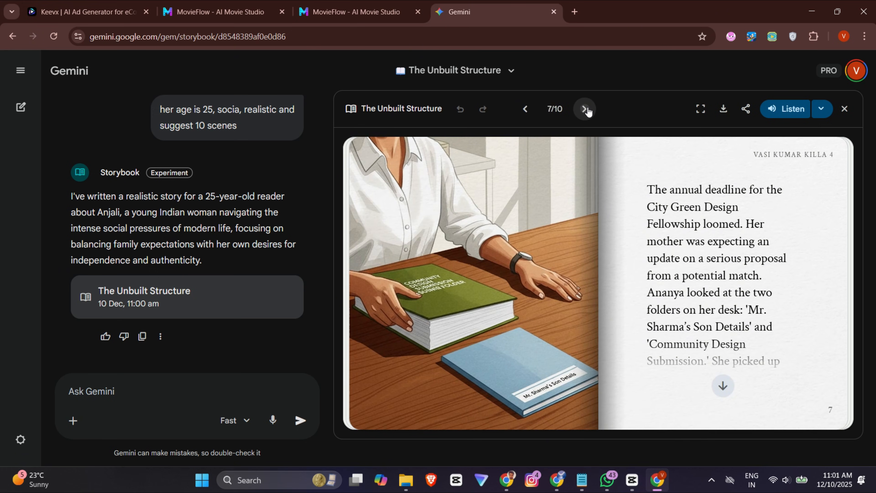
{"action": "left_click", "coordinate": [587, 109]}
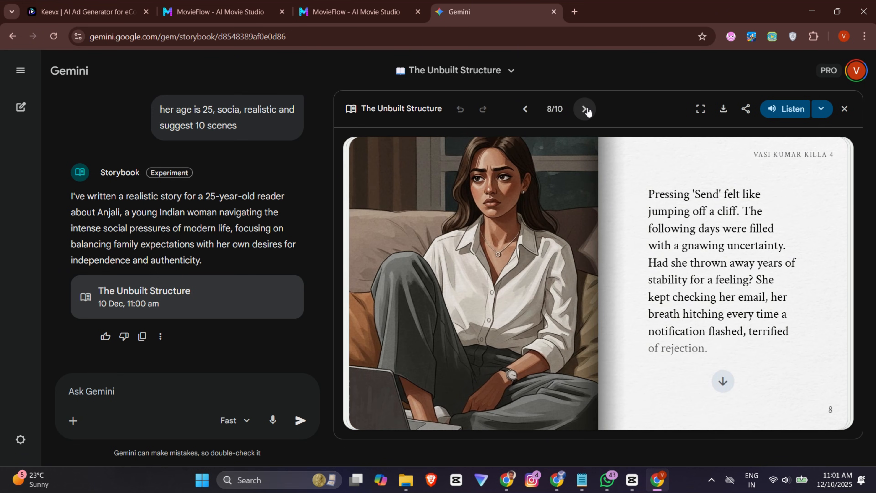
{"action": "left_click", "coordinate": [586, 109]}
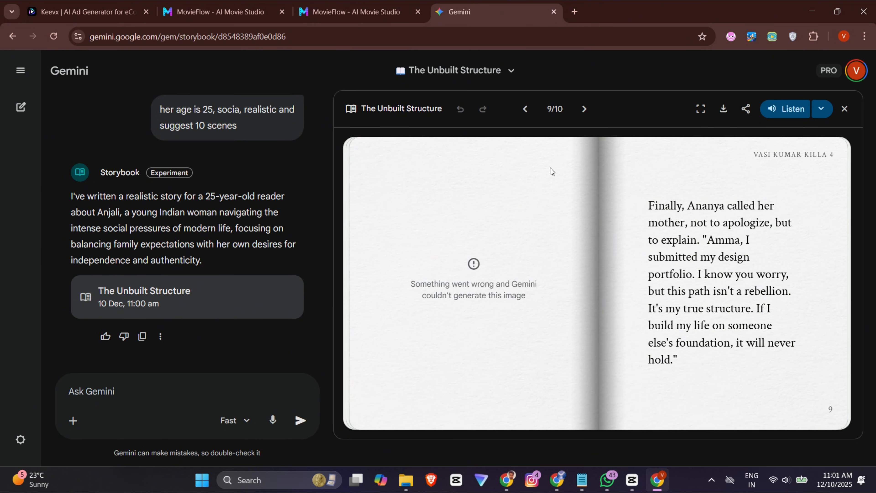
{"action": "left_click", "coordinate": [486, 246]}
{"action": "left_click", "coordinate": [585, 109]}
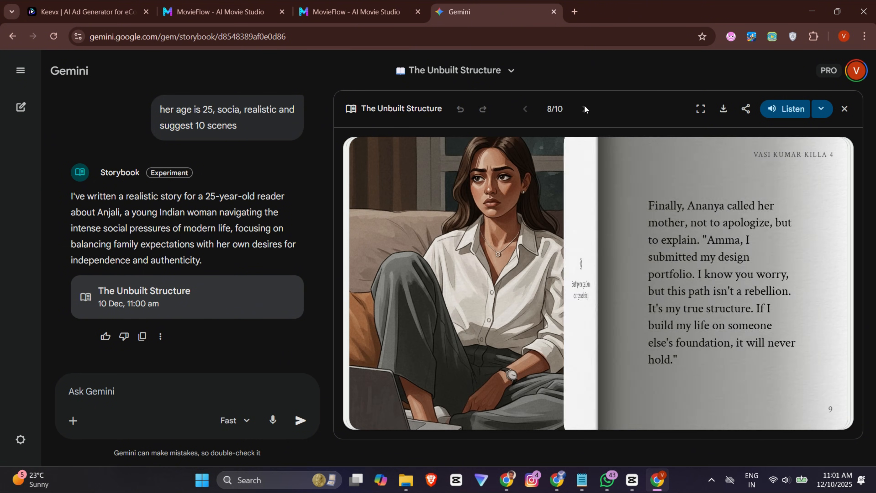
{"action": "left_click", "coordinate": [584, 109]}
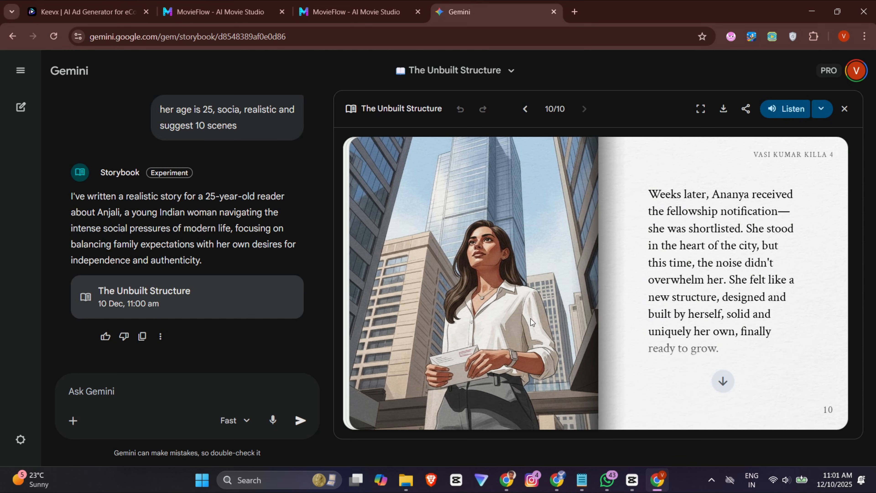
{"action": "left_click", "coordinate": [525, 110]}
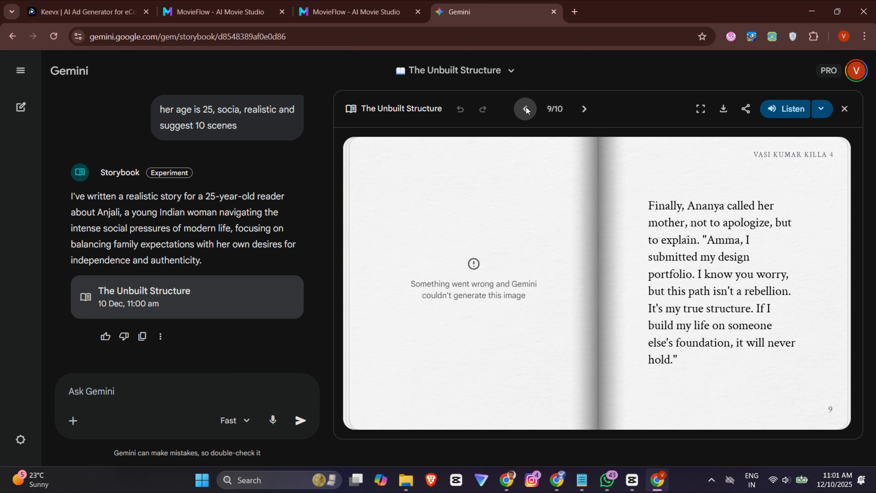
{"action": "left_click", "coordinate": [525, 109]}
{"action": "left_click", "coordinate": [525, 109]}
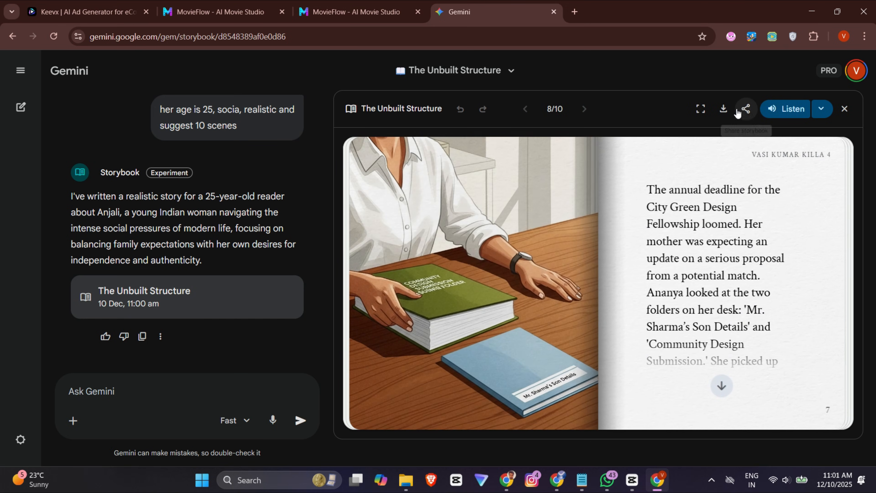
Start downloading the storybook "The Unbuilt Structure" and go back to page 6
{"action": "left_click", "coordinate": [724, 110]}
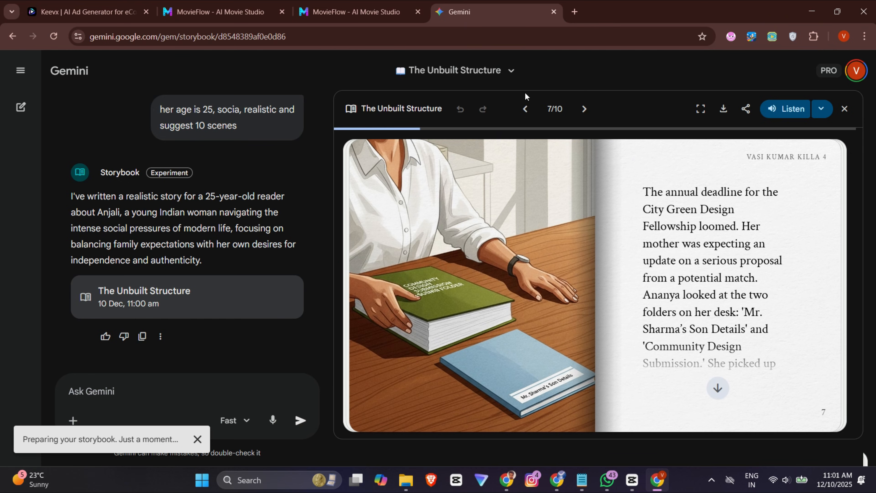
{"action": "left_click", "coordinate": [526, 109]}
Open ChatGPT in a new browser tab by searching for "chatgpt"
{"action": "left_click", "coordinate": [572, 13]}
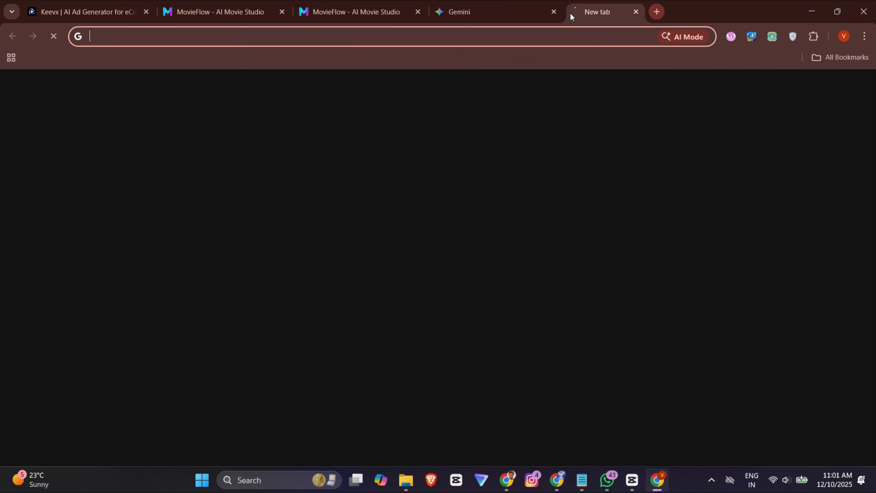
{"action": "type", "text": "chatgpt"}
{"action": "key", "text": "Return"}
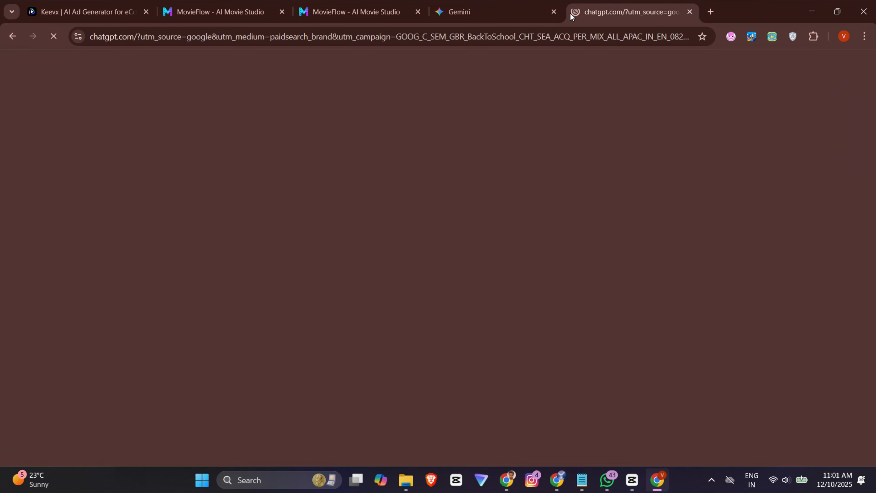
Return to the Gemini storybook, go back to page 1 and copy its illustration of the woman with the phone
{"action": "left_click", "coordinate": [526, 10]}
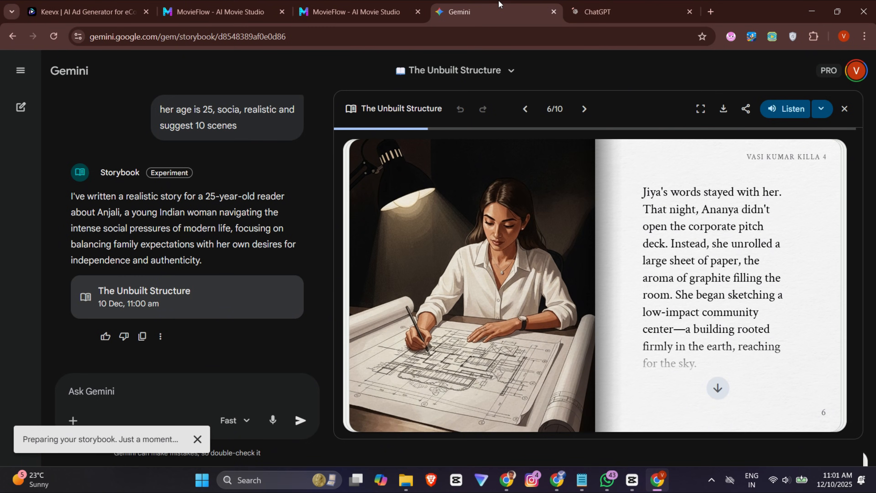
{"action": "left_click", "coordinate": [525, 109]}
{"action": "left_click", "coordinate": [525, 109]}
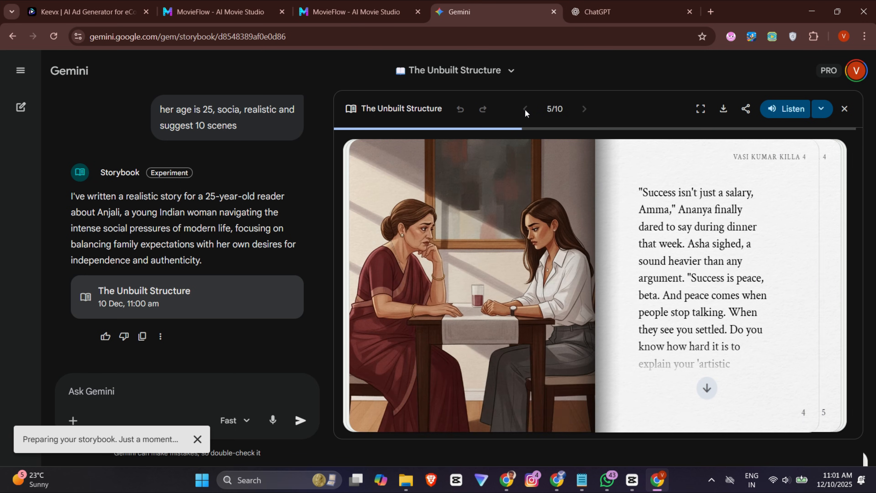
{"action": "left_click", "coordinate": [525, 109]}
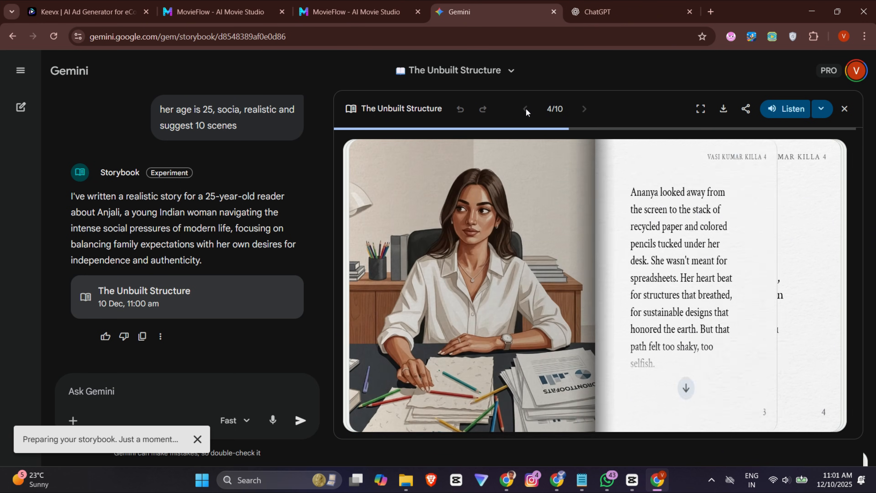
{"action": "left_click", "coordinate": [526, 110]}
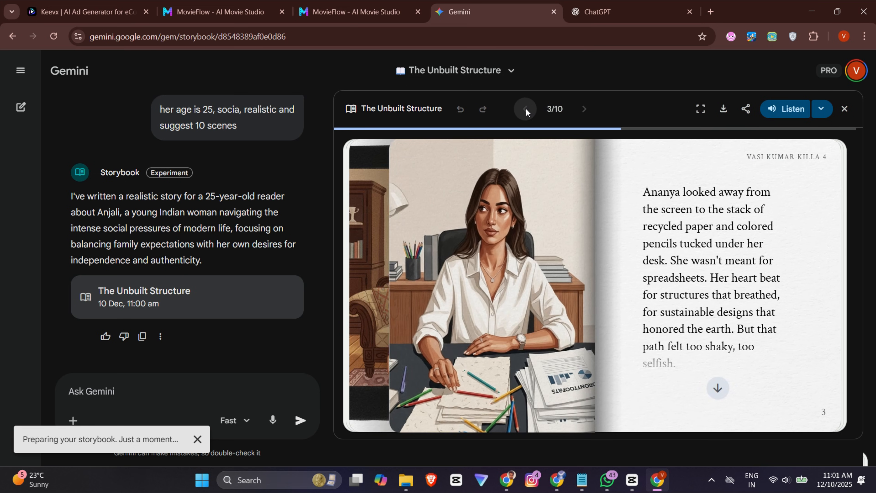
{"action": "left_click", "coordinate": [526, 109]}
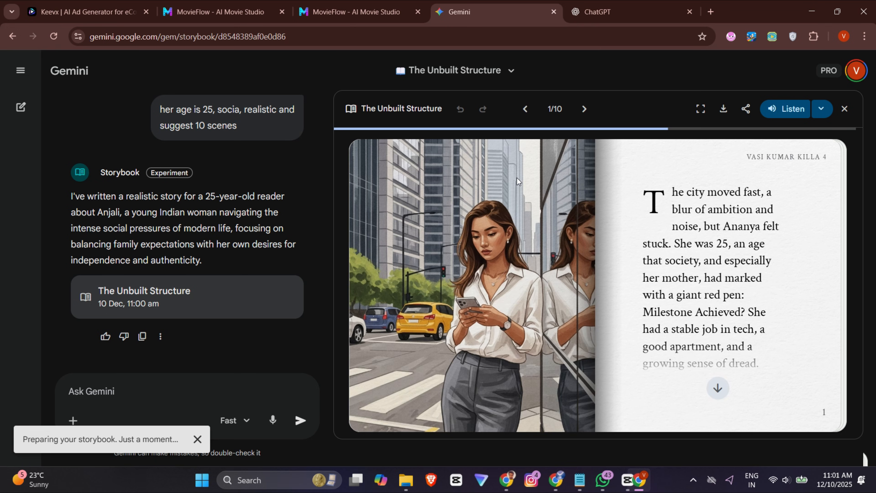
{"action": "right_click", "coordinate": [487, 258]}
{"action": "left_click", "coordinate": [543, 306]}
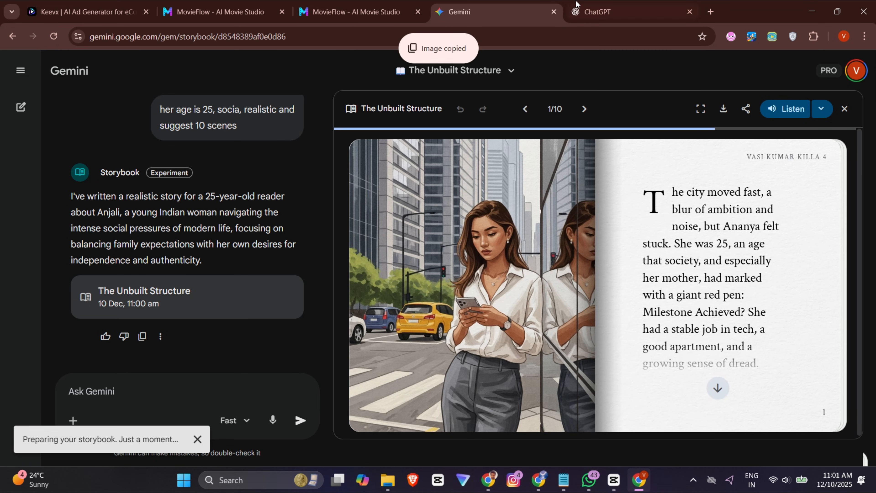
Switch to ChatGPT, dismiss the improved memory notice and paste the copied illustration into the message
{"action": "key", "text": "ctrl+Tab"}
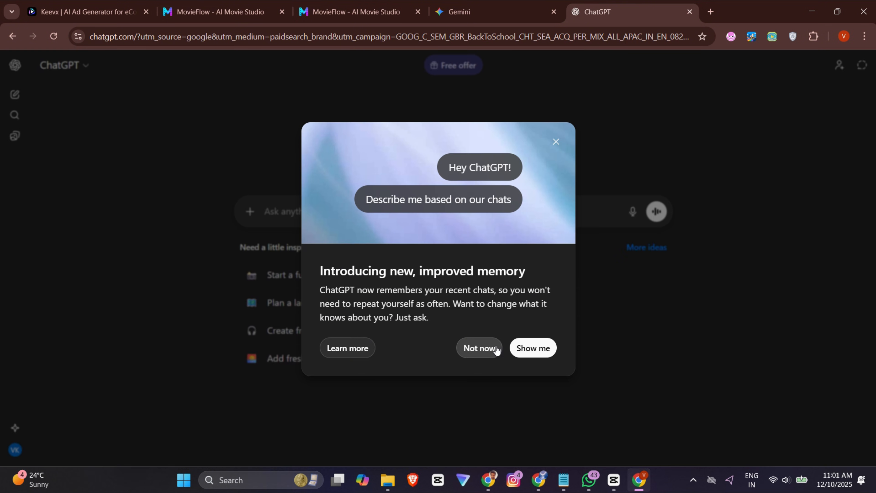
{"action": "left_click", "coordinate": [493, 350]}
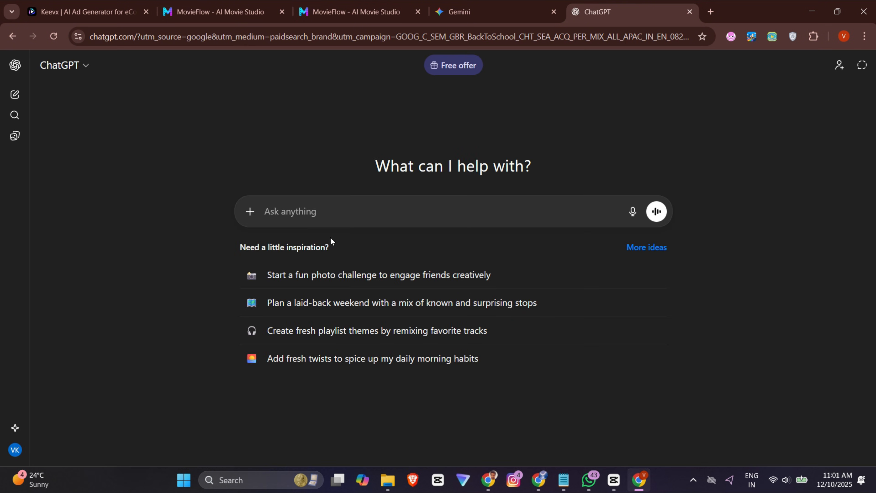
{"action": "left_click", "coordinate": [313, 211]}
{"action": "key", "text": "ctrl+v"}
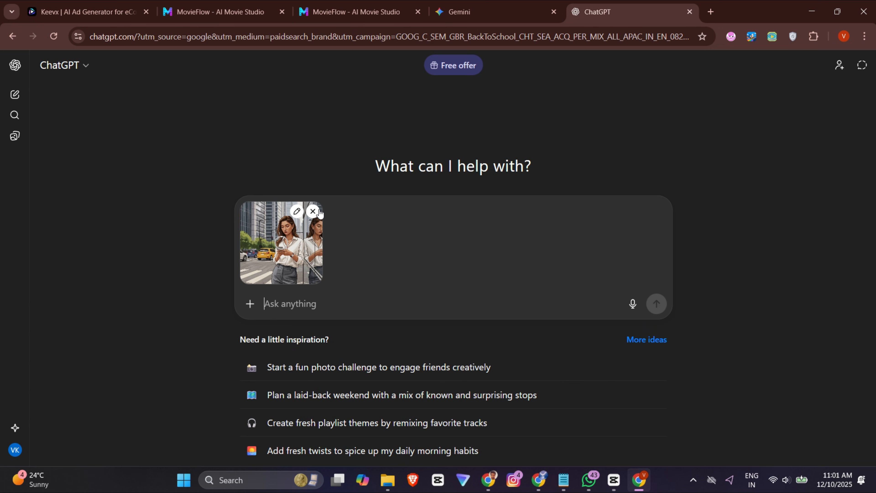
Copy the story text of page 1 from the Gemini storybook into the ChatGPT message, numbered 1
{"action": "left_click", "coordinate": [510, 7]}
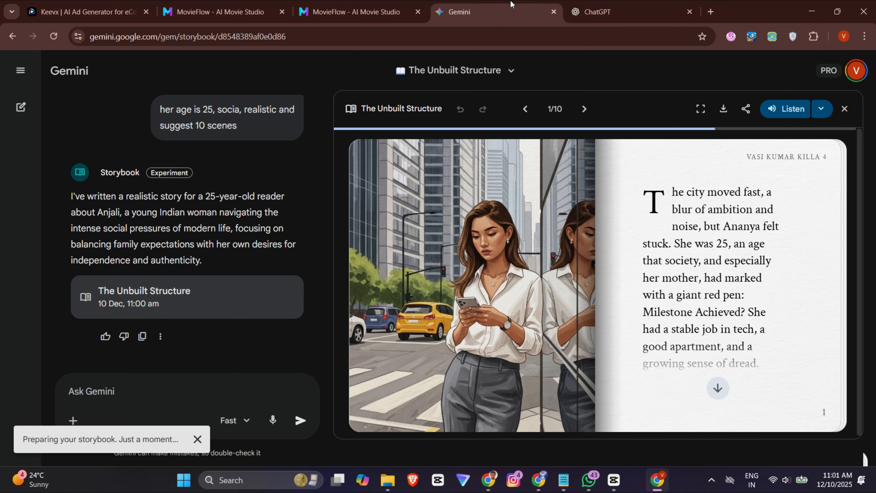
{"action": "left_click_drag", "start_coordinate": [646, 197], "coordinate": [772, 367]}
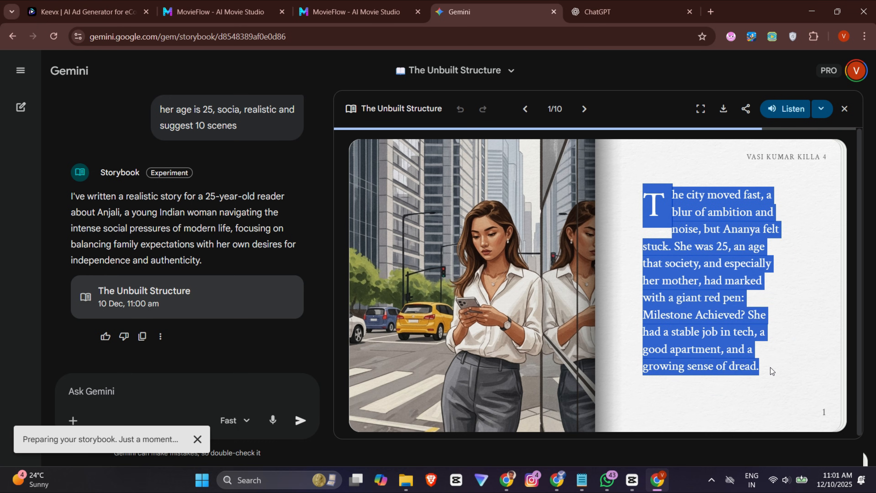
{"action": "key", "text": "ctrl+Tab"}
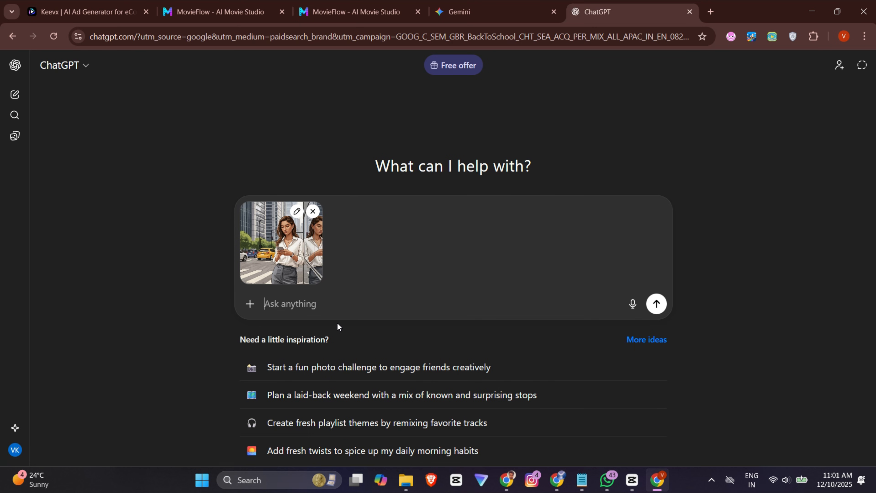
{"action": "type", "text": "1"}
{"action": "key", "text": "ctrl+v"}
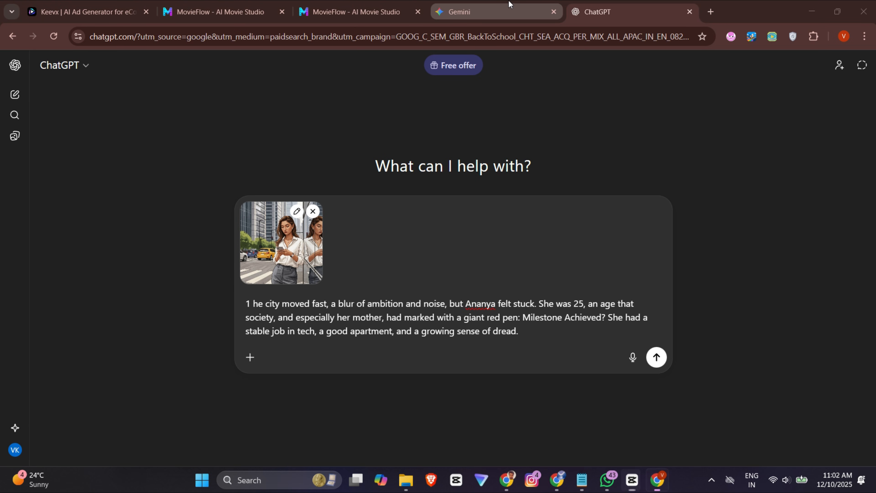
Copy page 2's illustration of the mother in a maroon sari into the ChatGPT message, add the number 2 and remove the duplicate image
{"action": "left_click", "coordinate": [511, 7]}
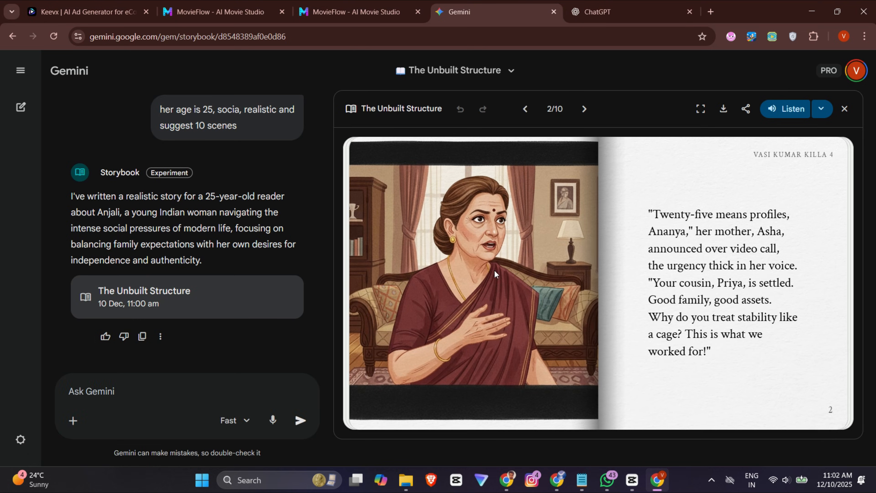
{"action": "right_click", "coordinate": [478, 246]}
{"action": "left_click", "coordinate": [511, 293]}
{"action": "left_click", "coordinate": [590, 19]}
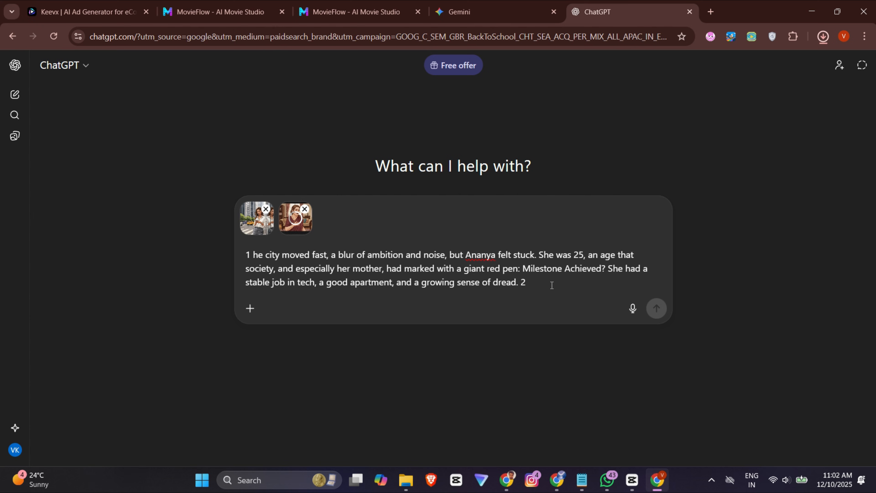
{"action": "key", "text": "ctrl+v"}
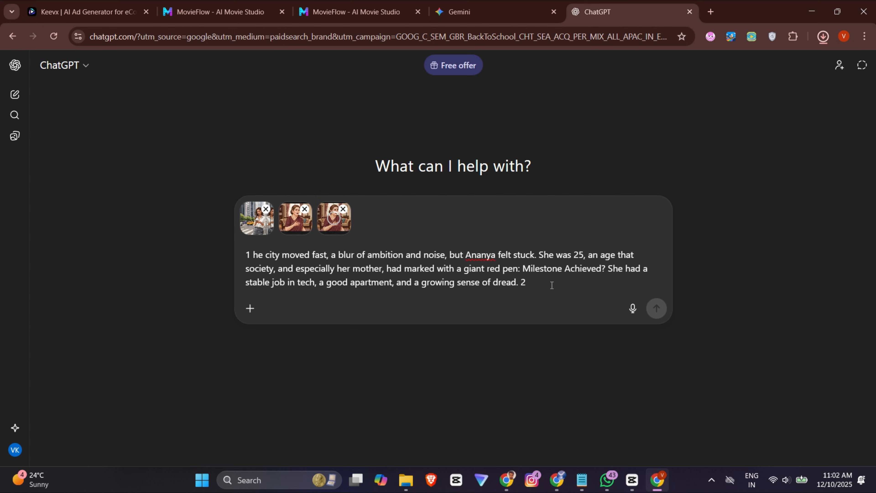
{"action": "left_click", "coordinate": [343, 210]}
Copy page 2's story text from Gemini into the ChatGPT message after the number 2 and append the number 3
{"action": "left_click", "coordinate": [483, 11]}
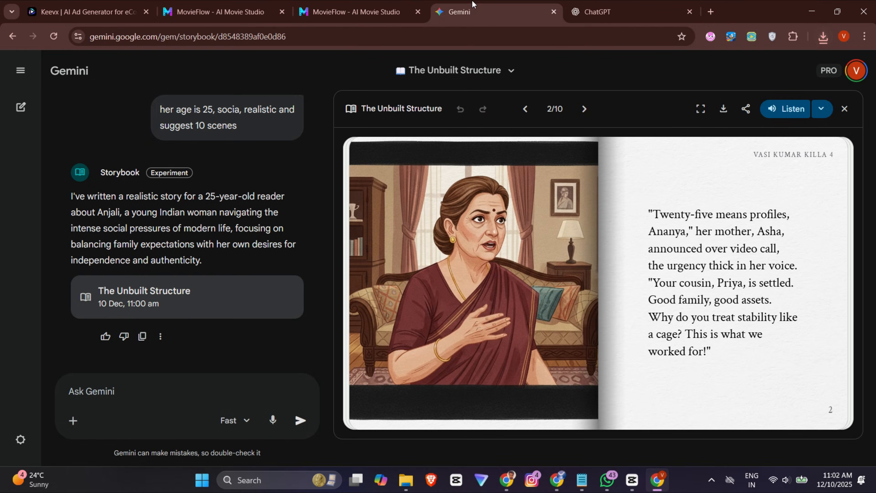
{"action": "left_click_drag", "start_coordinate": [653, 211], "coordinate": [728, 366]}
{"action": "key", "text": "ctrl+c"}
{"action": "left_click", "coordinate": [640, 6]}
{"action": "key", "text": "ctrl+v"}
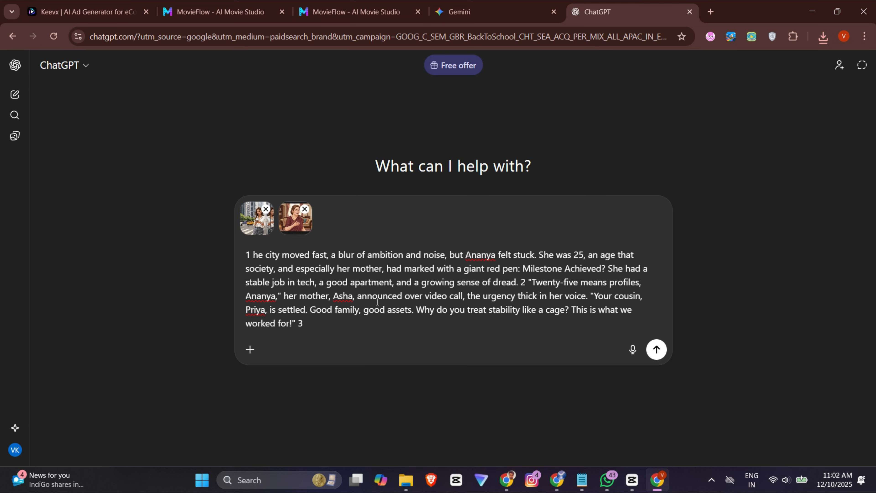
Copy page 3's illustration of the woman at her desk from Gemini and attach it to the ChatGPT message
{"action": "left_click", "coordinate": [493, 11]}
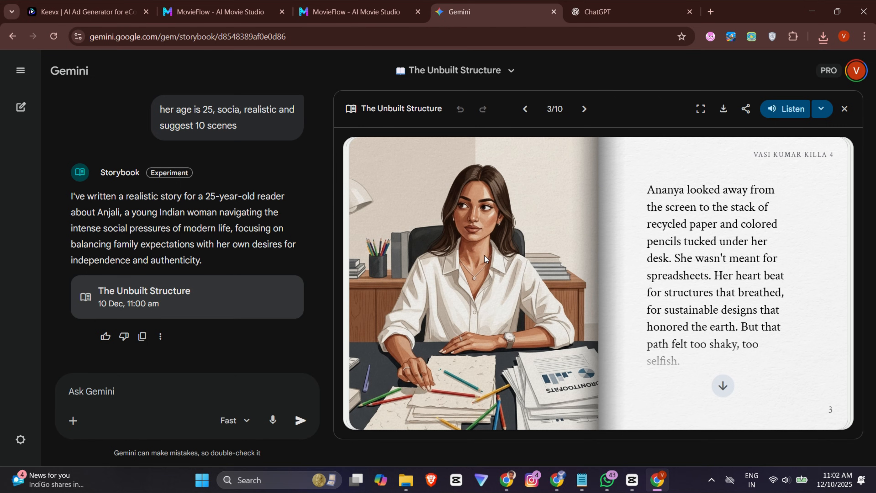
{"action": "right_click", "coordinate": [484, 256]}
{"action": "left_click", "coordinate": [517, 295]}
{"action": "left_click", "coordinate": [598, 5]}
{"action": "key", "text": "ctrl+v"}
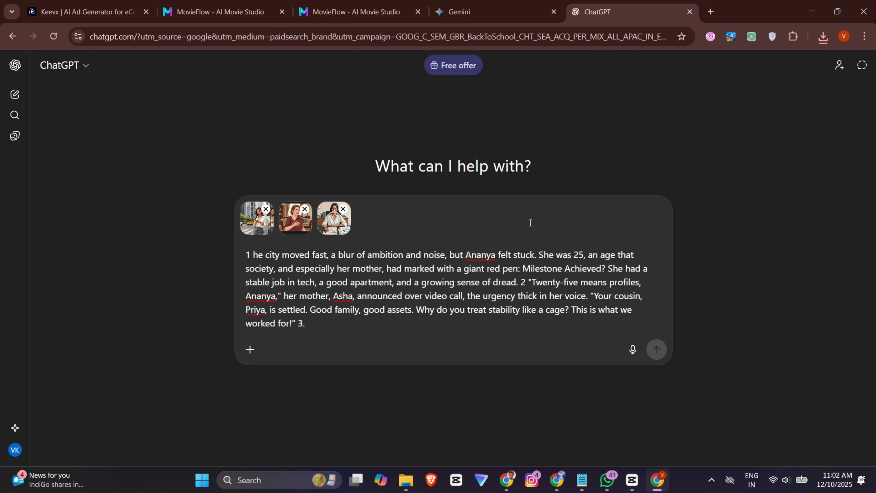
Copy page 3's story text from Gemini into the ChatGPT message and append the number 4
{"action": "left_click", "coordinate": [515, 4]}
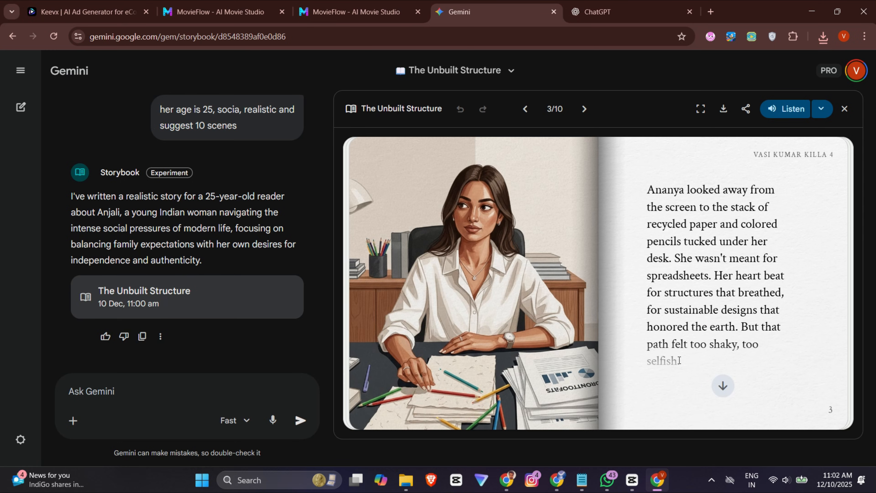
{"action": "left_click_drag", "start_coordinate": [679, 360], "coordinate": [636, 192]}
{"action": "key", "text": "ctrl+c"}
{"action": "left_click", "coordinate": [606, 4]}
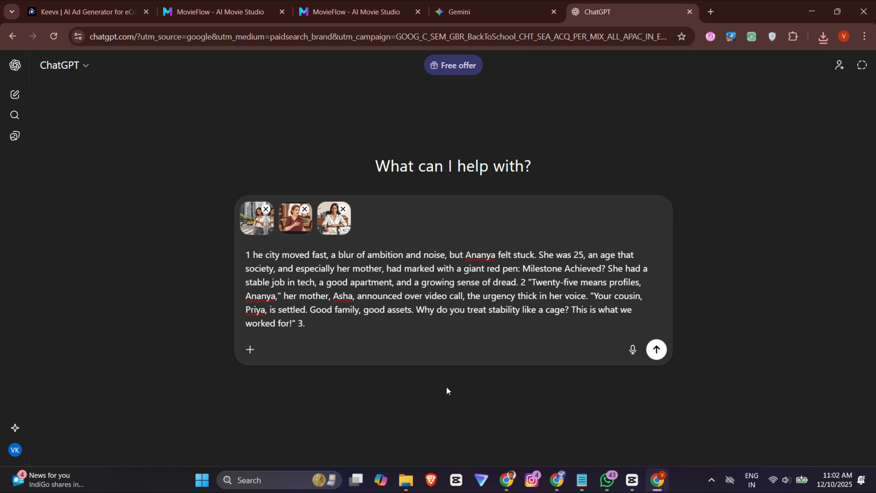
{"action": "key", "text": "ctrl+v"}
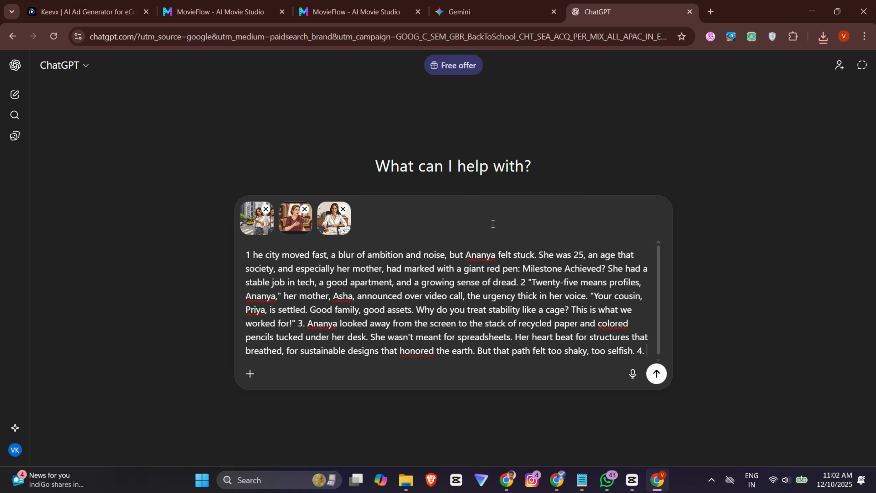
Copy page 4's illustration of mother and daughter at the dining table from Gemini and attach it to the ChatGPT message
{"action": "left_click", "coordinate": [537, 10]}
{"action": "right_click", "coordinate": [473, 231]}
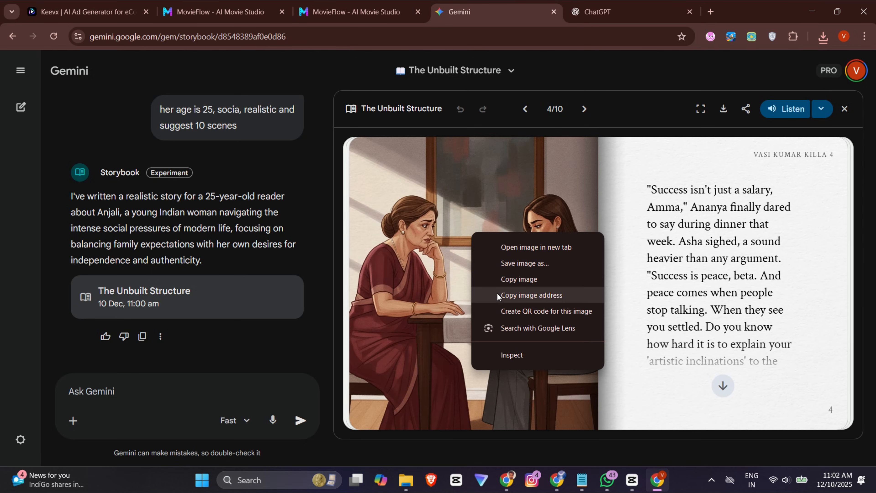
{"action": "left_click", "coordinate": [502, 279]}
{"action": "key", "text": "ctrl+Tab"}
{"action": "key", "text": "ctrl+v"}
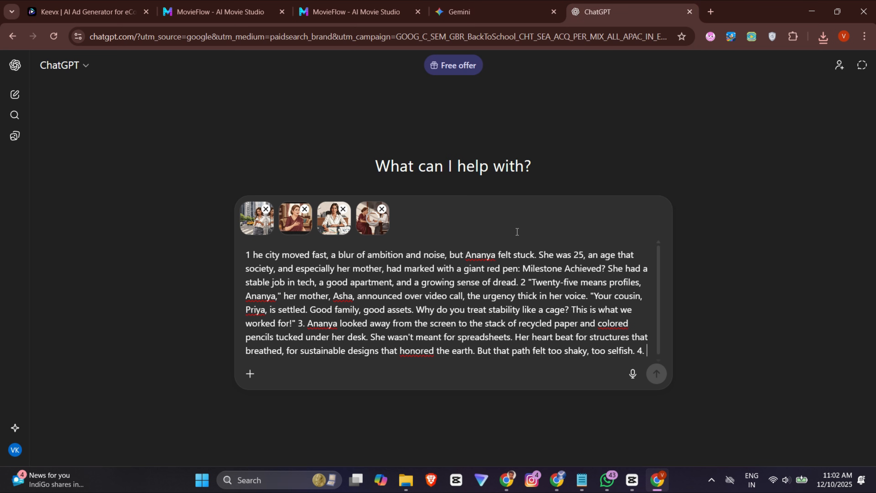
Copy page 4's dinner conversation text from Gemini into the ChatGPT message after the number 4
{"action": "key", "text": "ctrl+shift+Tab"}
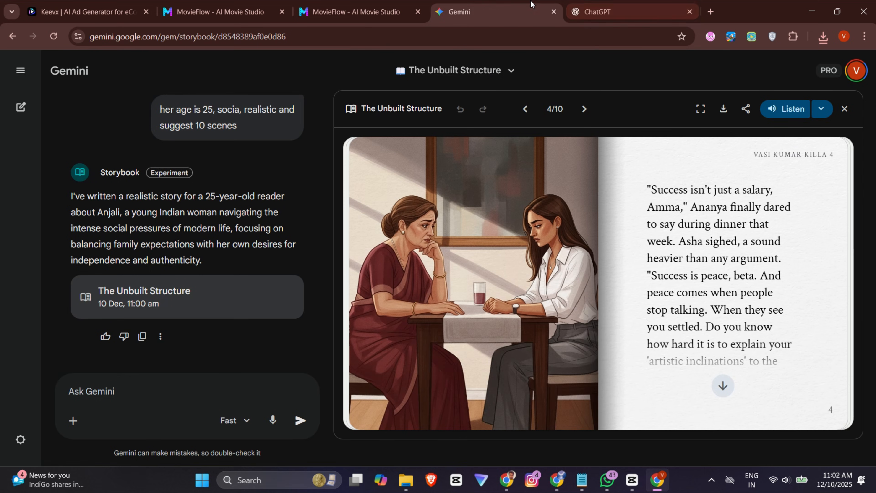
{"action": "left_click_drag", "start_coordinate": [654, 195], "coordinate": [778, 358]}
{"action": "left_click", "coordinate": [579, 3]}
{"action": "key", "text": "ctrl+v"}
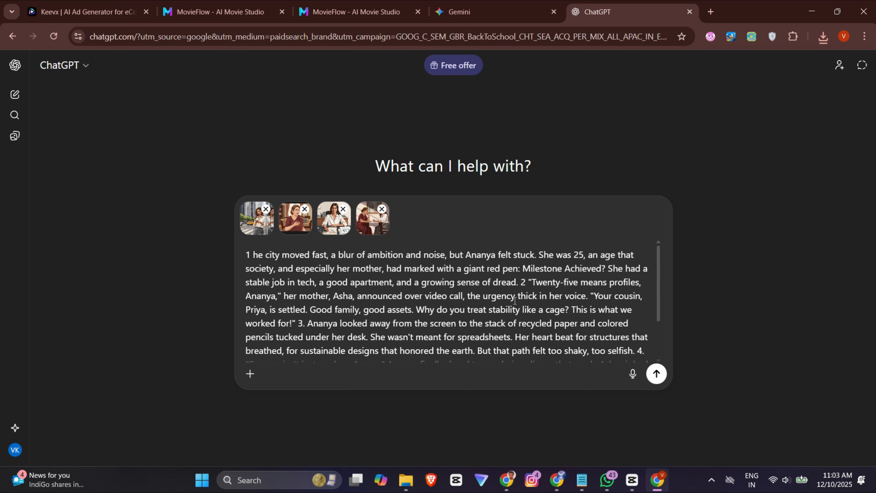
{"action": "scroll", "coordinate": [513, 309], "scroll_direction": "down", "scroll_amount": 2}
Bring page 5's chai stall illustration and its story text from Gemini into the ChatGPT message, numbered 5
{"action": "key", "text": "ctrl+shift+Tab"}
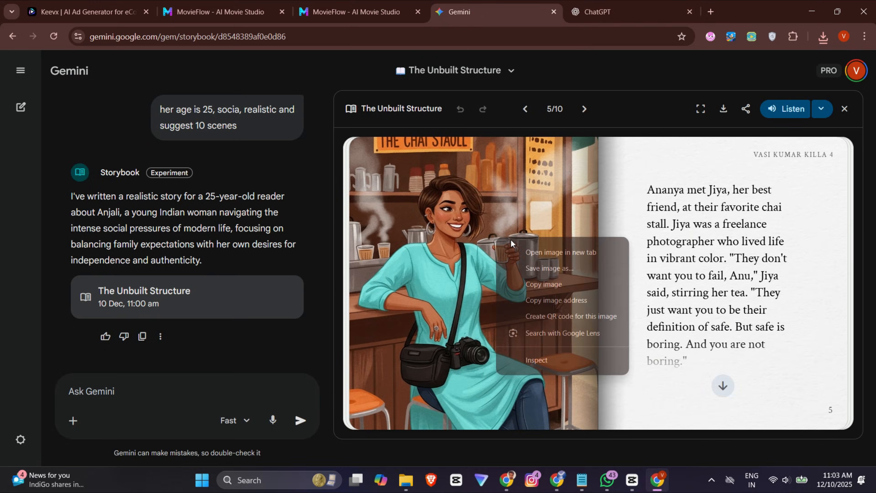
{"action": "key", "text": "ctrl+Tab"}
{"action": "key", "text": "ctrl+v"}
Attach page 7's illustration of the two folders to the ChatGPT message and add page 6's story text, numbered 6
{"action": "key", "text": "ctrl+shift+Tab"}
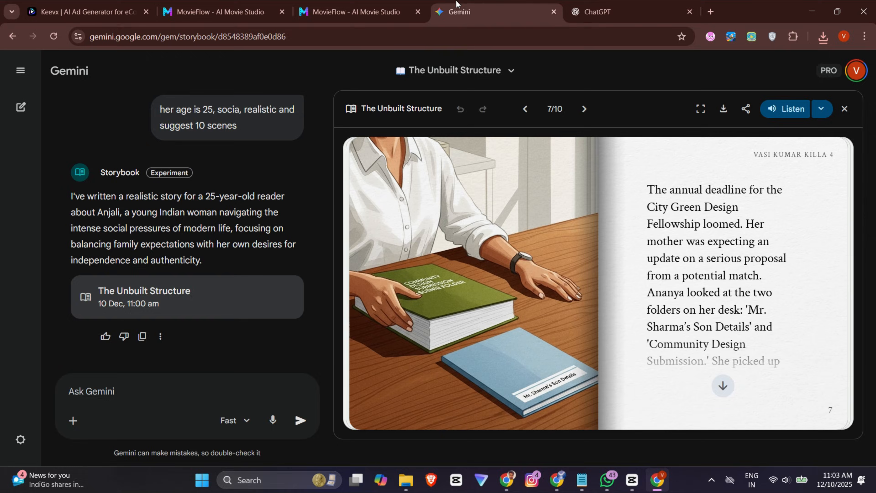
{"action": "key", "text": "ctrl+Tab"}
{"action": "key", "text": "ctrl+v"}
Attach page 6's sketching illustration from Gemini to the ChatGPT message and add page 7's story text, followed by the number 8
{"action": "left_click", "coordinate": [494, 12]}
{"action": "key", "text": "ctrl+Tab"}
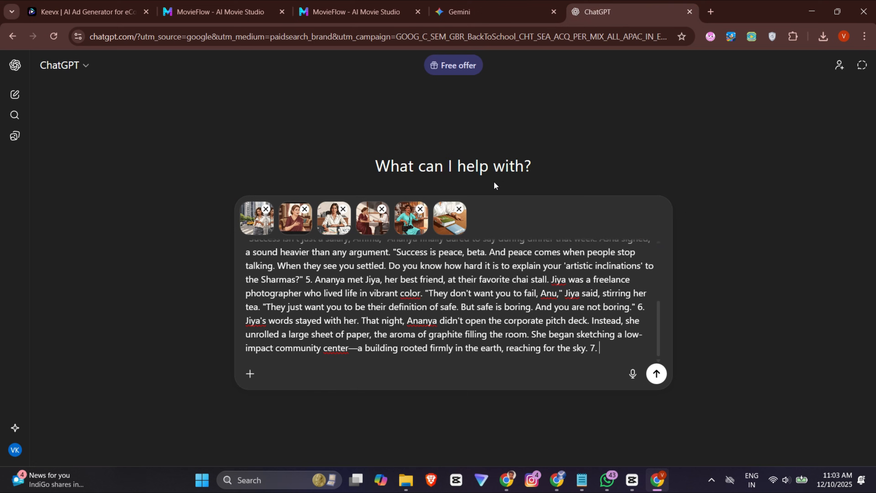
{"action": "key", "text": "ctrl+shift+Tab"}
{"action": "key", "text": "ctrl+Tab"}
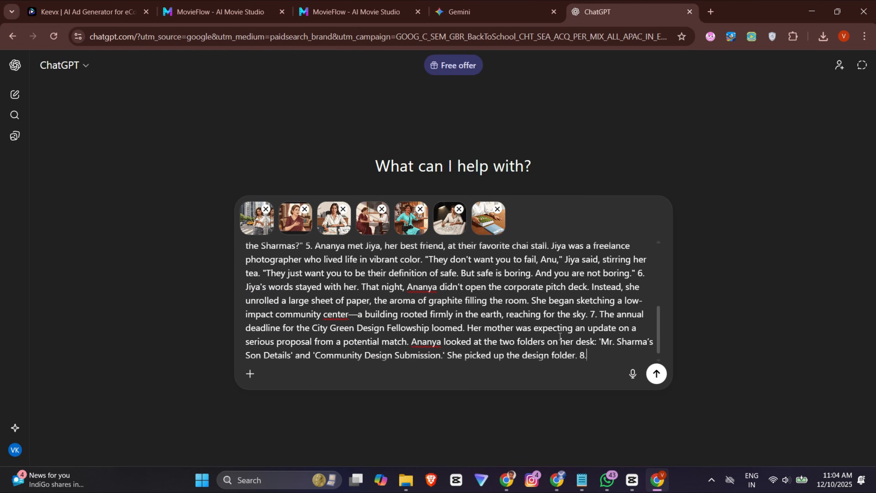
Bring page 8's illustration and story text from Gemini into the ChatGPT message
{"action": "key", "text": "ctrl+v"}
{"action": "key", "text": "ctrl+shift+Tab"}
{"action": "key", "text": "ctrl+Tab"}
{"action": "key", "text": "ctrl+v"}
Copy page 9's story text about calling her mother from Gemini into the ChatGPT message, numbered 9
{"action": "key", "text": "ctrl+shift+Tab"}
{"action": "left_click_drag", "start_coordinate": [649, 257], "coordinate": [675, 360]}
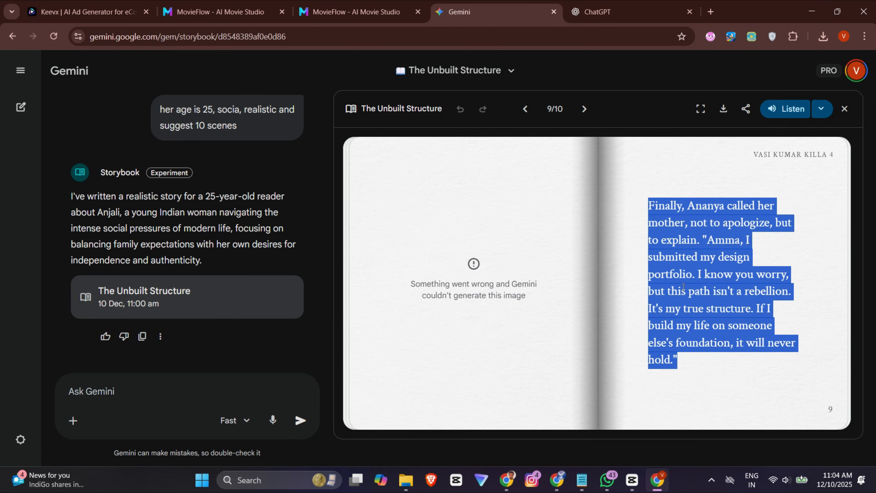
{"action": "key", "text": "ctrl+Tab"}
{"action": "type", "text": "Finally, Ananya called her mother, not to apologize, but to explain. \"Amma, I submitted my design portfolio. I know you worry, but this path isn't a rebellion. It's my true structure. If I build my life on someone else's foundation, it will never hold.\""}
Copy page 10's story text from Gemini into the ChatGPT message, numbered 10
{"action": "type", "text": "1"}
{"action": "key", "text": "ctrl+shift+Tab"}
{"action": "key", "text": "ctrl+c"}
{"action": "key", "text": "ctrl+Tab"}
{"action": "type", "text": "0."}
{"action": "key", "text": "ctrl+v"}
Add the note "( nenu google story book lo ee story create chesa and naku 9th imge raledhu" and attach the page 10 illustration
{"action": "type", "text": "*"}
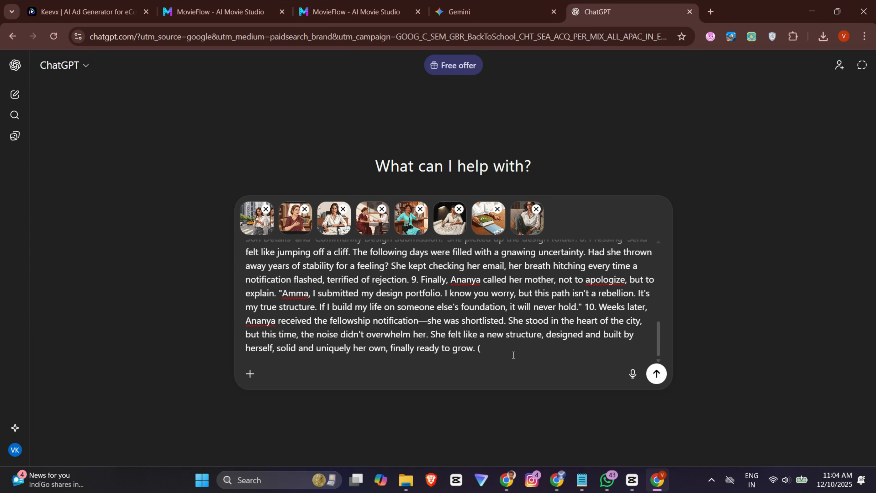
{"action": "type", "text": " neu go"}
{"action": "type", "text": "u google st"}
{"action": "type", "text": "ory book "}
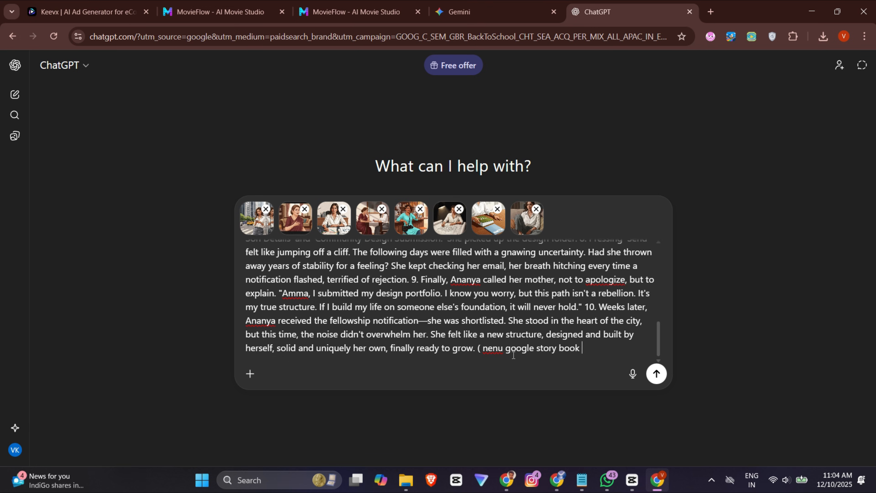
{"action": "type", "text": "lo ee story create ches"}
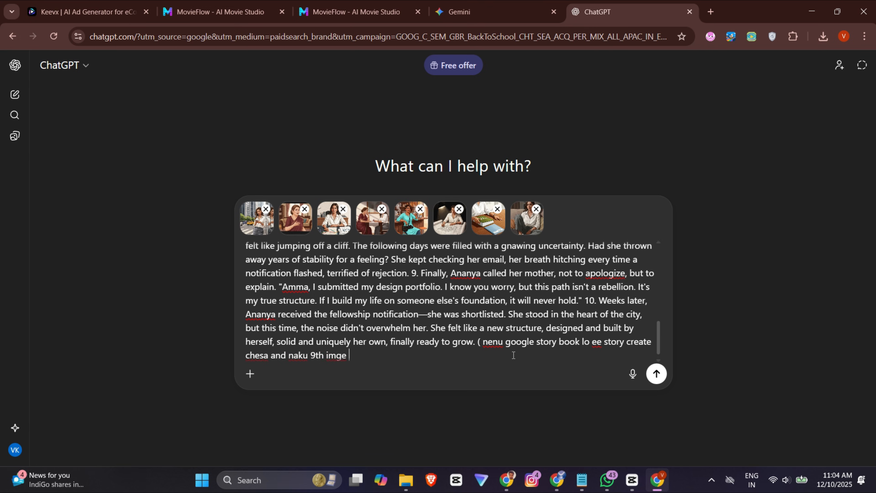
{"action": "type", "text": "a and naku 9th imge raledhu"}
{"action": "key", "text": "ctrl+v"}
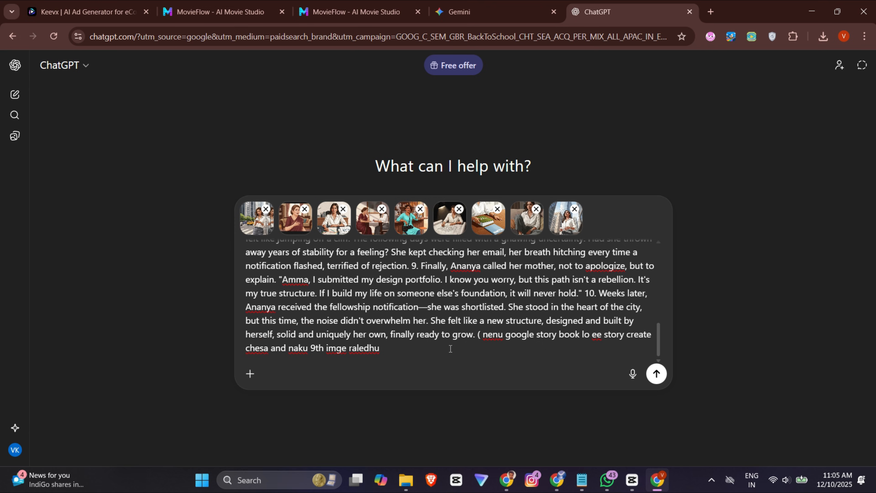
Append the request "so nuvve suggets chai manchi prompt along with all remaining 9 images and also suggest telugu voice over" to the message
{"action": "type", "text": "so nuvve suggets chai manchi prompt"}
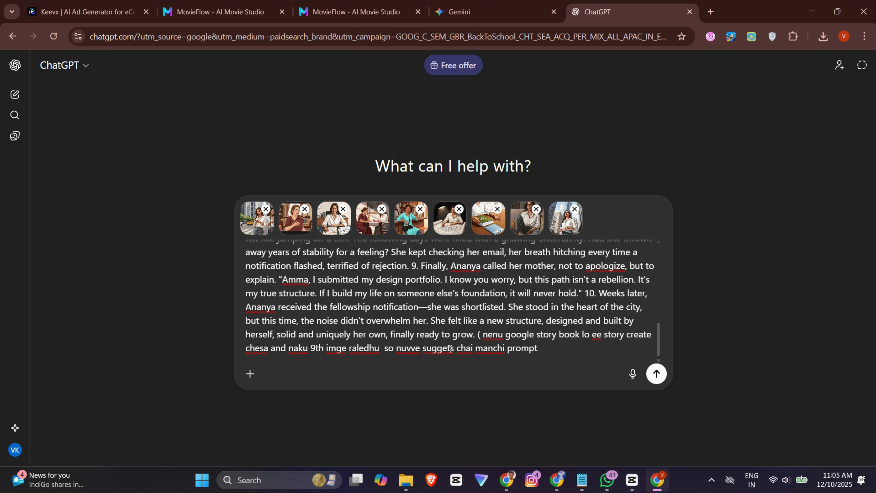
{"action": "type", "text": " along with all remaining 9 i"}
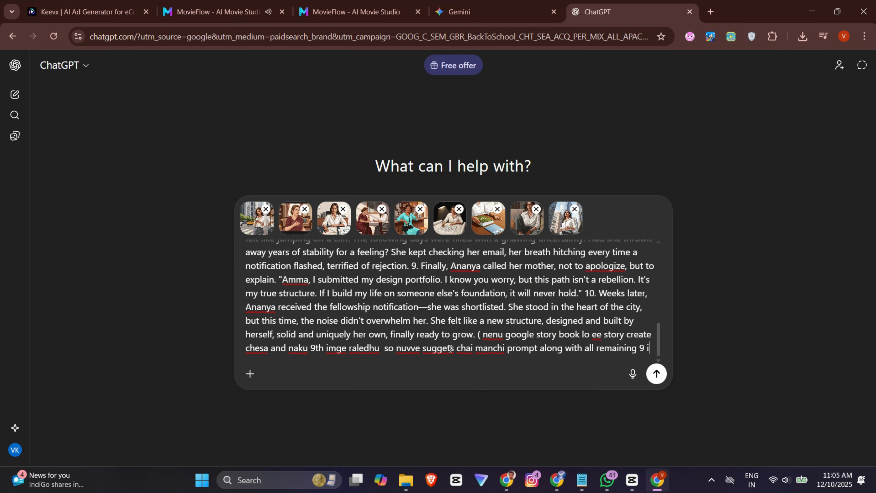
{"action": "type", "text": "mages and a"}
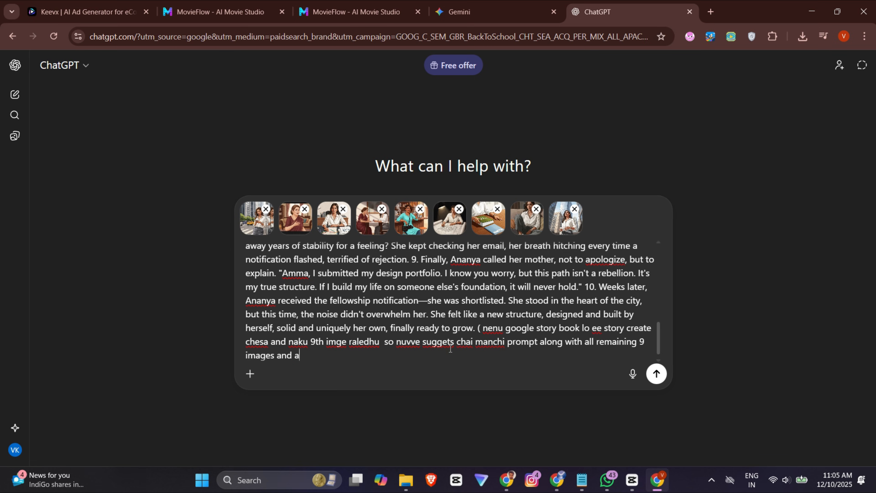
{"action": "type", "text": "lso sugegst telugu voice over foer"}
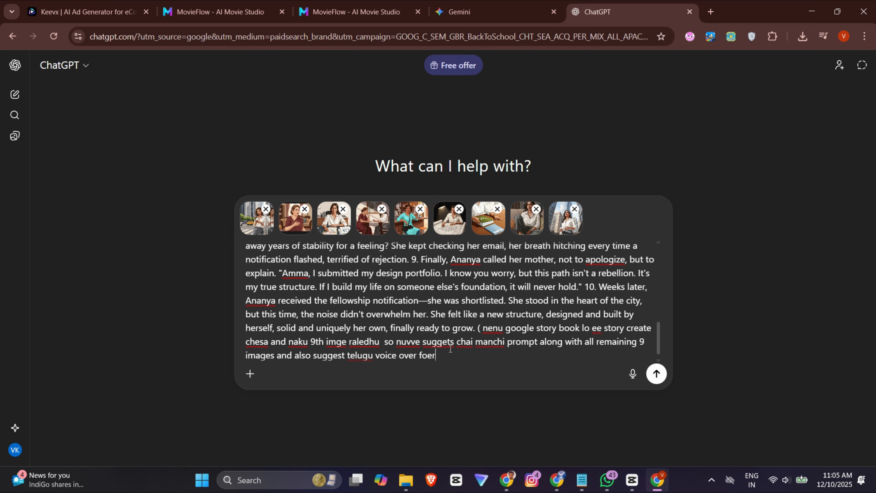
Finish the request with "for all the story suggest best prompt for whsik and suggets character prompt for heroin", send it and skim the reply
{"action": "key", "text": "BackSpace"}
{"action": "key", "text": "BackSpace"}
{"action": "type", "text": "r all the story suggest best prompt f"}
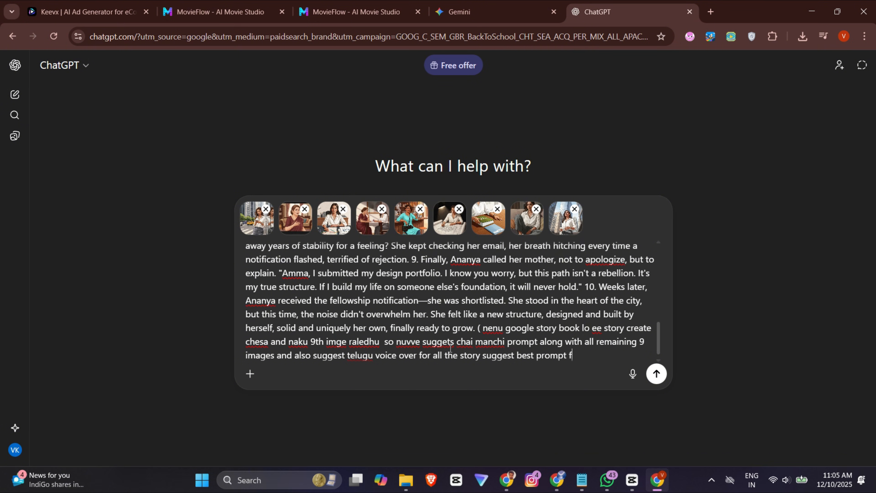
{"action": "type", "text": "or whsik and suggets character pro"}
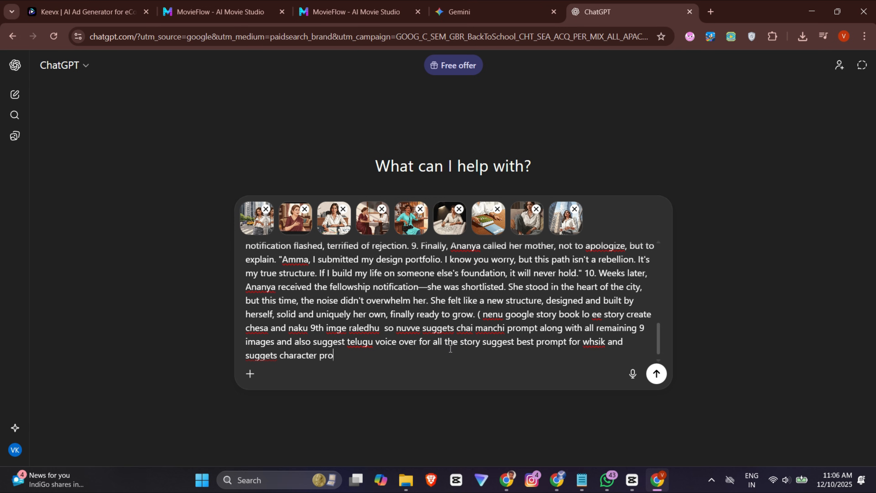
{"action": "type", "text": "mpt for heroin"}
{"action": "key", "text": "Return"}
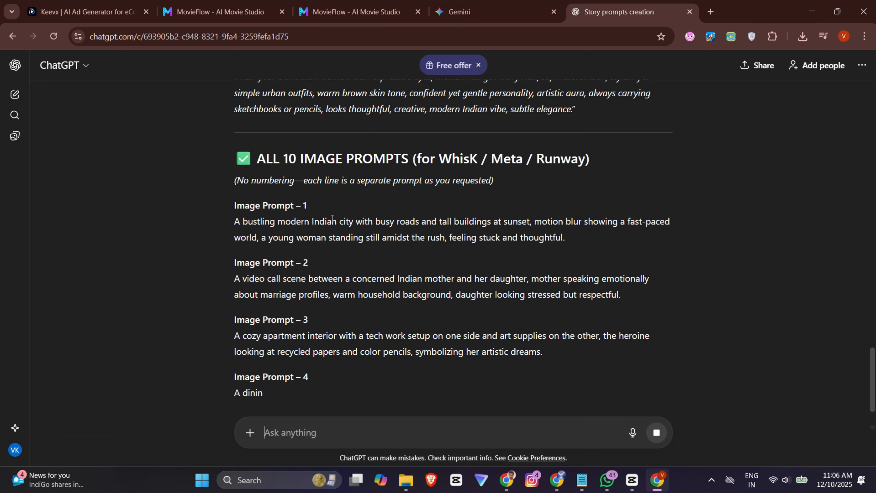
{"action": "scroll", "coordinate": [336, 209], "scroll_direction": "up", "scroll_amount": 3}
{"action": "scroll", "coordinate": [336, 207], "scroll_direction": "down", "scroll_amount": 10}
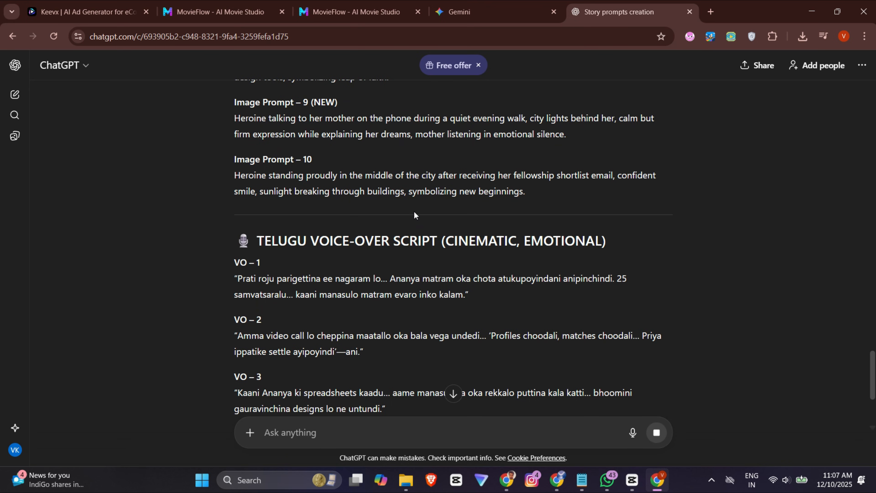
Skim the rest of the voice-over script, then send "thanks but naku telugu voice over telugu kavali all in one"
{"action": "scroll", "coordinate": [323, 365], "scroll_direction": "down", "scroll_amount": 6}
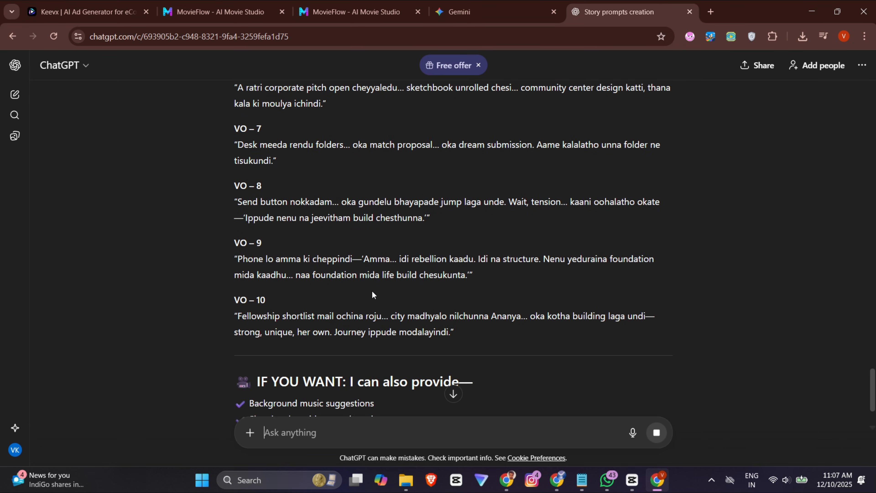
{"action": "scroll", "coordinate": [372, 295], "scroll_direction": "down", "scroll_amount": 2}
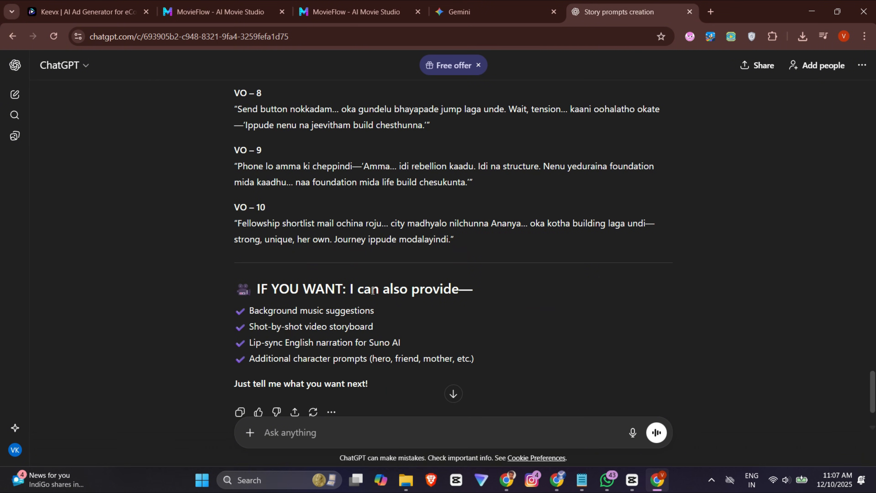
{"action": "type", "text": "th"}
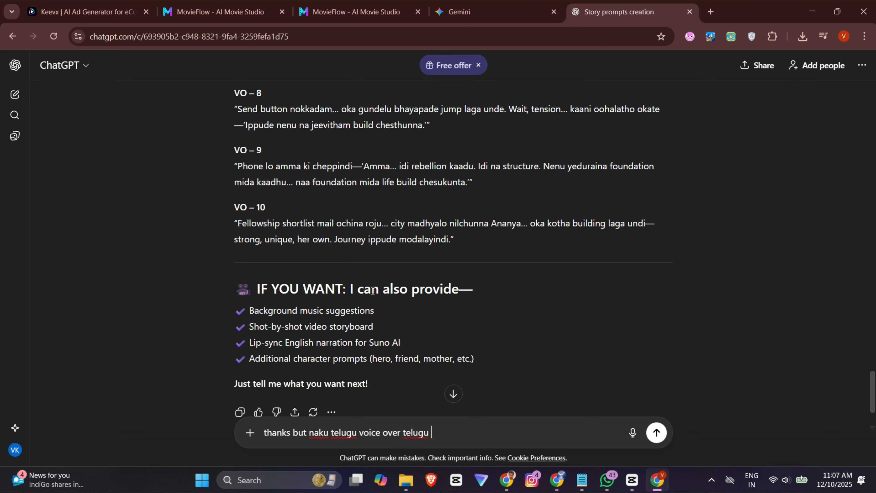
{"action": "type", "text": "kavali all in one"}
{"action": "key", "text": "Return"}
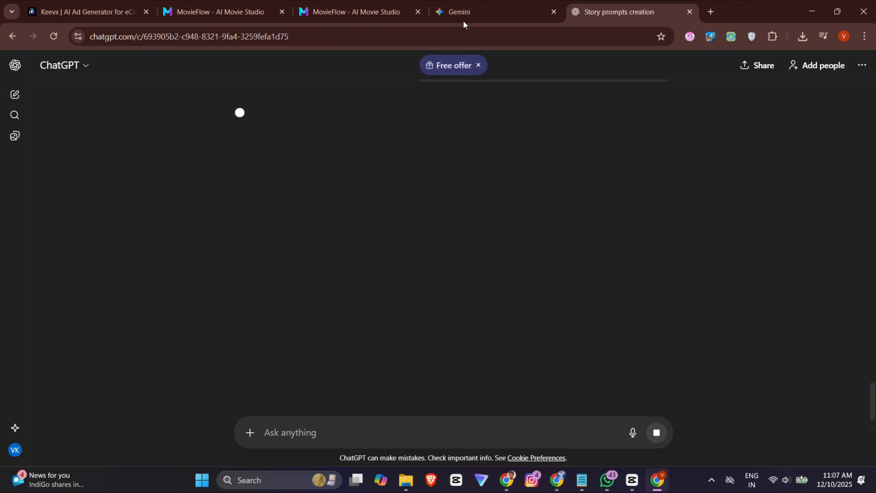
Skim the all-in-one Telugu voice-over, request a shorter one with "intha peddgaa vadhu short chai" and read through it
{"action": "scroll", "coordinate": [457, 211], "scroll_direction": "up", "scroll_amount": 15}
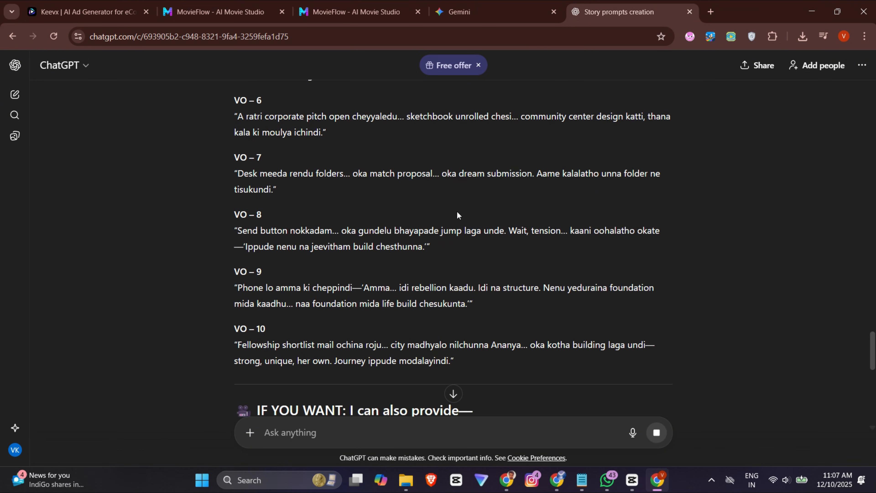
{"action": "scroll", "coordinate": [451, 211], "scroll_direction": "down", "scroll_amount": 5}
{"action": "scroll", "coordinate": [450, 212], "scroll_direction": "down", "scroll_amount": 15}
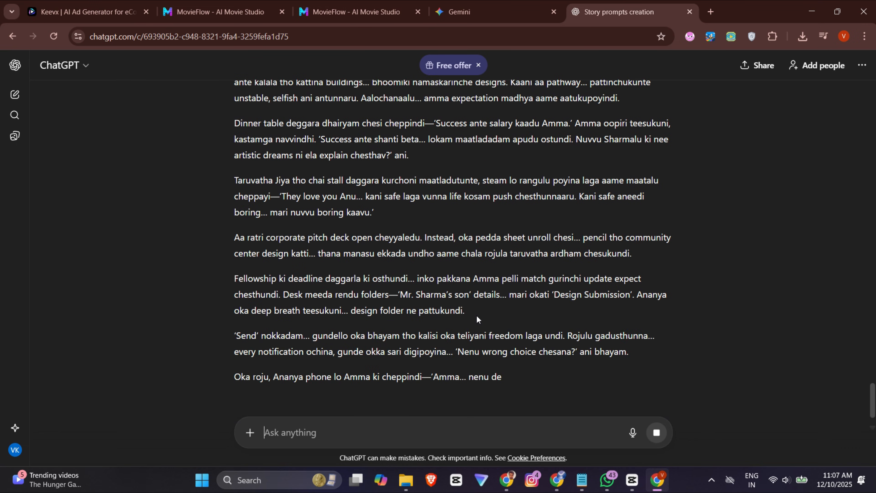
{"action": "scroll", "coordinate": [448, 295], "scroll_direction": "up", "scroll_amount": 10}
{"action": "scroll", "coordinate": [449, 295], "scroll_direction": "down", "scroll_amount": 12}
{"action": "type", "text": "intha "}
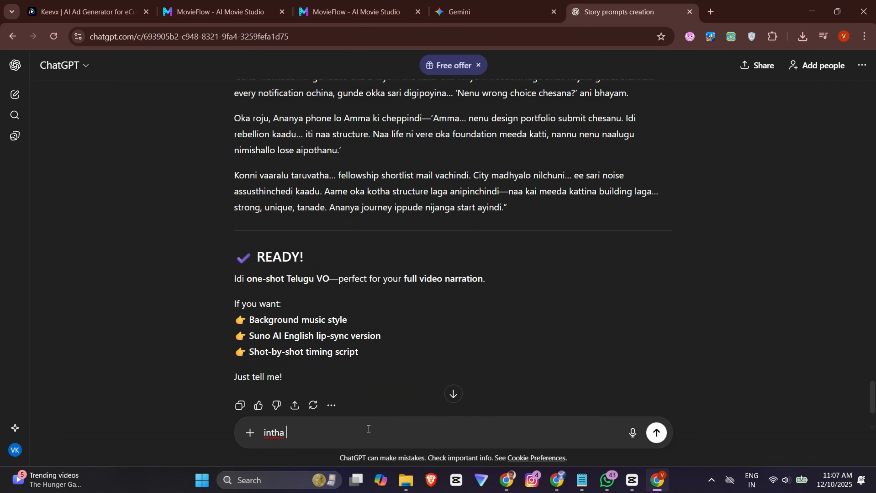
{"action": "type", "text": "peddgaa vadhu shor"}
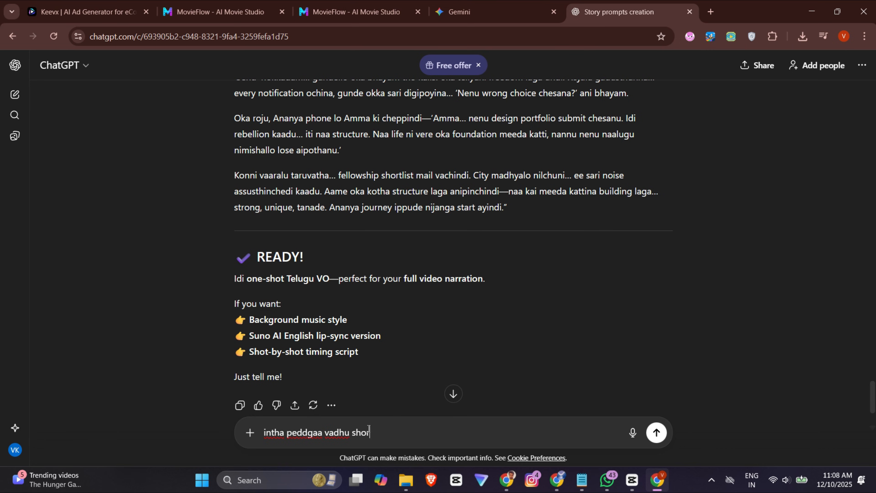
{"action": "type", "text": "chai"}
{"action": "key", "text": "Return"}
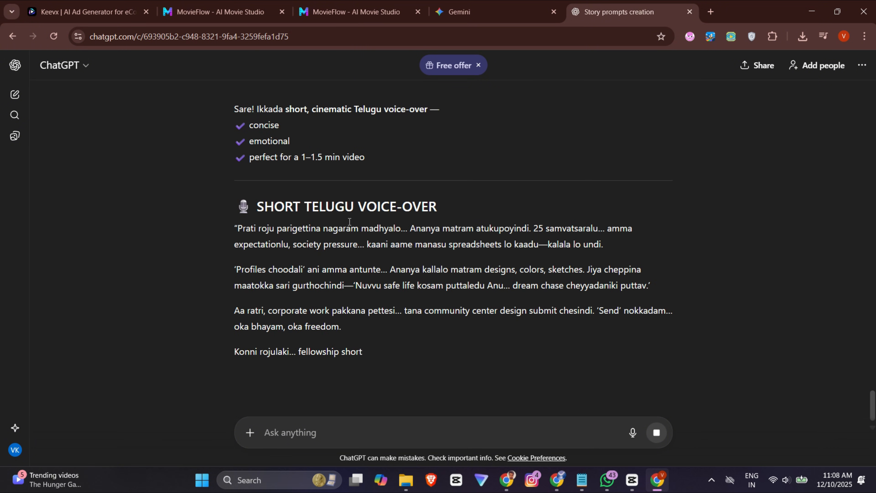
{"action": "scroll", "coordinate": [351, 250], "scroll_direction": "down", "scroll_amount": 2}
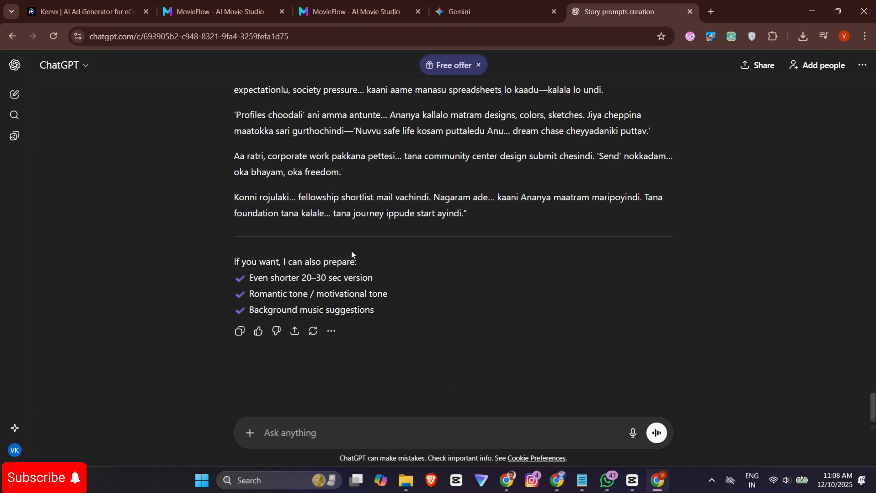
{"action": "scroll", "coordinate": [381, 245], "scroll_direction": "up", "scroll_amount": 1}
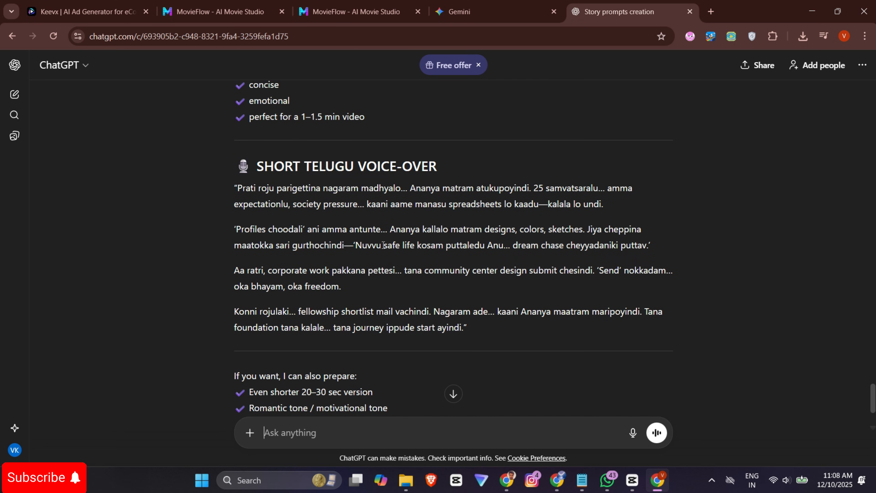
Find Google Labs' Whisk with a web search in a new browser tab and enter its image tool
{"action": "left_click", "coordinate": [712, 14]}
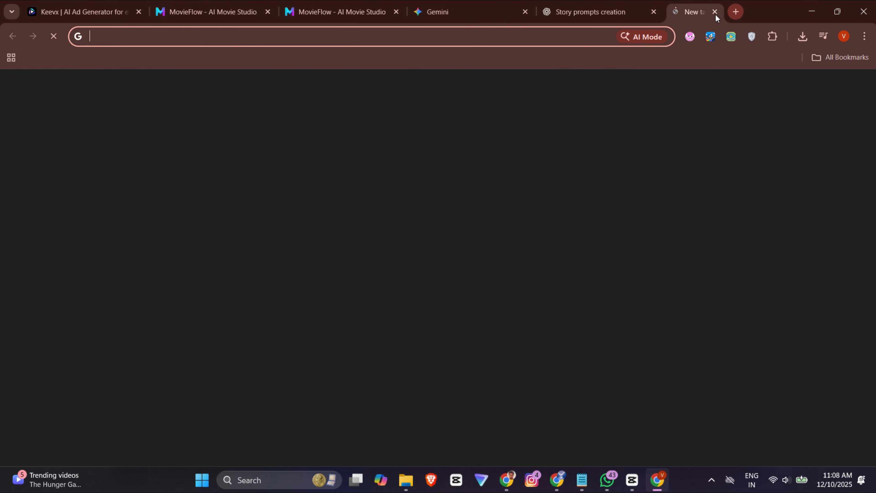
{"action": "type", "text": "whioisk"}
{"action": "key", "text": "Return"}
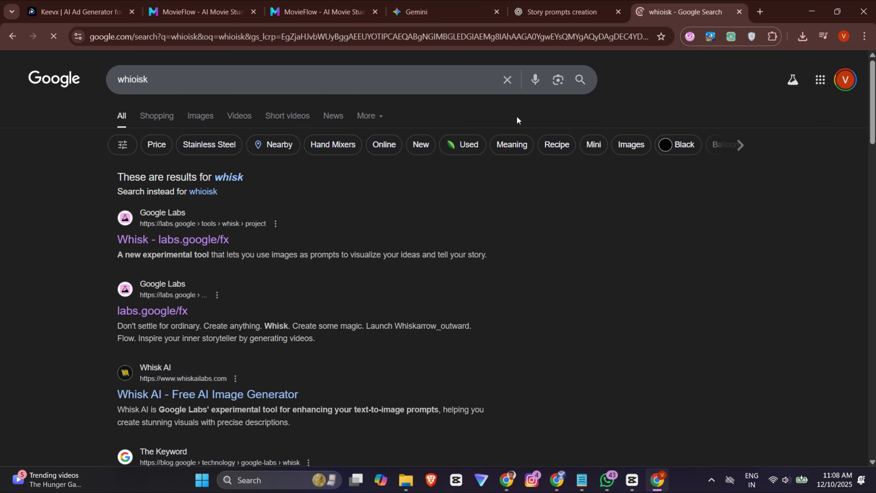
{"action": "left_click", "coordinate": [190, 240]}
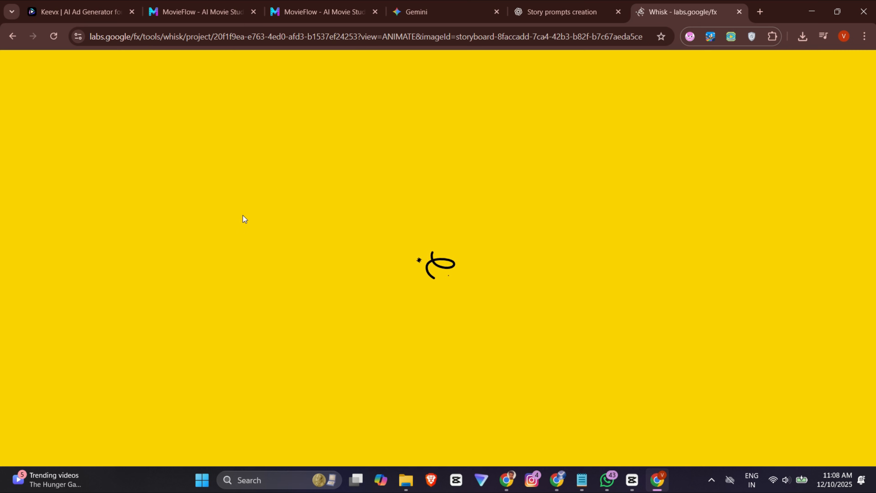
{"action": "left_click", "coordinate": [436, 313]}
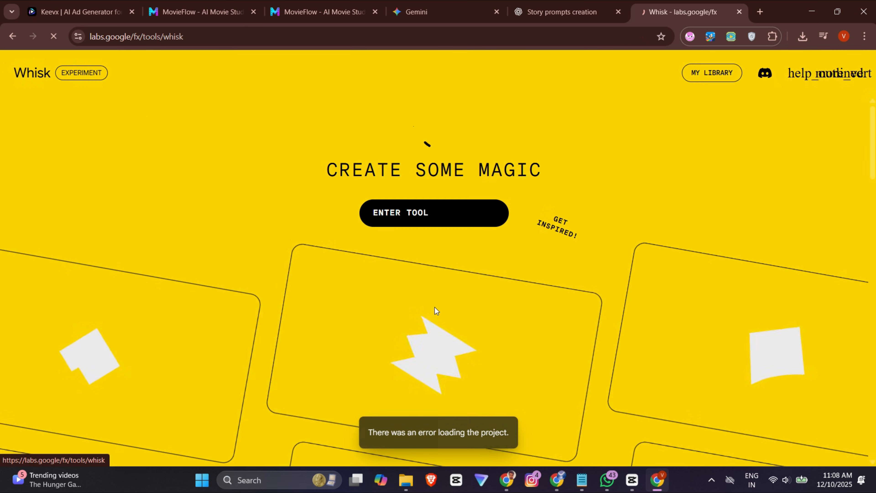
{"action": "left_click", "coordinate": [446, 214]}
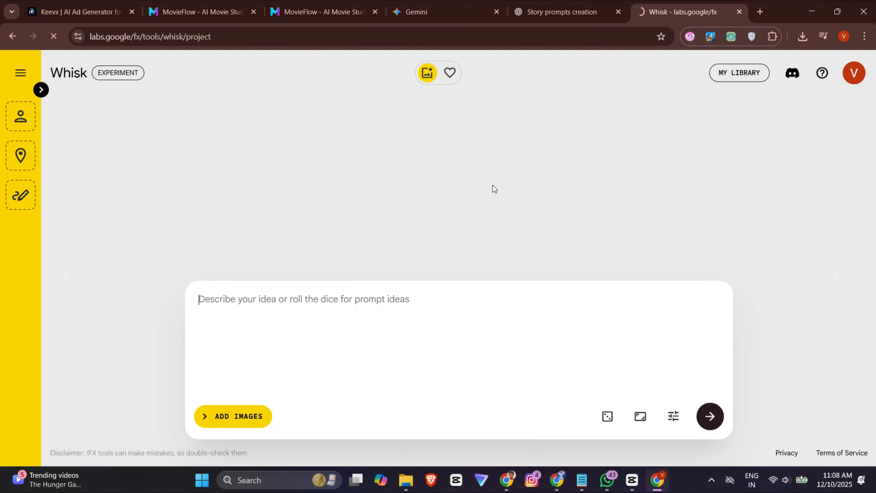
Copy the heroine character prompt from the ChatGPT reply and paste it into Whisk's main prompt
{"action": "left_click", "coordinate": [562, 12]}
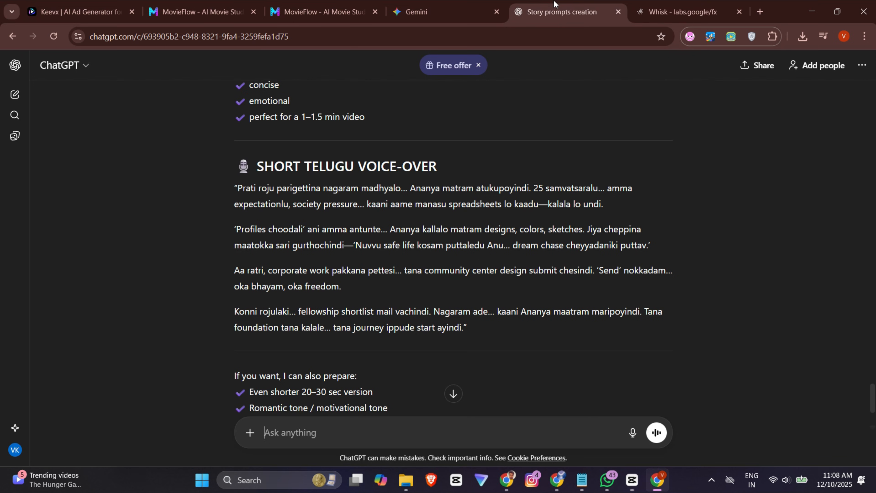
{"action": "scroll", "coordinate": [424, 262], "scroll_direction": "up", "scroll_amount": 15}
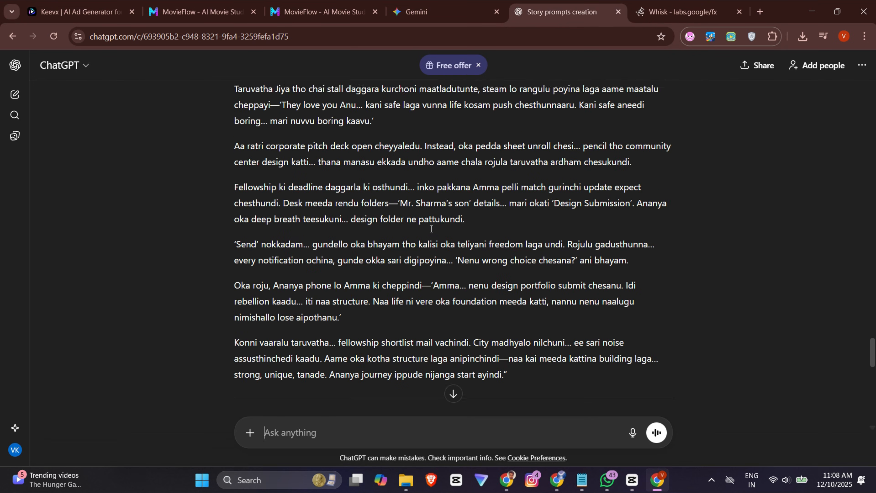
{"action": "scroll", "coordinate": [432, 227], "scroll_direction": "up", "scroll_amount": 15}
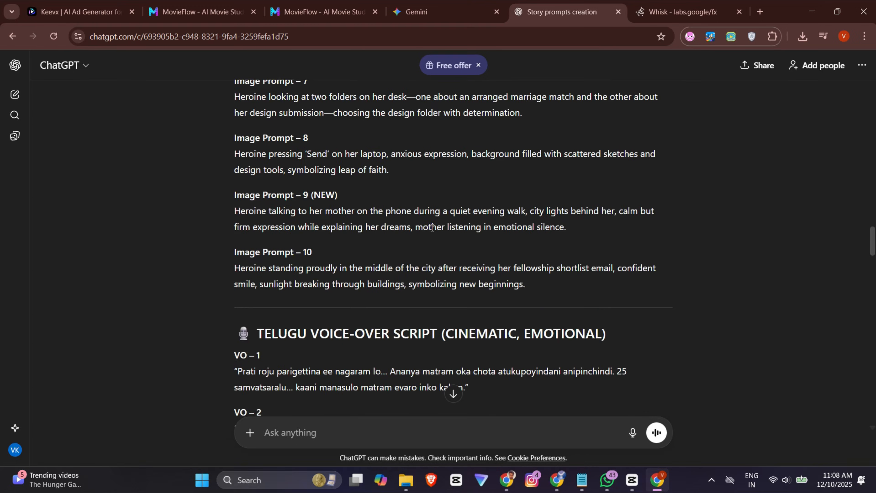
{"action": "scroll", "coordinate": [432, 227], "scroll_direction": "up", "scroll_amount": 10}
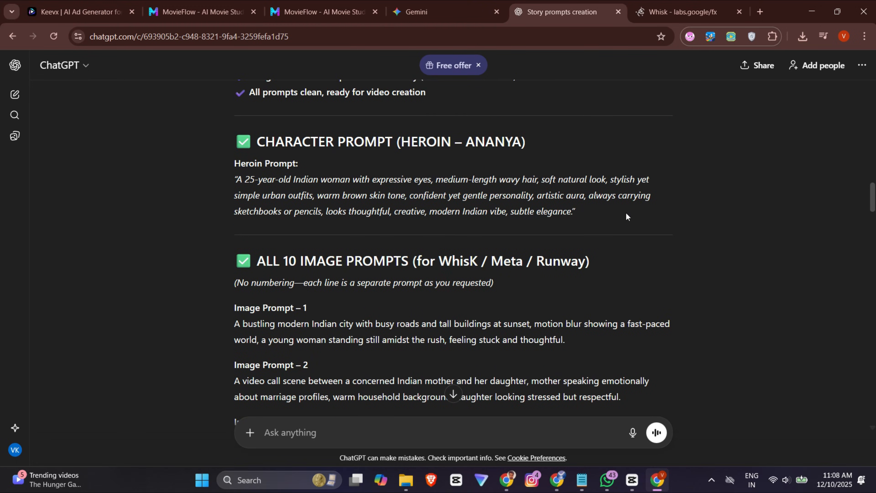
{"action": "left_click_drag", "start_coordinate": [627, 216], "coordinate": [236, 180]}
{"action": "key", "text": "ctrl+c"}
{"action": "left_click", "coordinate": [683, 12]}
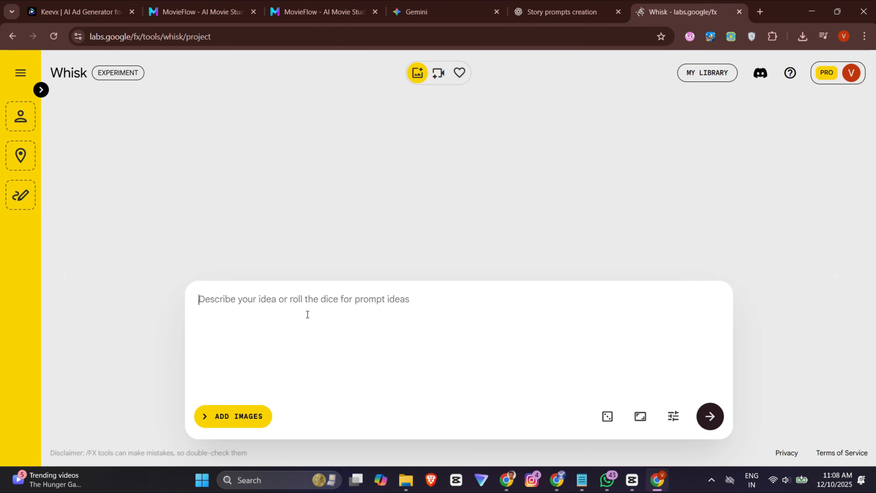
{"action": "key", "text": "ctrl+v"}
Generate a subject image from the pasted heroine prompt, and run the same text as the main prompt
{"action": "left_click", "coordinate": [39, 84]}
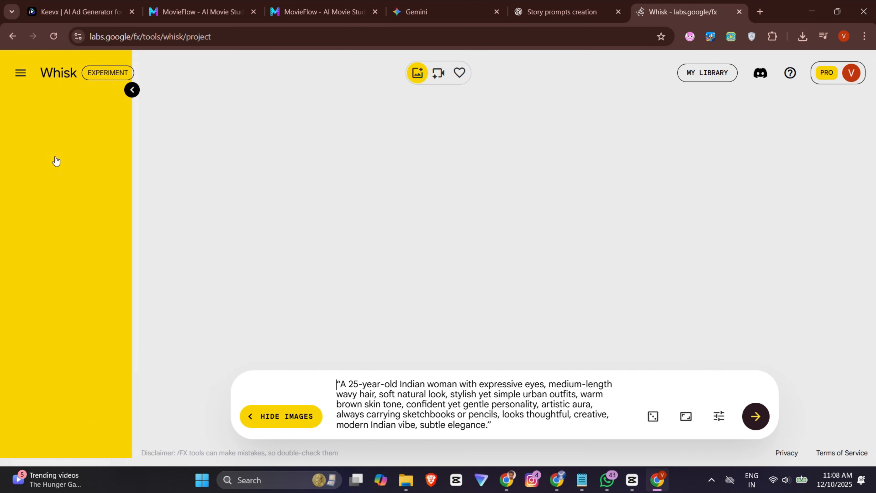
{"action": "left_click", "coordinate": [83, 169]}
{"action": "key", "text": "ctrl+v"}
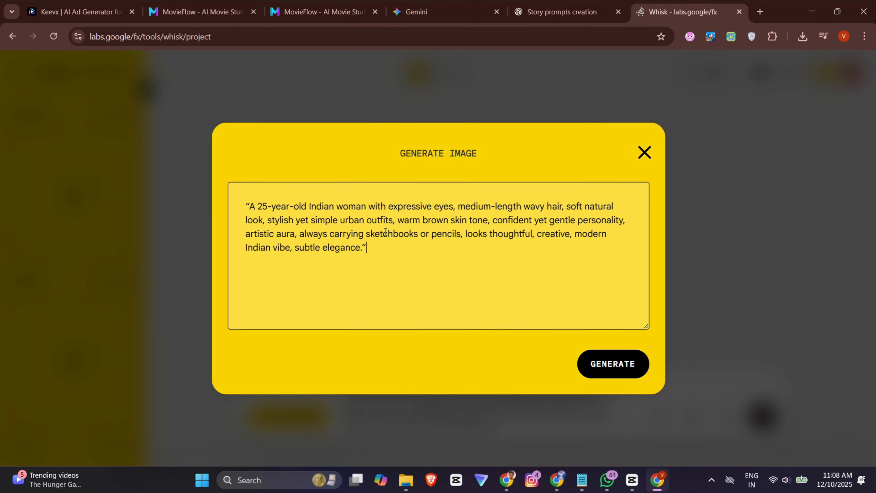
{"action": "left_click", "coordinate": [625, 362]}
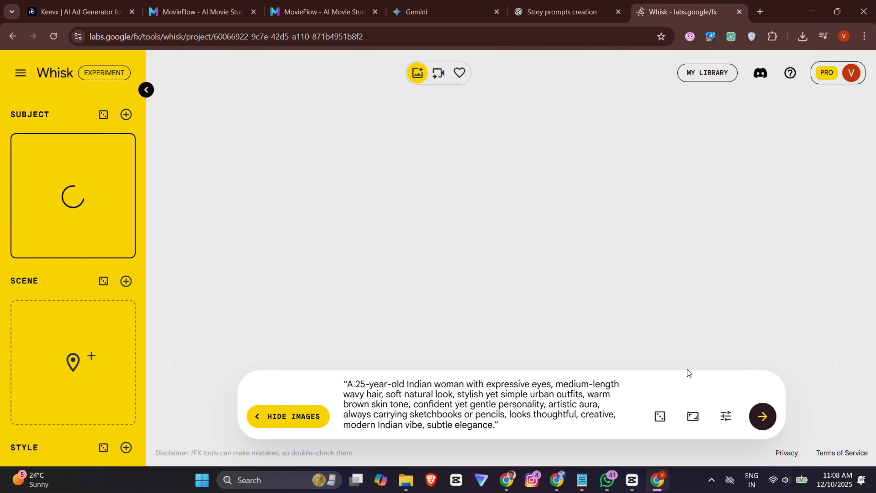
{"action": "left_click", "coordinate": [764, 417]}
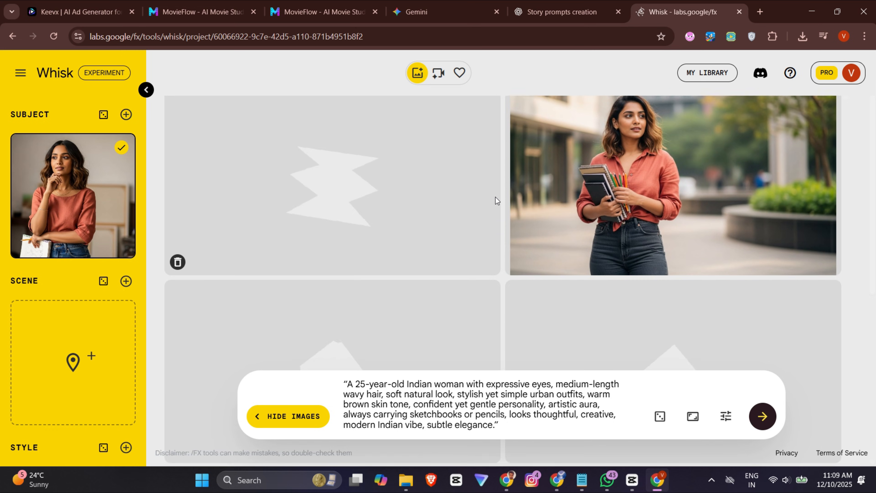
Examine the enlarged subject portrait and compare it with the images generated from the heroine prompt
{"action": "scroll", "coordinate": [496, 201], "scroll_direction": "down", "scroll_amount": 5}
{"action": "left_click", "coordinate": [25, 245]}
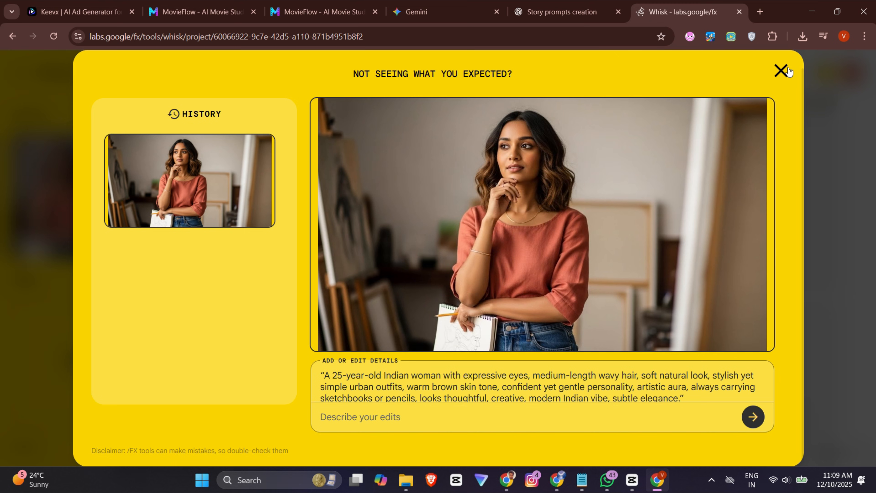
{"action": "left_click", "coordinate": [781, 71]}
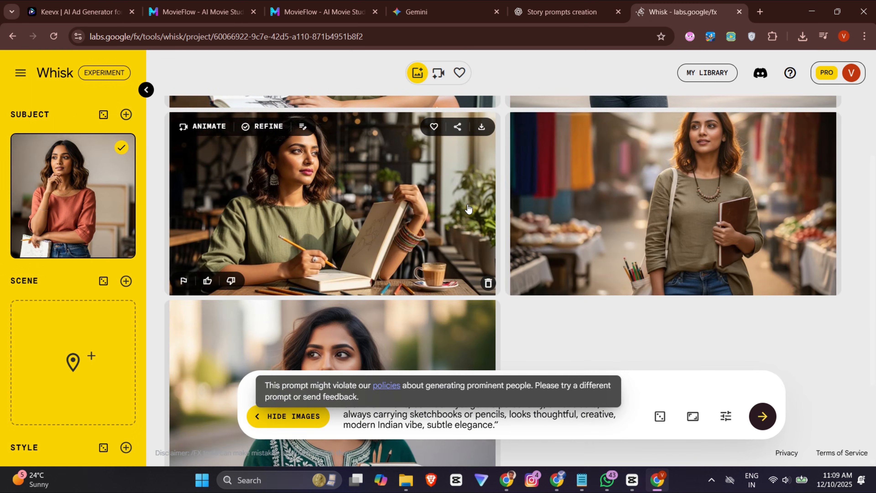
{"action": "scroll", "coordinate": [464, 211], "scroll_direction": "down", "scroll_amount": 4}
{"action": "scroll", "coordinate": [448, 221], "scroll_direction": "up", "scroll_amount": 7}
{"action": "scroll", "coordinate": [407, 230], "scroll_direction": "up", "scroll_amount": 2}
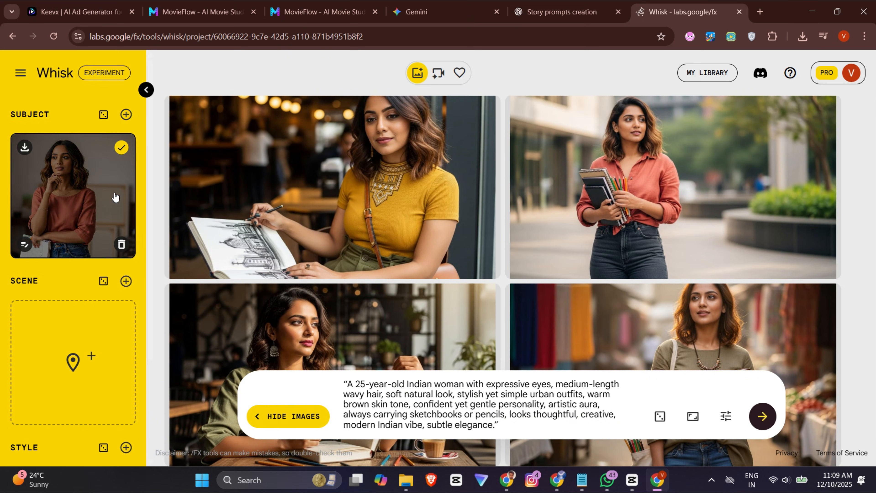
{"action": "scroll", "coordinate": [178, 172], "scroll_direction": "down", "scroll_amount": 4}
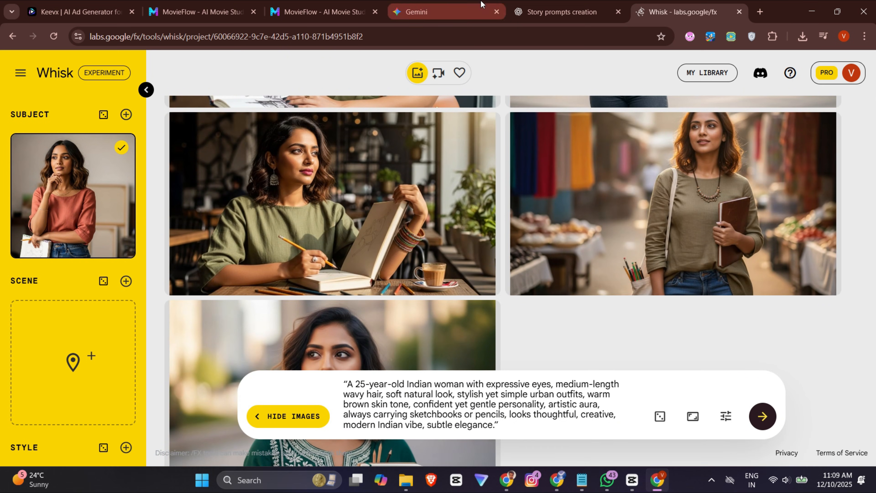
Copy the text of Image Prompt 1 from the ChatGPT reply and return to Whisk
{"action": "left_click", "coordinate": [567, 4]}
{"action": "scroll", "coordinate": [381, 248], "scroll_direction": "down", "scroll_amount": 3}
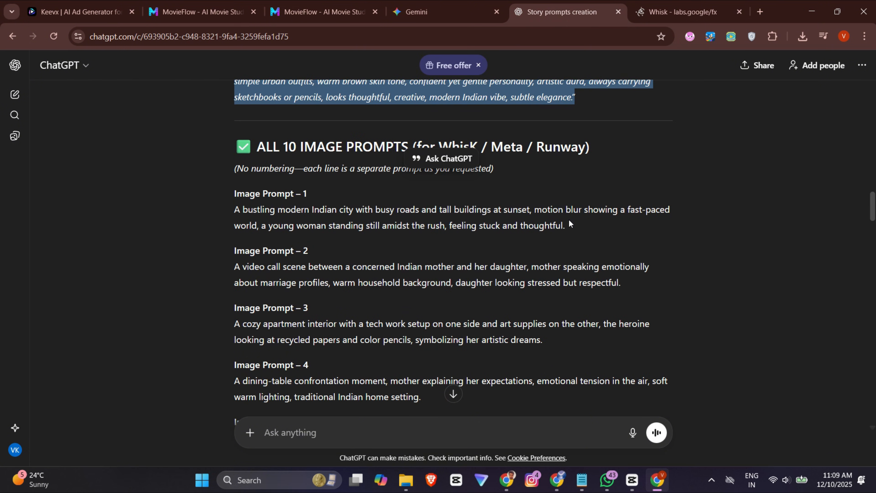
{"action": "left_click_drag", "start_coordinate": [570, 224], "coordinate": [214, 215]}
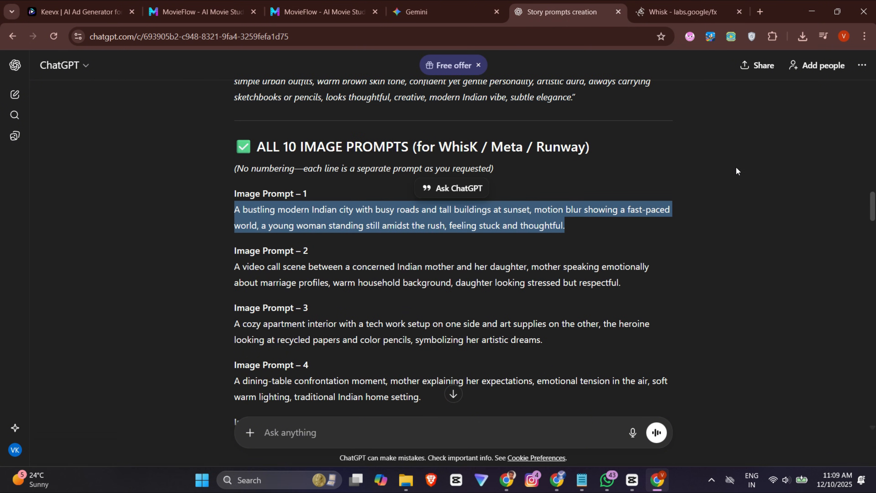
{"action": "left_click", "coordinate": [685, 12]}
Download the heroine's subject portrait from Whisk and view the file in a maximized image viewer
{"action": "mouse_move", "coordinate": [117, 244]}
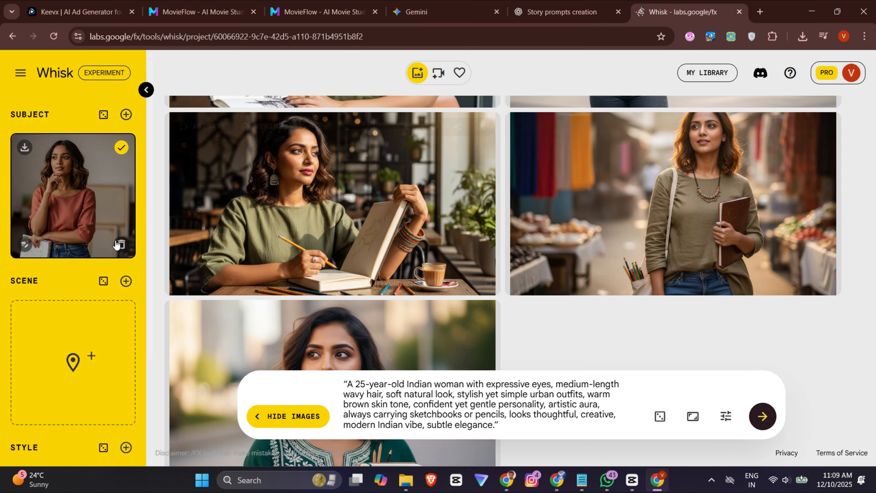
{"action": "left_click", "coordinate": [25, 149]}
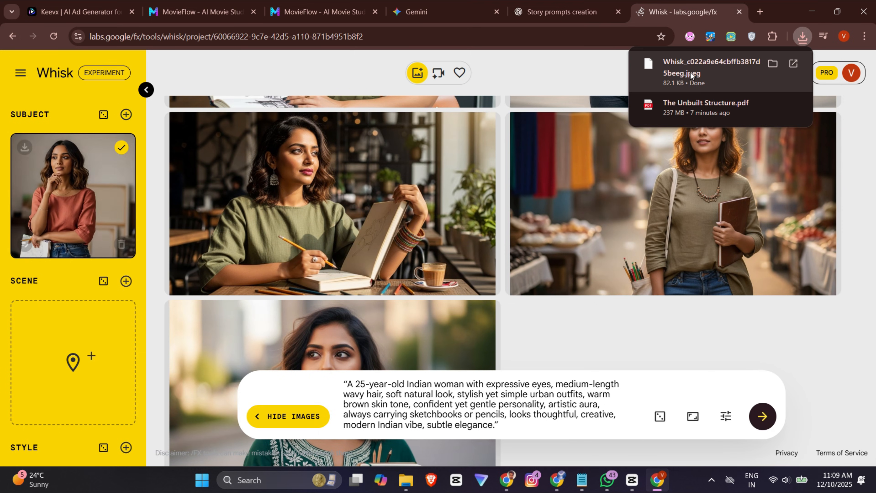
{"action": "left_click", "coordinate": [667, 84]}
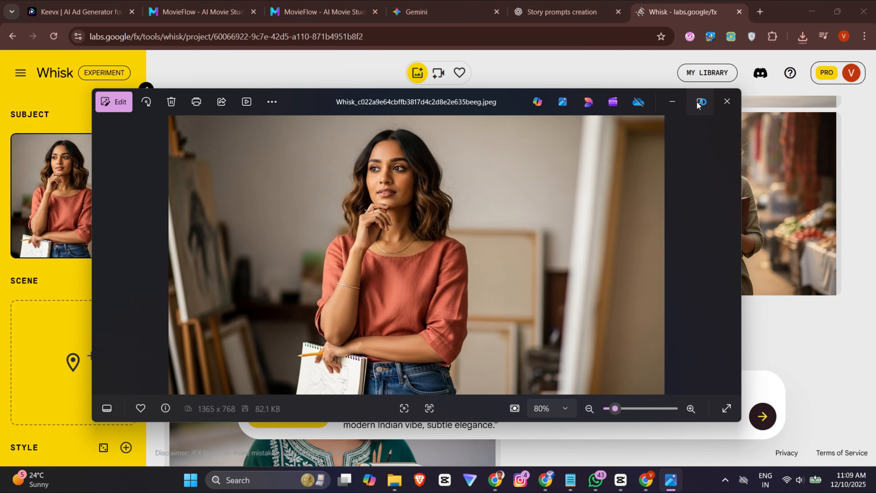
{"action": "left_click", "coordinate": [697, 101]}
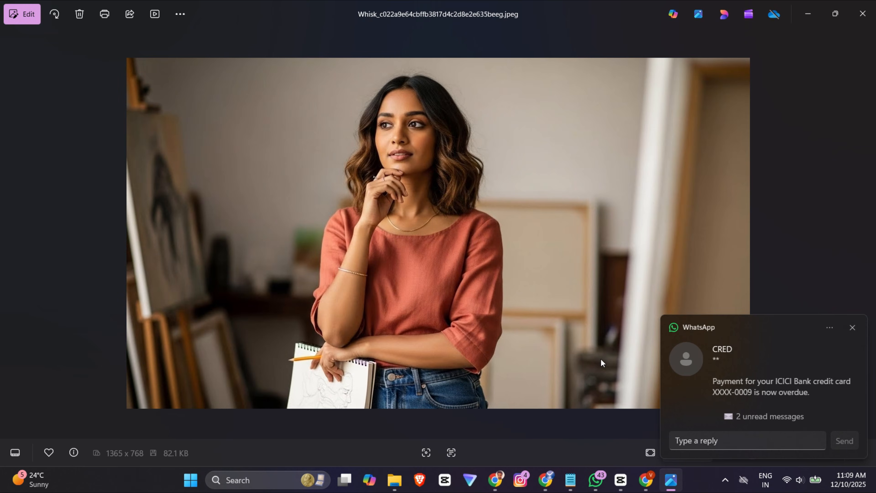
Dismiss the notification, close the portrait viewer, and open Version 7.6.0 (API) of the Auto Whisk extension alongside Whisk
{"action": "left_click", "coordinate": [856, 328]}
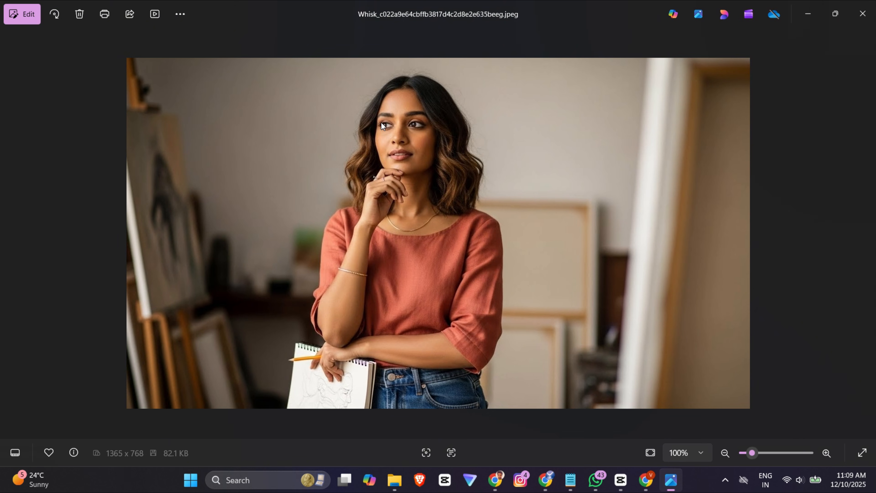
{"action": "left_click", "coordinate": [863, 14]}
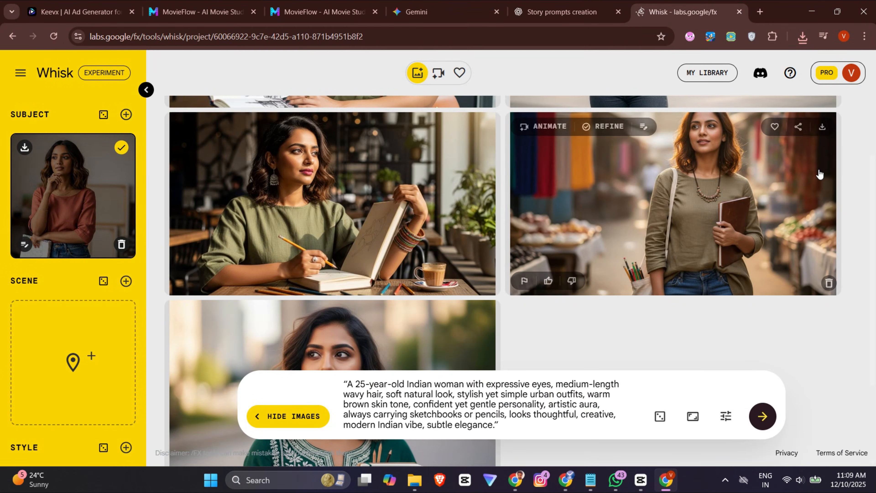
{"action": "left_click", "coordinate": [731, 37]}
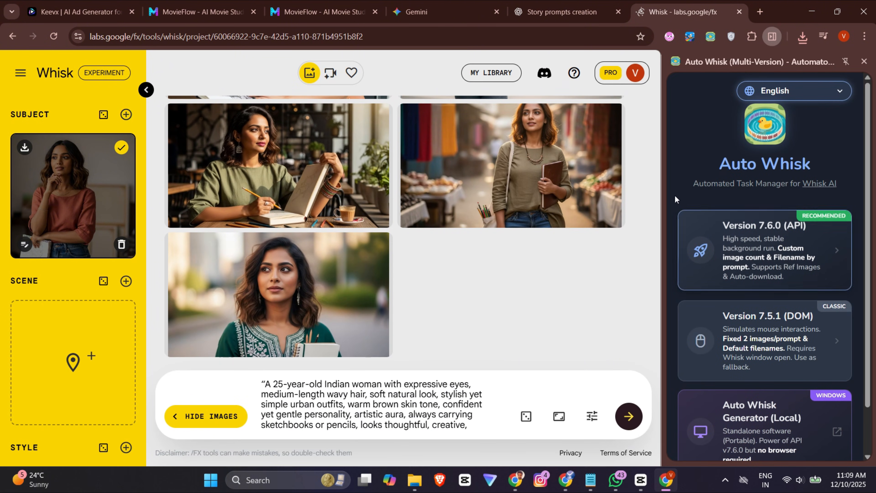
{"action": "left_click", "coordinate": [707, 237]}
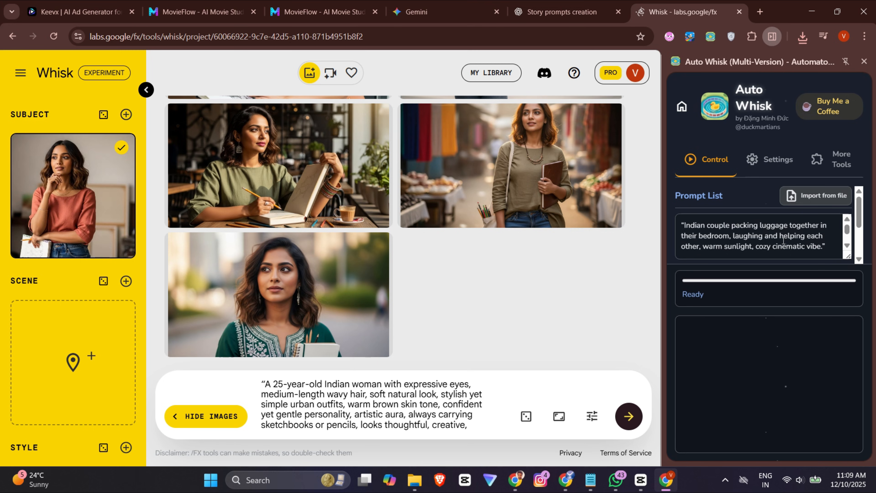
Clear all the old prompts from Auto Whisk's prompt list
{"action": "left_click", "coordinate": [744, 235]}
{"action": "scroll", "coordinate": [744, 235], "scroll_direction": "down", "scroll_amount": 5}
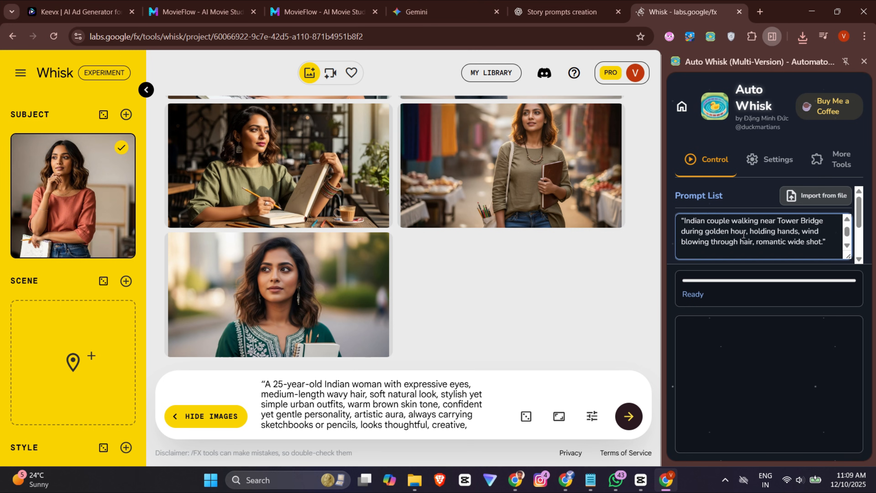
{"action": "key", "text": "ctrl+a"}
{"action": "key", "text": "Delete"}
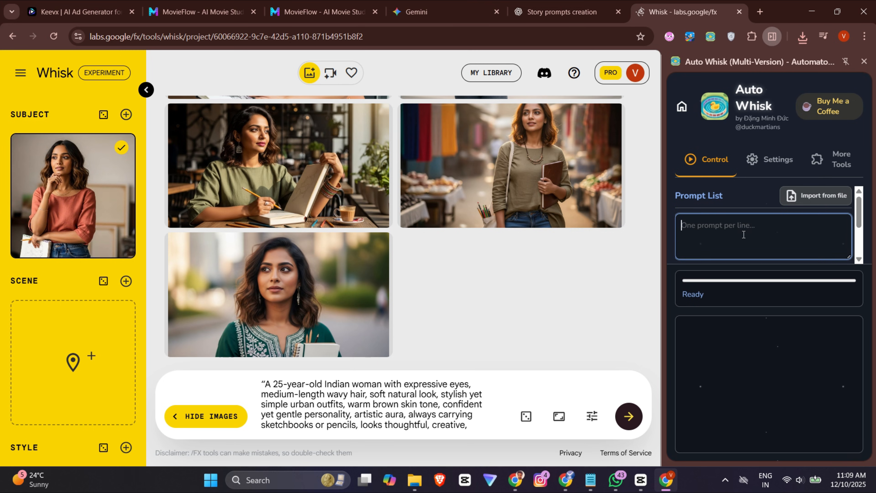
Add the downloaded heroine portrait as the first Subject reference image in Auto Whisk
{"action": "scroll", "coordinate": [714, 186], "scroll_direction": "down", "scroll_amount": 4}
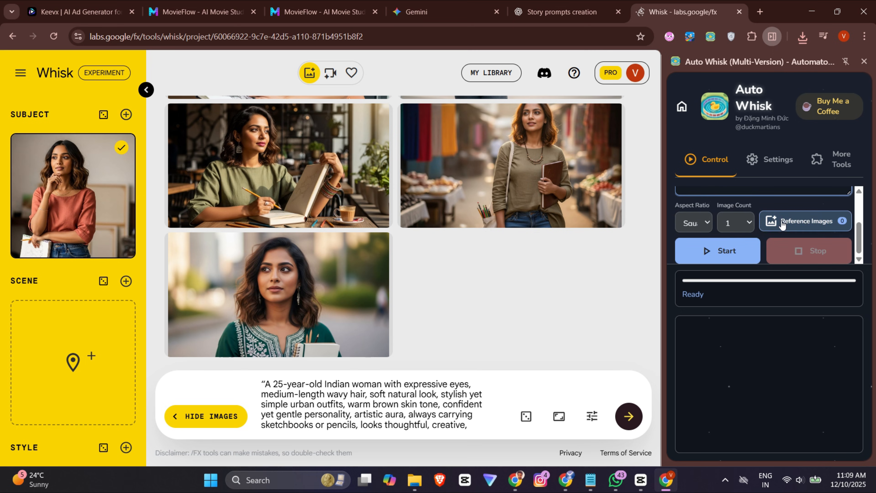
{"action": "left_click", "coordinate": [797, 225]}
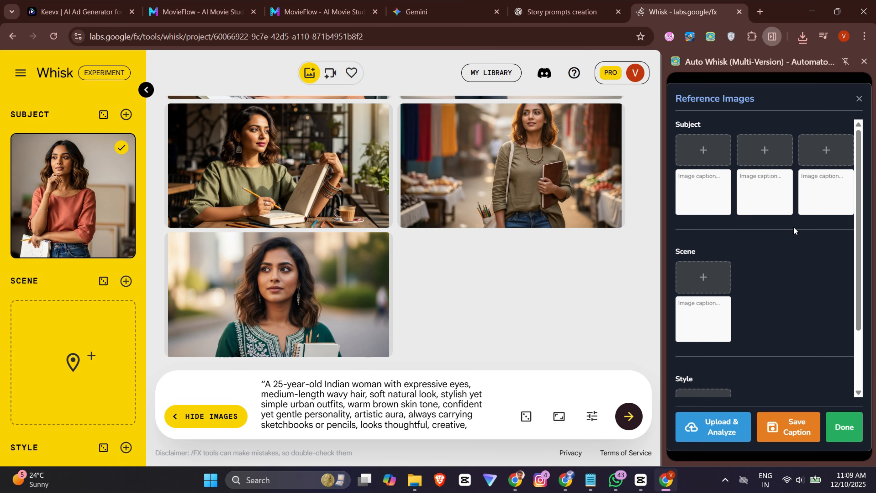
{"action": "left_click", "coordinate": [693, 165]}
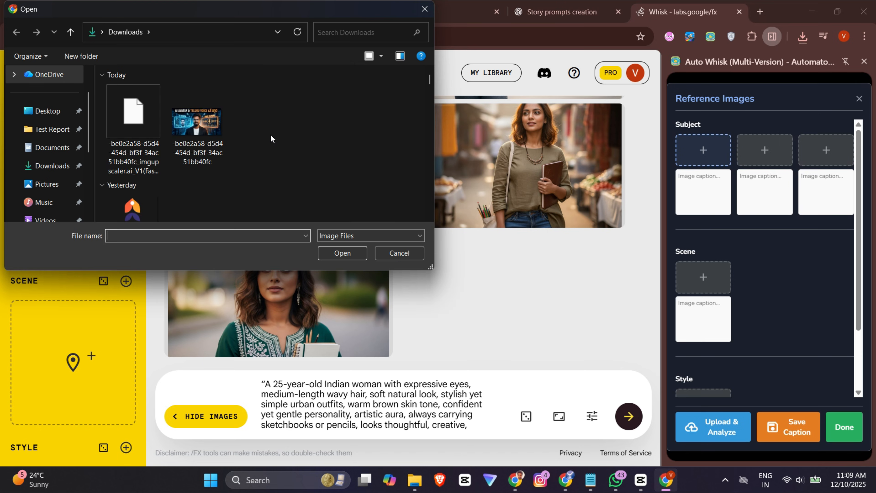
{"action": "left_click", "coordinate": [151, 135]}
{"action": "left_click", "coordinate": [342, 253]}
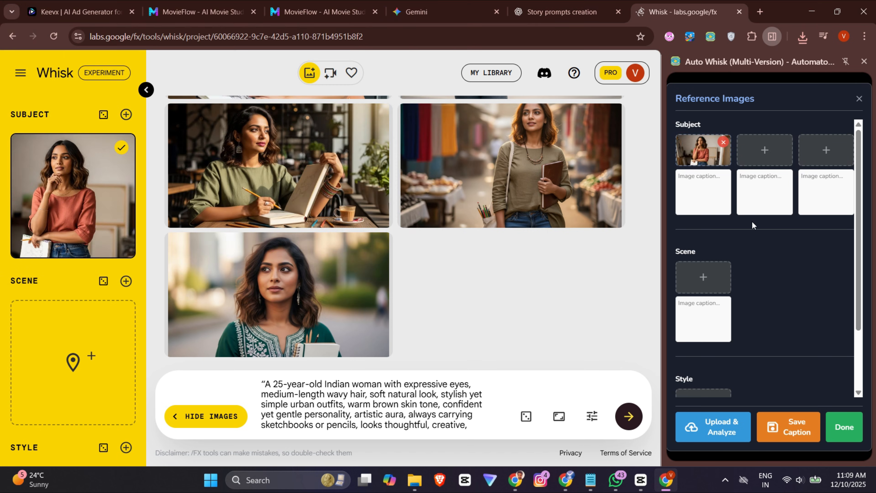
{"action": "scroll", "coordinate": [787, 310], "scroll_direction": "down", "scroll_amount": 1}
{"action": "scroll", "coordinate": [789, 317], "scroll_direction": "up", "scroll_amount": 1}
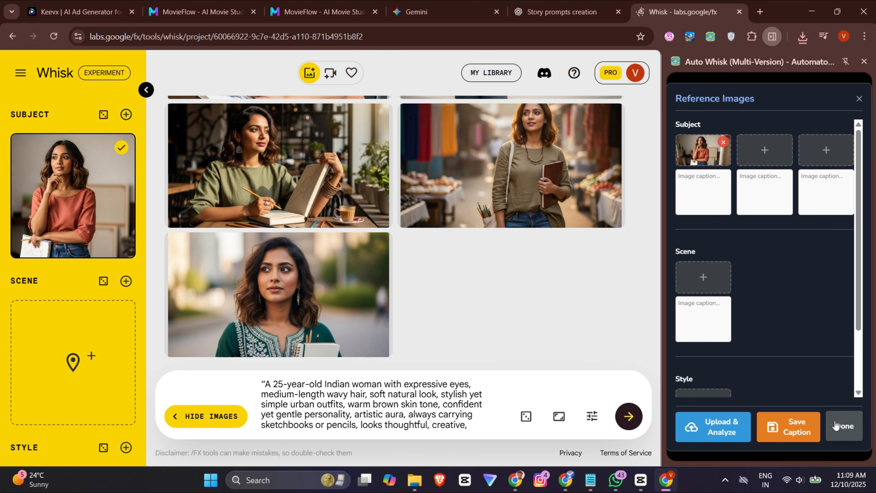
{"action": "left_click", "coordinate": [844, 427]}
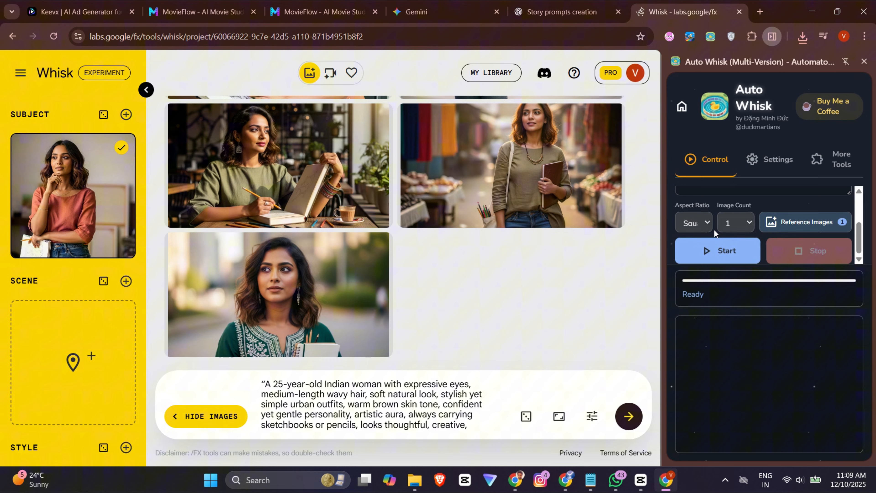
Set Auto Whisk's aspect ratio to landscape and return to the empty prompt list
{"action": "left_click", "coordinate": [698, 223]}
{"action": "left_click", "coordinate": [704, 256]}
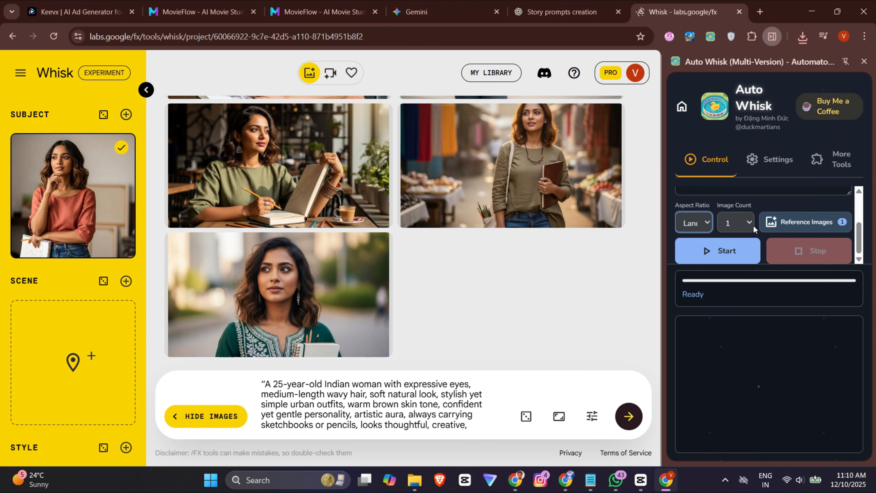
{"action": "scroll", "coordinate": [748, 231], "scroll_direction": "up", "scroll_amount": 3}
{"action": "left_click", "coordinate": [748, 229]}
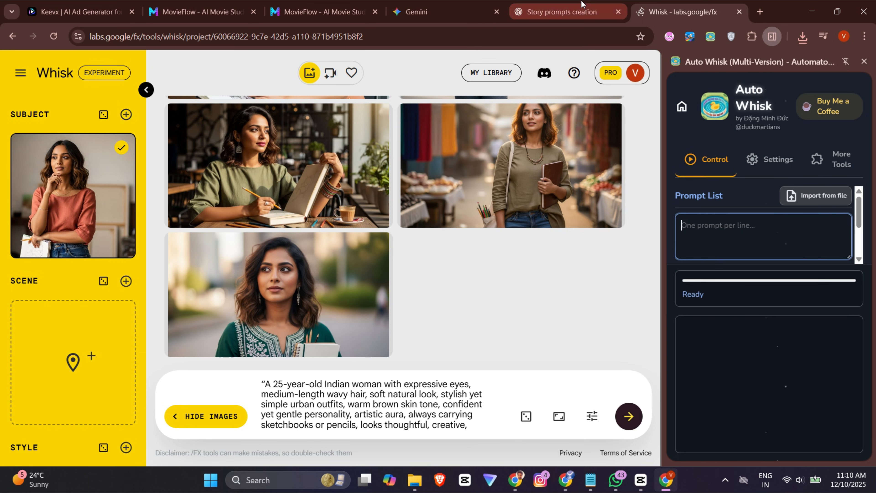
Ask ChatGPT in the story prompts chat: "suggets 10 prompt one by one whithout numbering"
{"action": "left_click", "coordinate": [566, 12]}
{"action": "scroll", "coordinate": [383, 281], "scroll_direction": "down", "scroll_amount": 15}
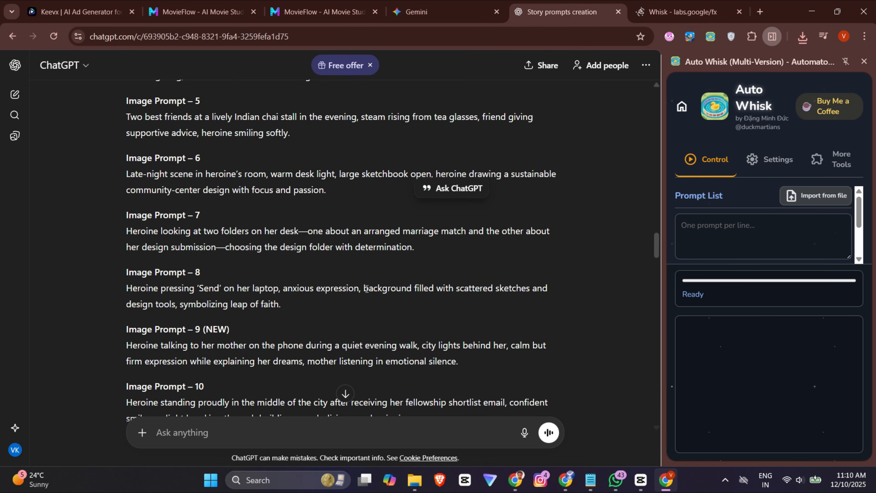
{"action": "left_click", "coordinate": [254, 427]}
{"action": "type", "text": "su"}
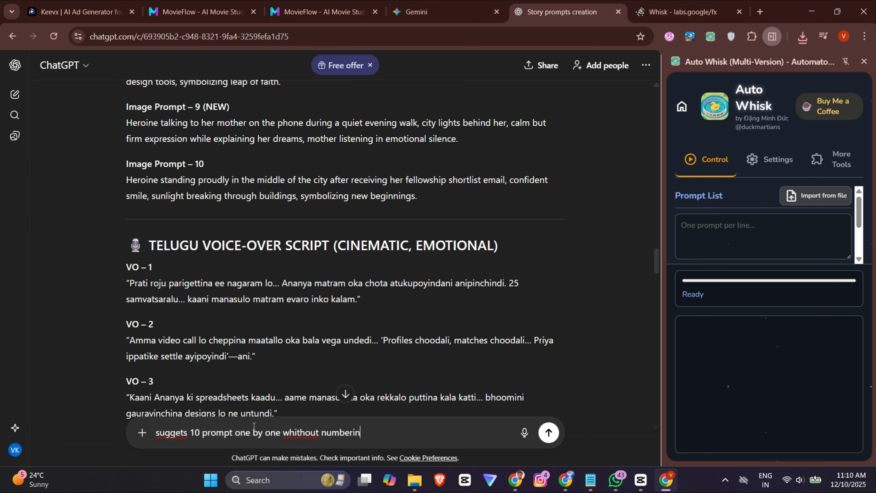
{"action": "type", "text": "g"}
{"action": "key", "text": "Return"}
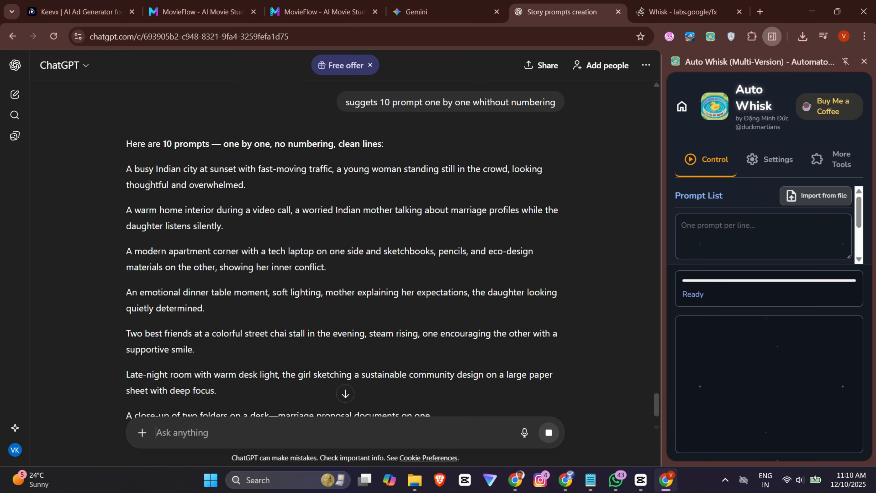
Copy the ten unnumbered scene prompts from the ChatGPT reply into Auto Whisk's prompt list and review the resulting entries
{"action": "scroll", "coordinate": [155, 198], "scroll_direction": "down", "scroll_amount": 3}
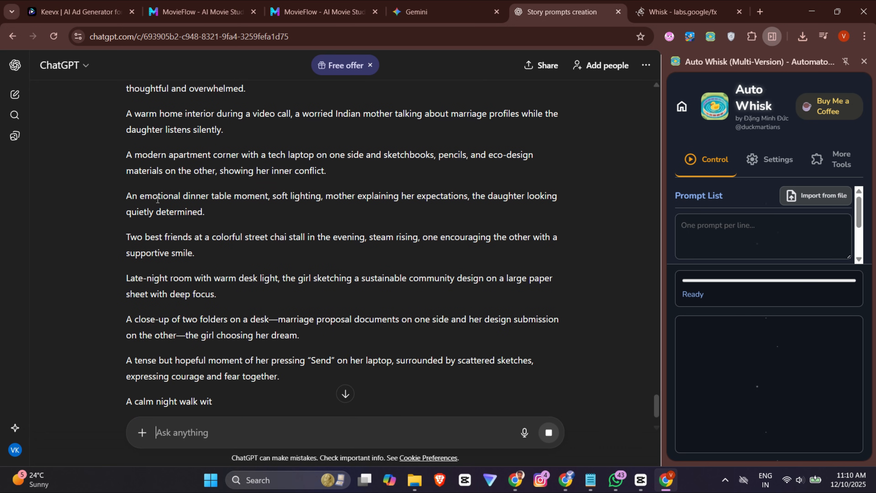
{"action": "scroll", "coordinate": [196, 193], "scroll_direction": "down", "scroll_amount": 2}
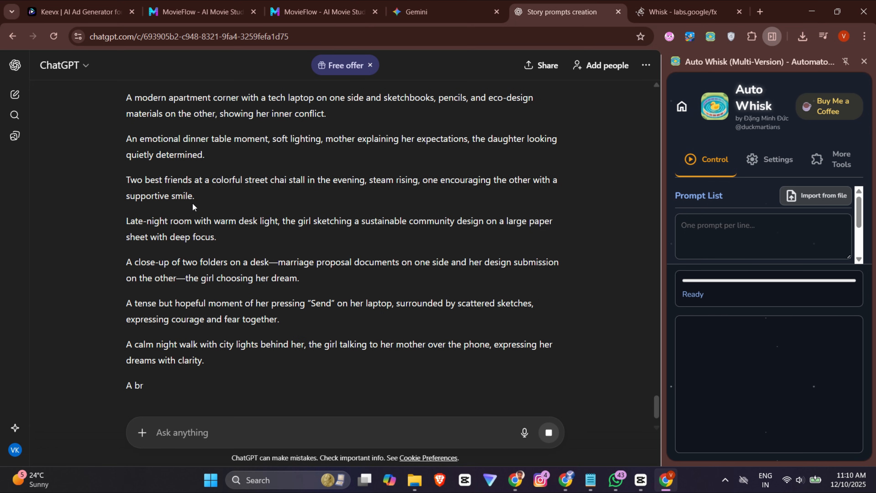
{"action": "scroll", "coordinate": [193, 203], "scroll_direction": "down", "scroll_amount": 2}
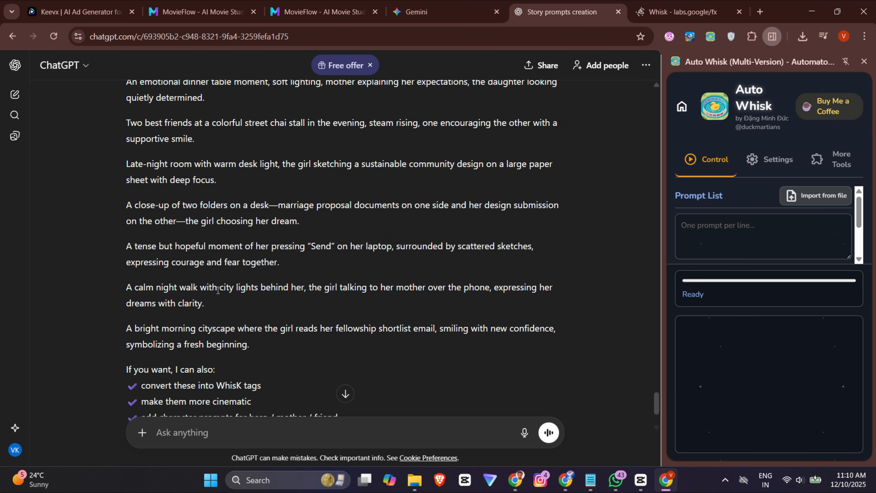
{"action": "scroll", "coordinate": [241, 332], "scroll_direction": "down", "scroll_amount": 2}
{"action": "left_click_drag", "start_coordinate": [256, 290], "coordinate": [110, 309]}
{"action": "key", "text": "ctrl+c"}
{"action": "scroll", "coordinate": [353, 273], "scroll_direction": "down", "scroll_amount": 10}
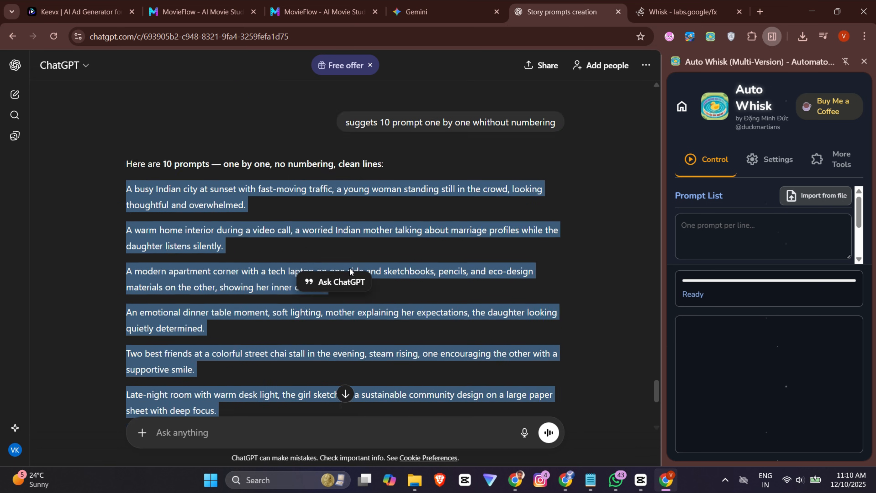
{"action": "left_click", "coordinate": [694, 239]}
{"action": "key", "text": "ctrl+v"}
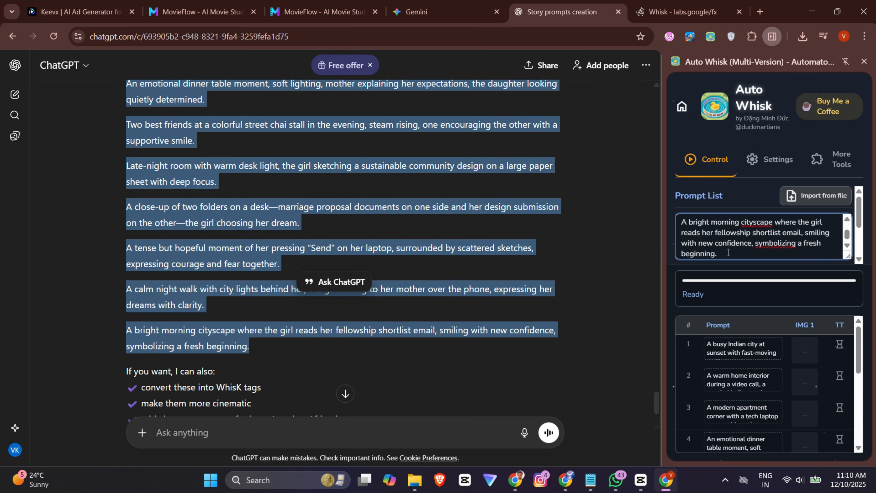
{"action": "scroll", "coordinate": [733, 400], "scroll_direction": "down", "scroll_amount": 5}
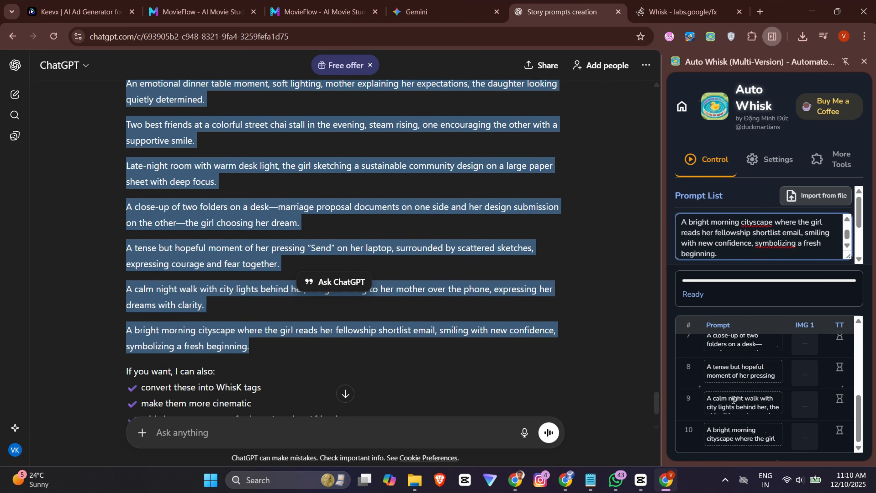
{"action": "scroll", "coordinate": [704, 429], "scroll_direction": "up", "scroll_amount": 6}
{"action": "scroll", "coordinate": [759, 238], "scroll_direction": "up", "scroll_amount": 10}
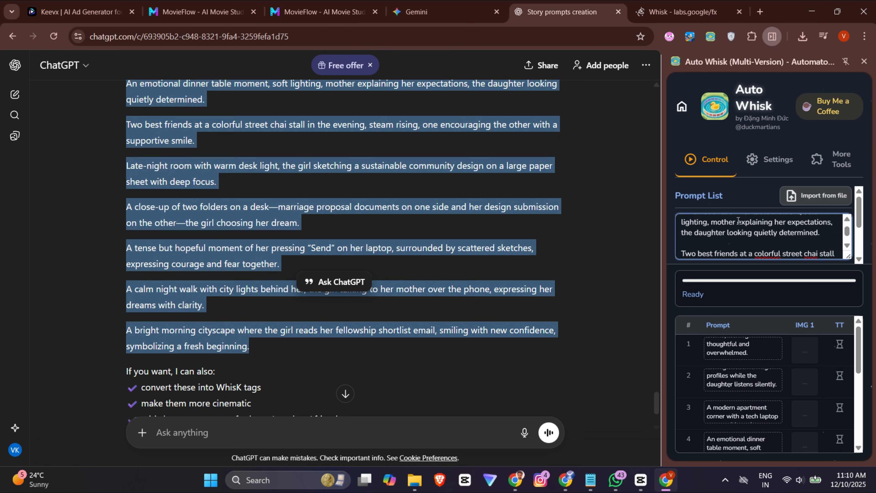
Set Auto Whisk's save folder to "Whisk Short" and start generating the queued prompts
{"action": "scroll", "coordinate": [749, 194], "scroll_direction": "down", "scroll_amount": 2}
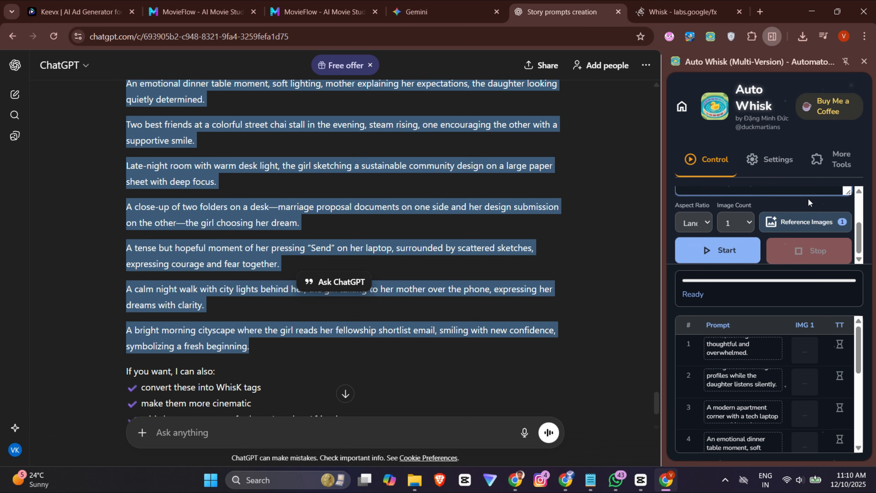
{"action": "left_click", "coordinate": [770, 159]}
{"action": "scroll", "coordinate": [807, 232], "scroll_direction": "down", "scroll_amount": 2}
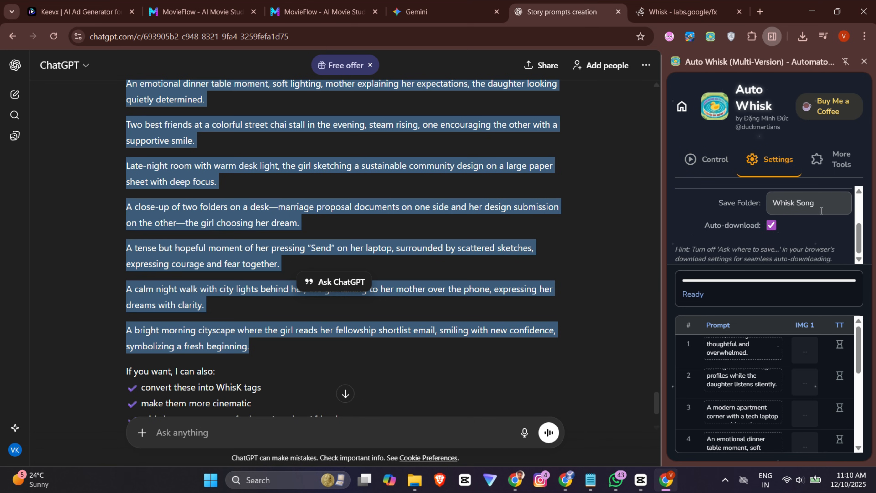
{"action": "left_click", "coordinate": [824, 202]}
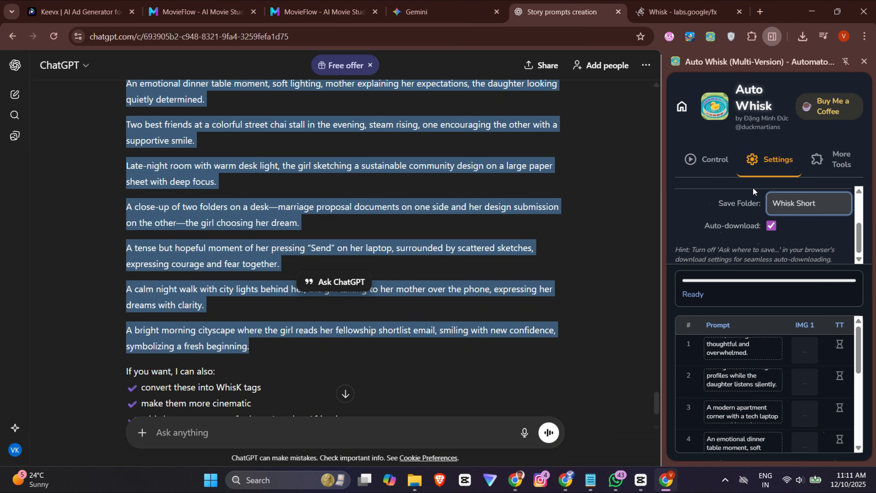
{"action": "left_click", "coordinate": [708, 159]}
{"action": "left_click", "coordinate": [724, 252]}
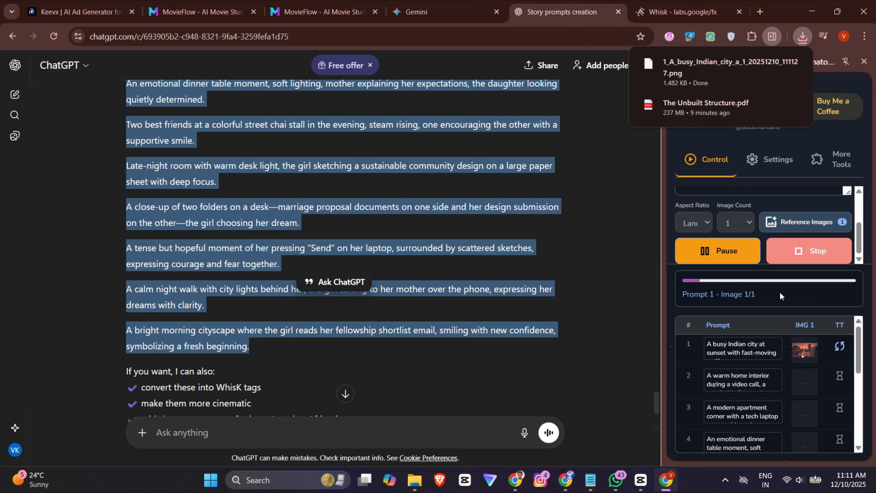
View the downloaded images for prompts 1 and 2, the busy Indian city and the warm home interior
{"action": "left_click", "coordinate": [699, 83]}
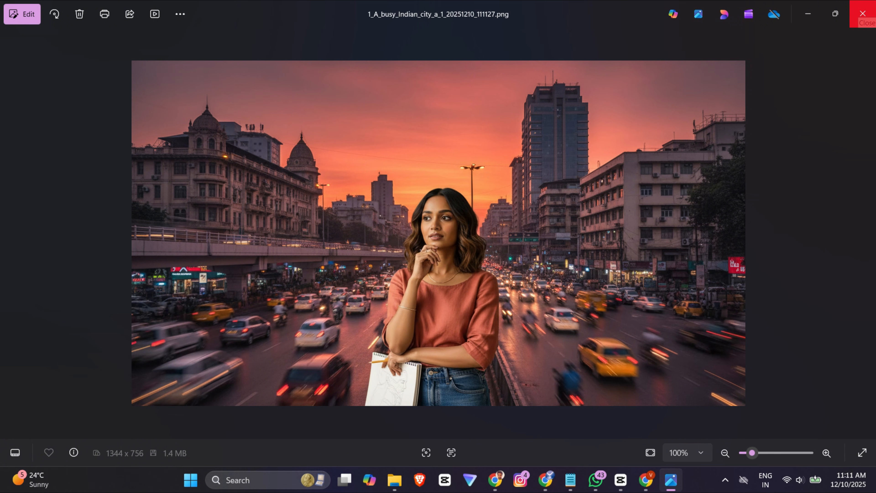
{"action": "left_click", "coordinate": [862, 14]}
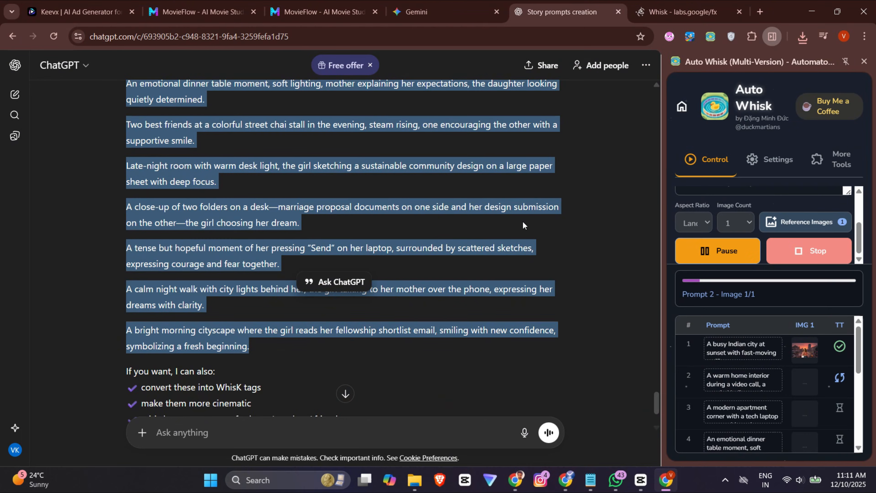
{"action": "scroll", "coordinate": [532, 237], "scroll_direction": "up", "scroll_amount": 5}
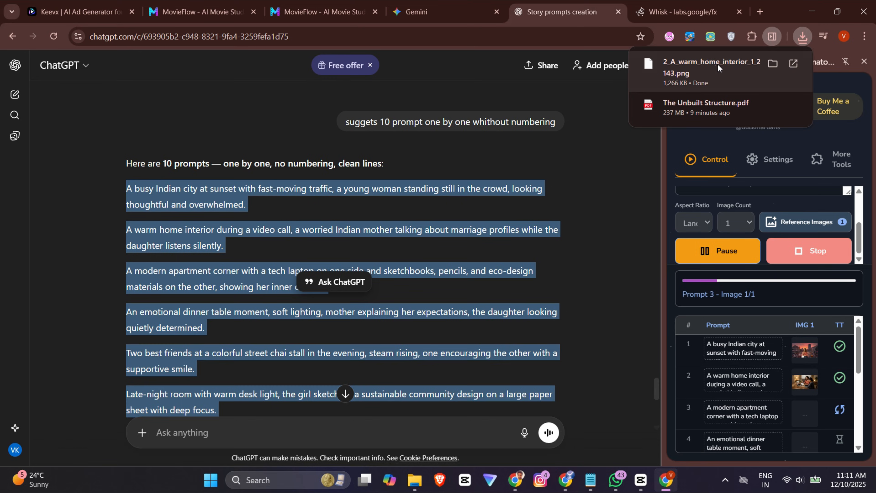
{"action": "left_click", "coordinate": [710, 62]}
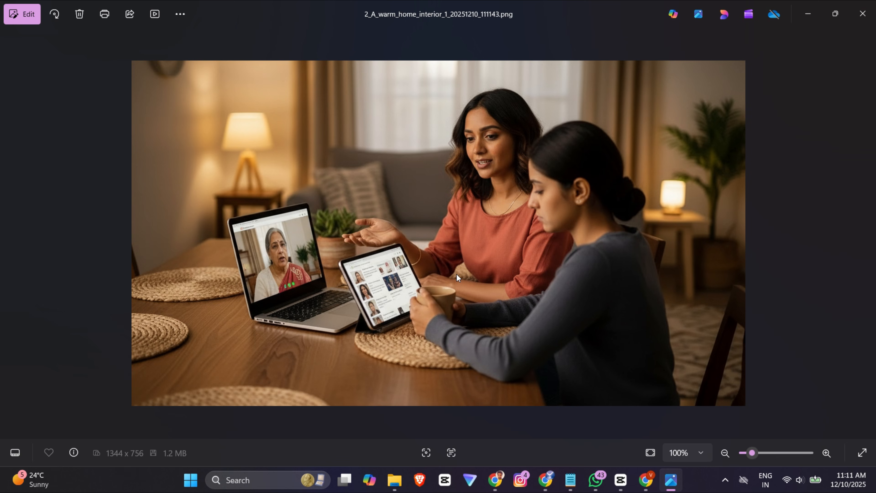
{"action": "left_click", "coordinate": [807, 14]}
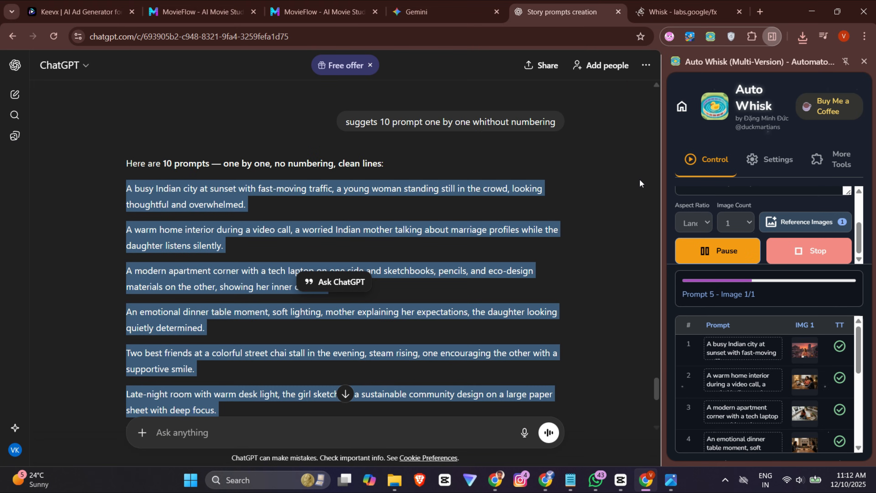
Check the progress of the last queued prompts and open the Downloads folder in File Explorer
{"action": "scroll", "coordinate": [749, 393], "scroll_direction": "down", "scroll_amount": 5}
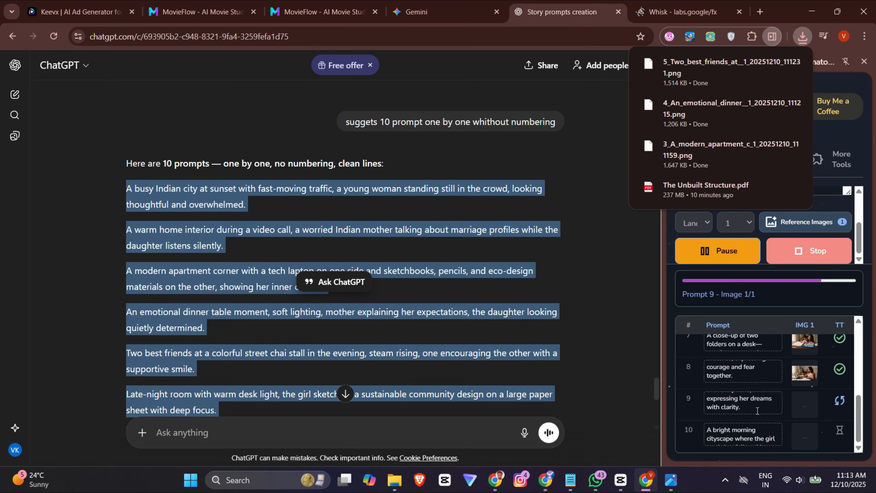
{"action": "key", "text": "alt+Tab"}
{"action": "double_click", "coordinate": [833, 122]}
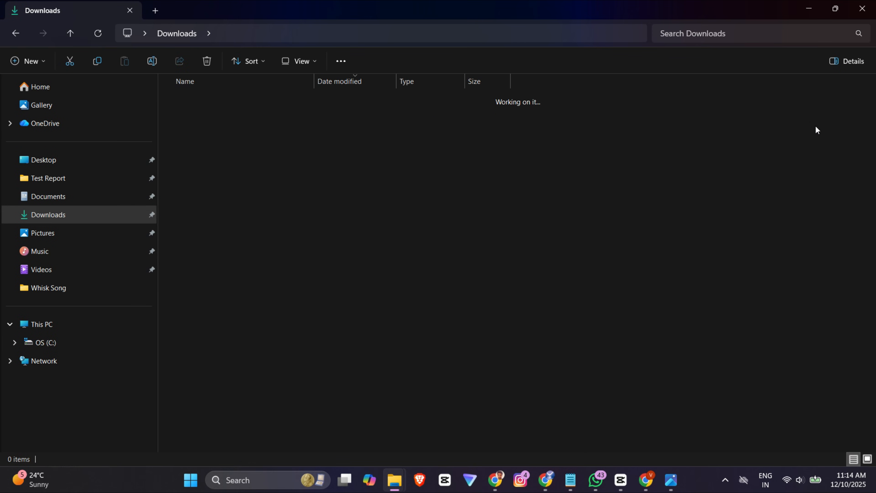
Show the Whisk Short folder's images as extra large icons and open the busy Indian city image
{"action": "left_click", "coordinate": [306, 62]}
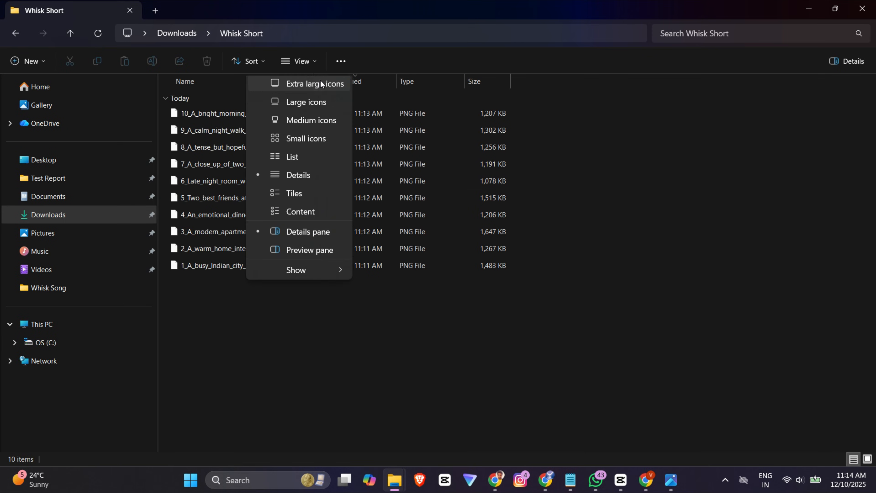
{"action": "left_click", "coordinate": [313, 86]}
{"action": "double_click", "coordinate": [761, 319]}
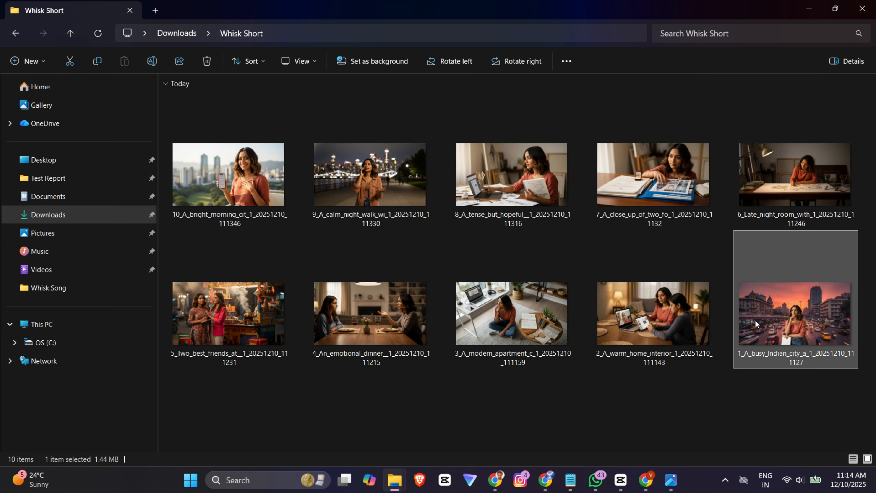
Look through the generated scene images in order from prompt 2 to prompt 10, and put the image viewer away
{"action": "key", "text": "Right"}
{"action": "key", "text": "Right"}
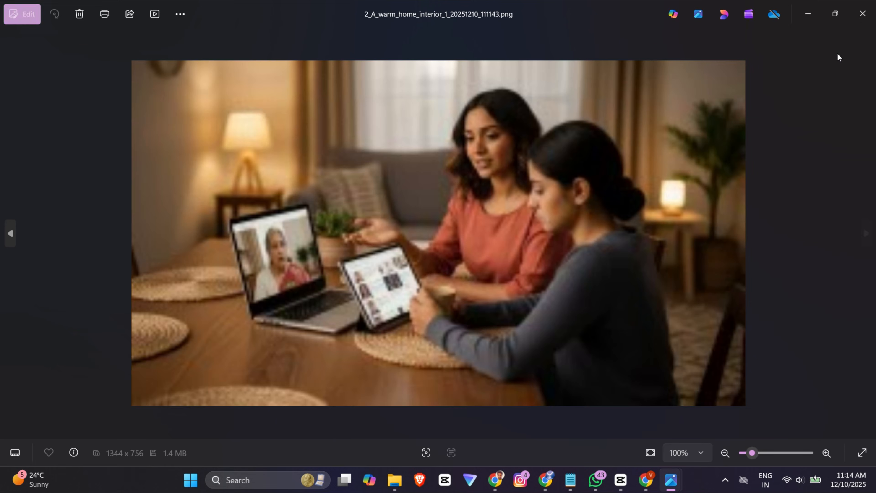
{"action": "key", "text": "Right"}
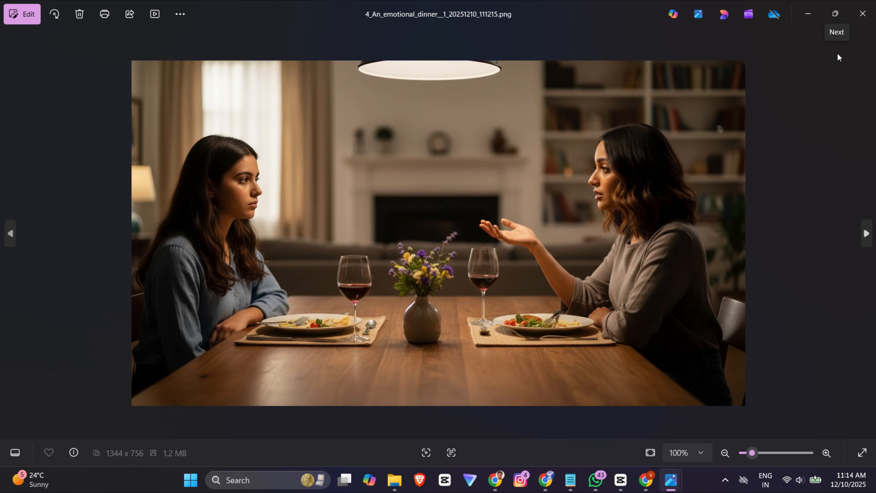
{"action": "key", "text": "Right"}
{"action": "key", "text": "Right"}
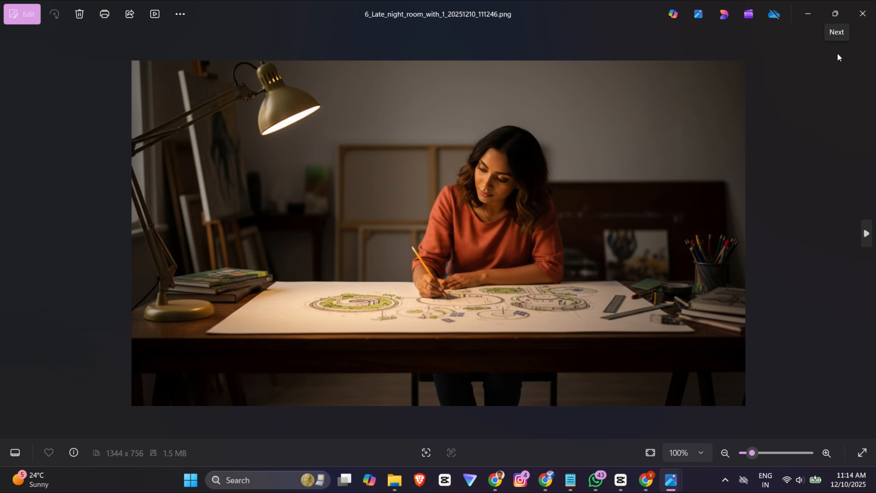
{"action": "key", "text": "Right"}
{"action": "key", "text": "Right"}
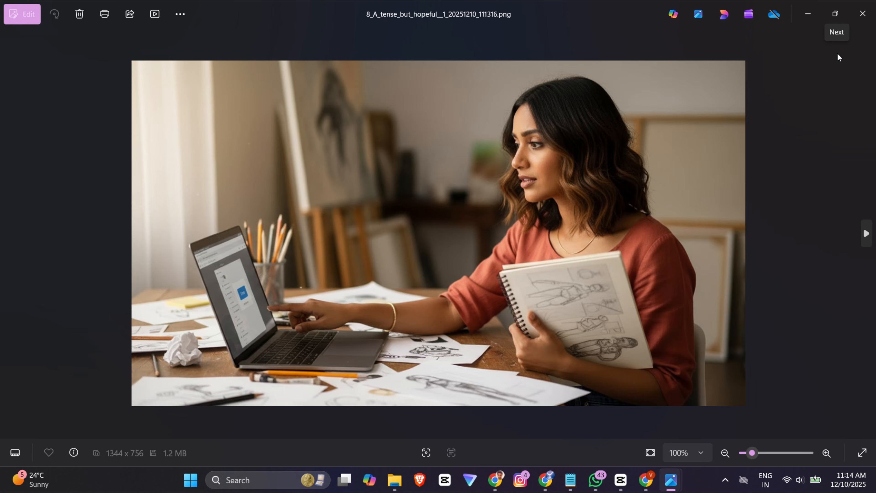
{"action": "key", "text": "Right"}
{"action": "key", "text": "Right"}
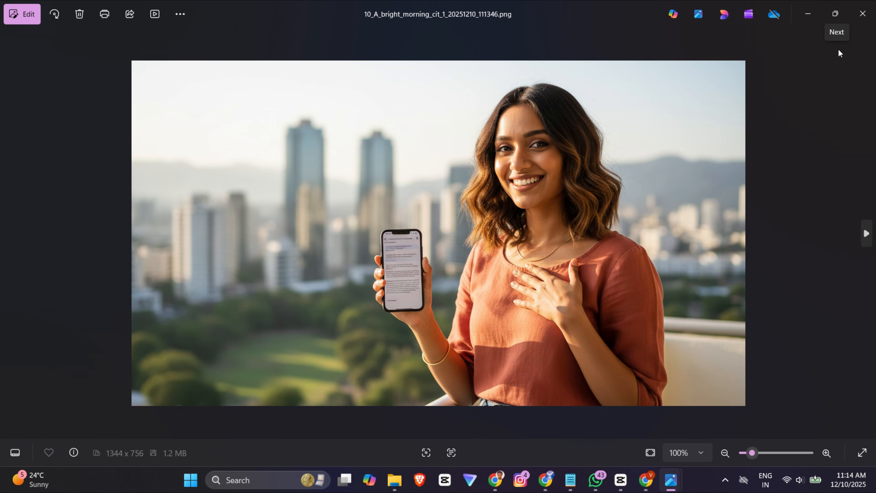
{"action": "left_click", "coordinate": [836, 14]}
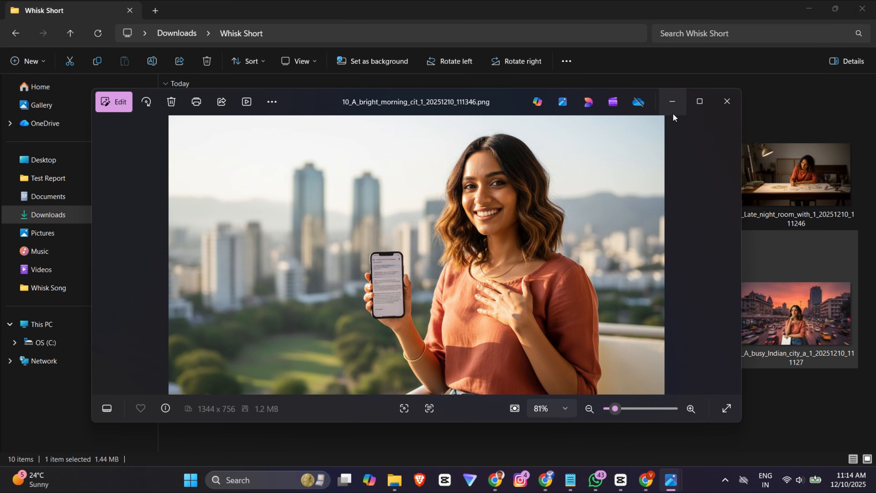
{"action": "left_click", "coordinate": [671, 103]}
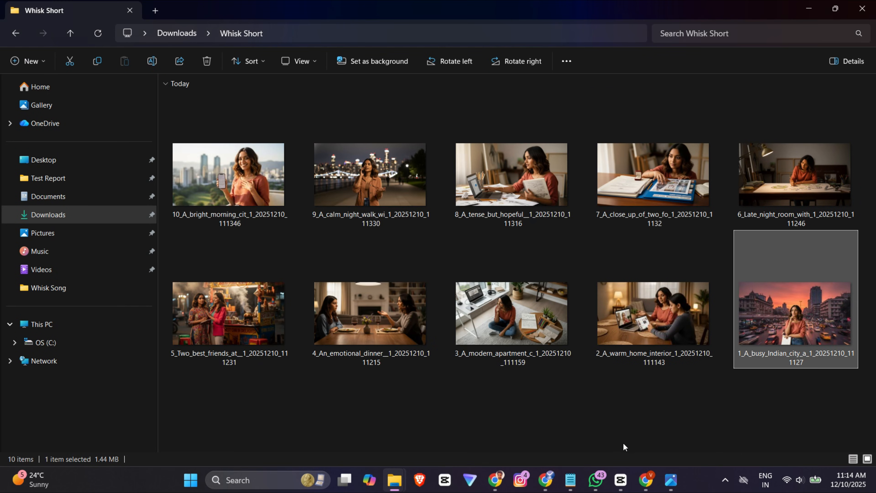
Switch to Chrome, go to the Meta AI media page through the Auto Meta extension, and collapse the page's chat history sidebar
{"action": "mouse_move", "coordinate": [645, 480]}
{"action": "left_click", "coordinate": [643, 428]}
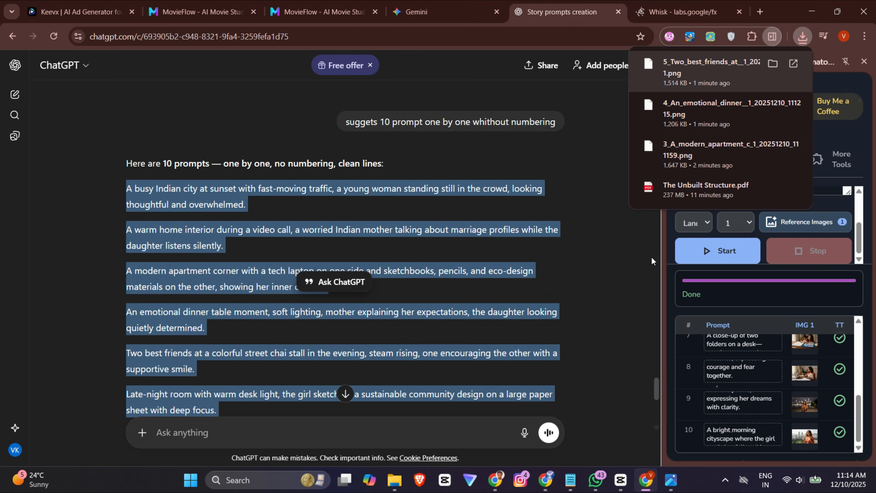
{"action": "left_click", "coordinate": [758, 13]}
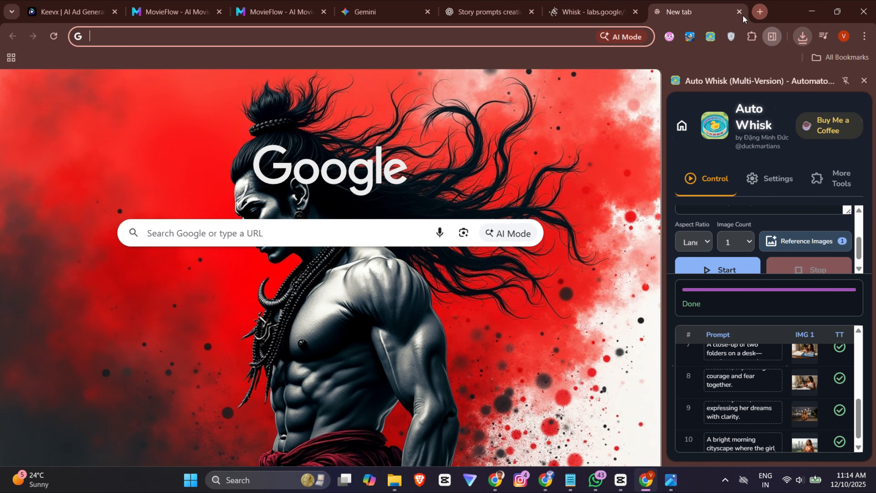
{"action": "left_click", "coordinate": [469, 86]}
{"action": "scroll", "coordinate": [746, 257], "scroll_direction": "up", "scroll_amount": 3}
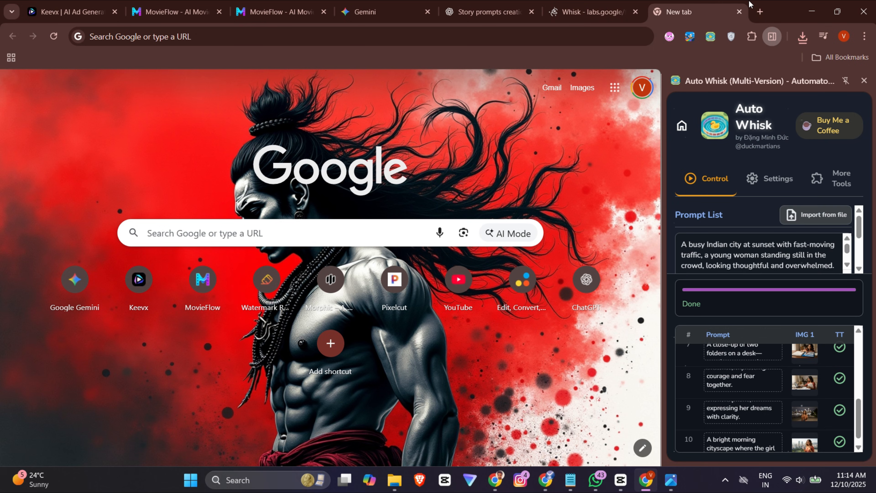
{"action": "left_click", "coordinate": [690, 38]}
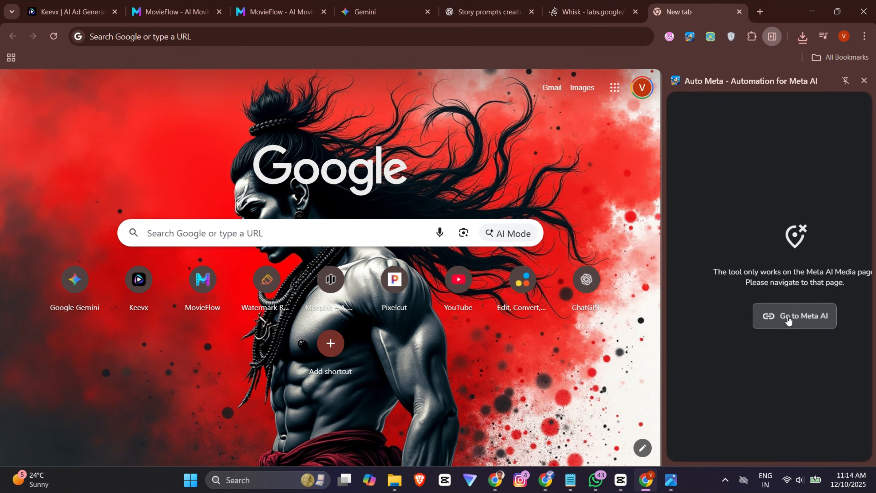
{"action": "left_click", "coordinate": [789, 321]}
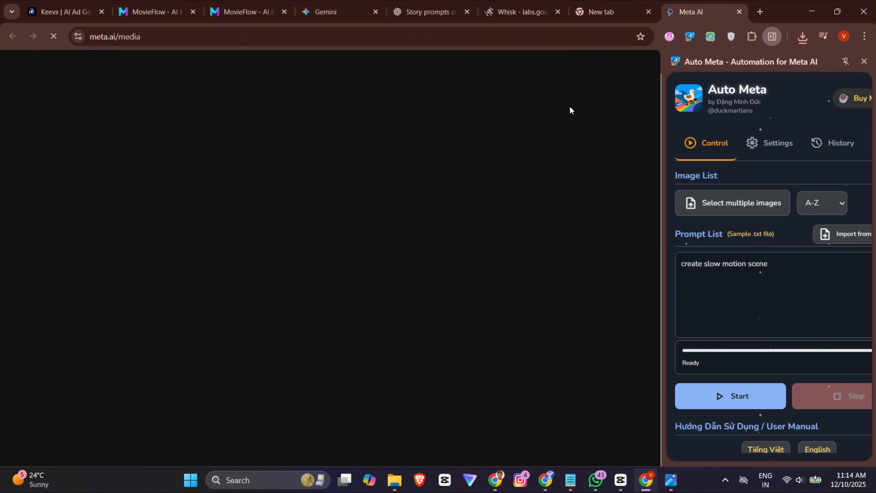
{"action": "left_click", "coordinate": [864, 62]}
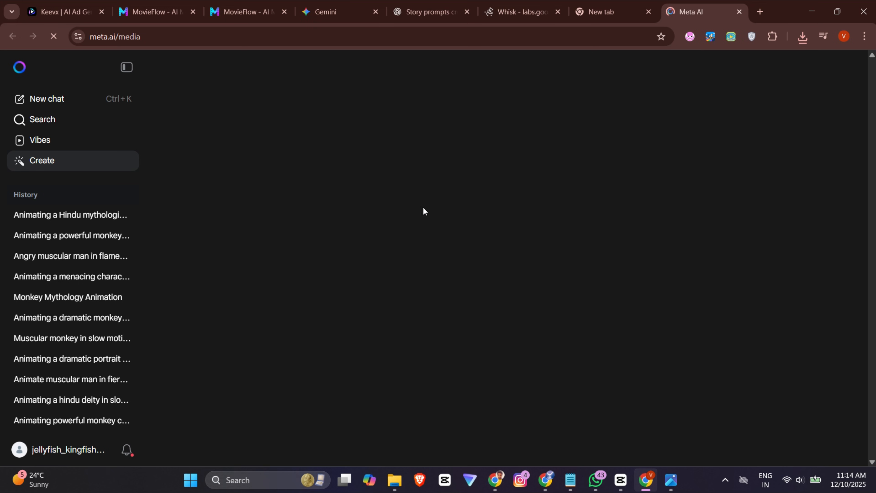
{"action": "left_click", "coordinate": [127, 68]}
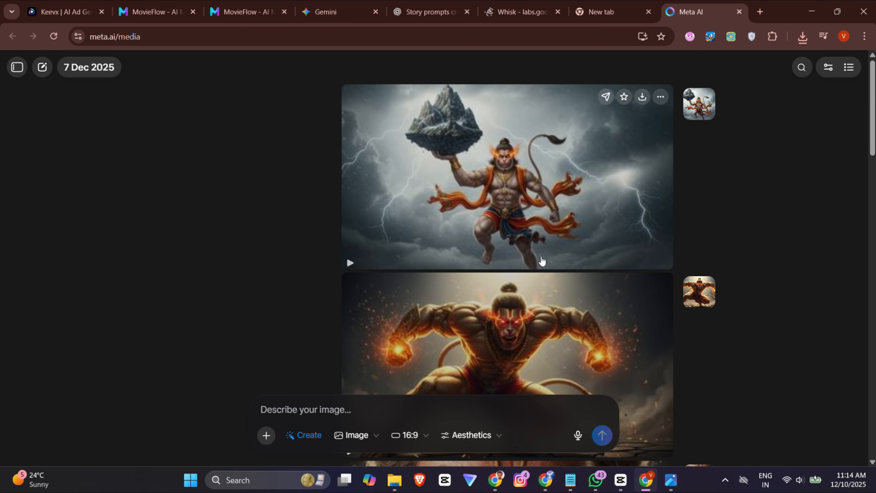
Reopen Auto Meta on the Meta AI page and clear the "create slow motion scene" text from its prompt list
{"action": "left_click", "coordinate": [710, 36]}
{"action": "left_click", "coordinate": [752, 264]}
{"action": "key", "text": "ctrl+a"}
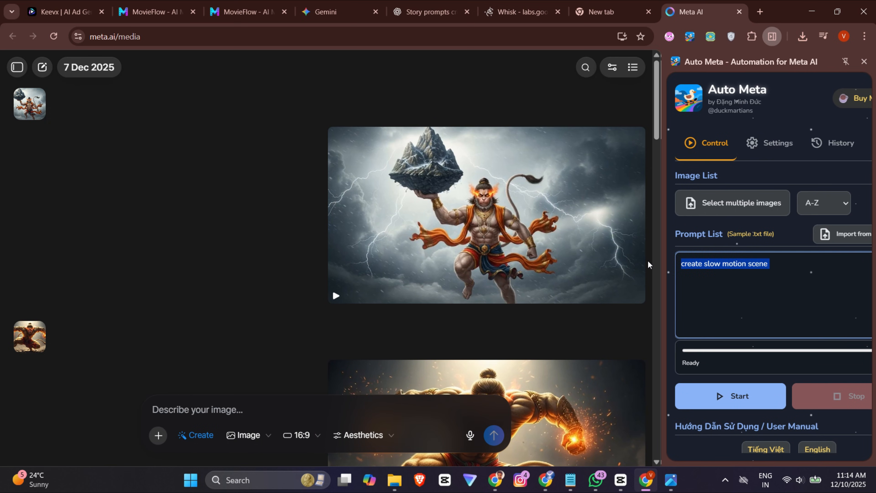
{"action": "key", "text": "BackSpace"}
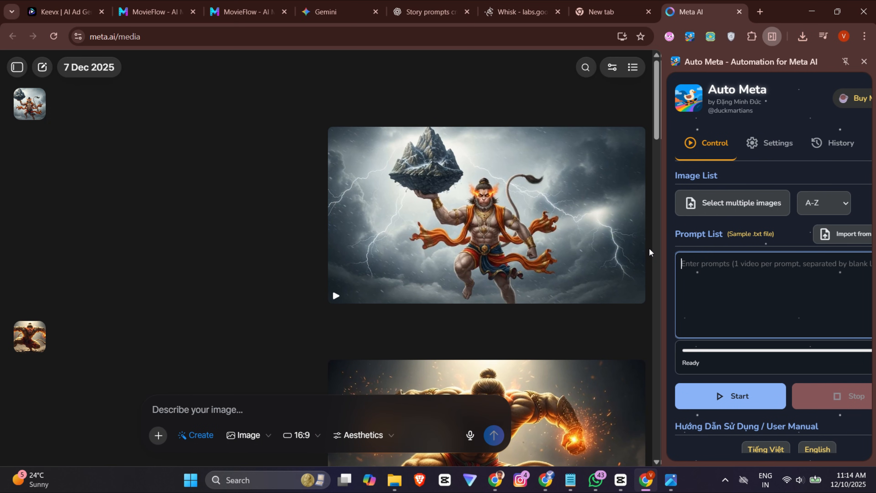
{"action": "scroll", "coordinate": [759, 296], "scroll_direction": "down", "scroll_amount": 1}
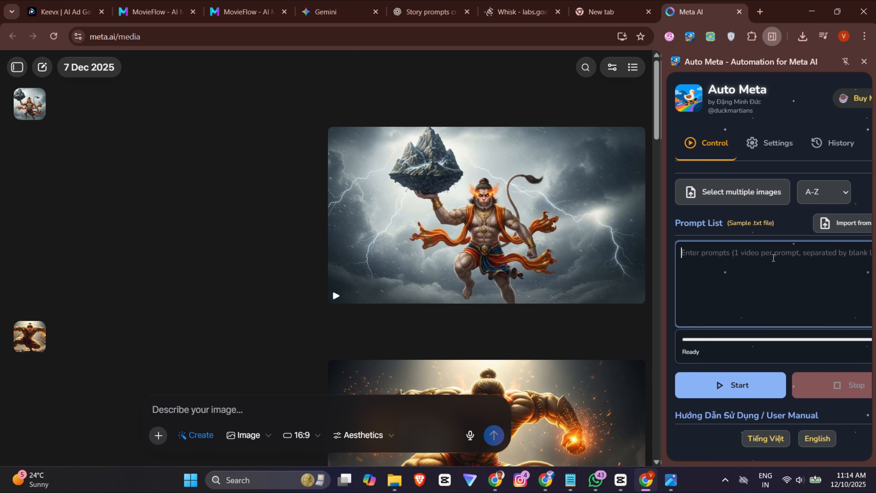
{"action": "scroll", "coordinate": [742, 242], "scroll_direction": "up", "scroll_amount": 1}
Load all ten scene images from the Whisk Short folder in Downloads into Auto Meta's image list
{"action": "left_click", "coordinate": [762, 209]}
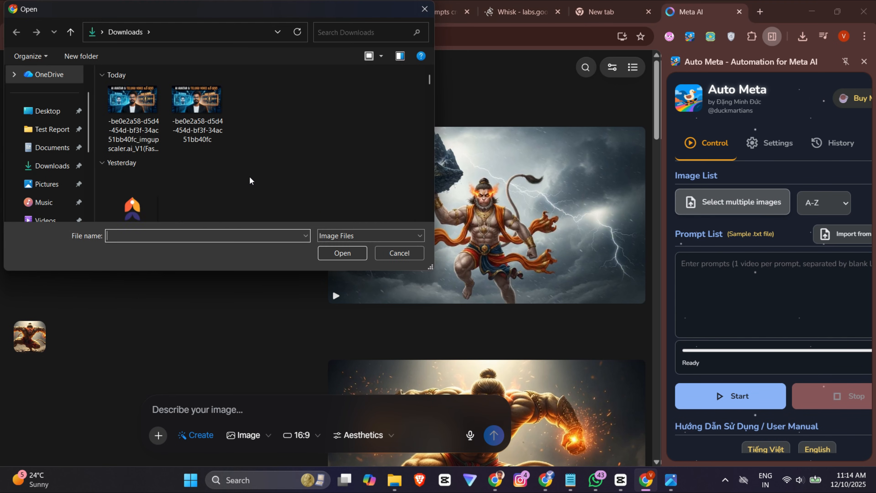
{"action": "double_click", "coordinate": [358, 114]}
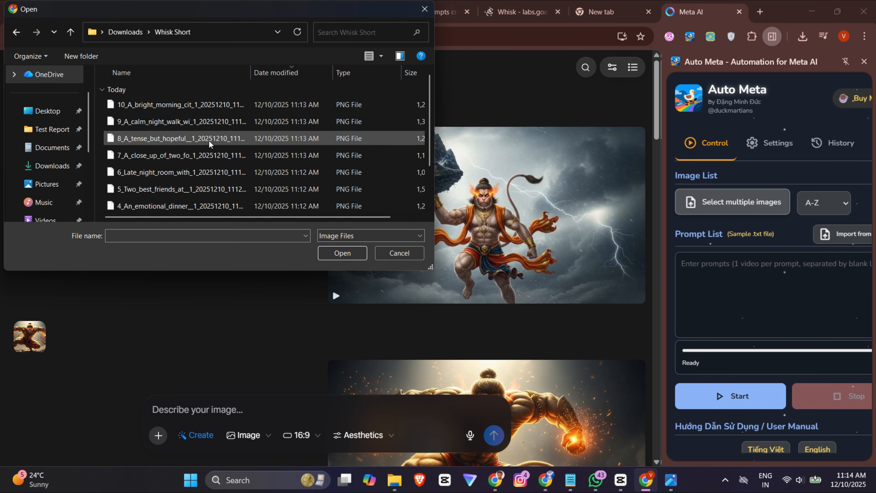
{"action": "left_click", "coordinate": [201, 106]}
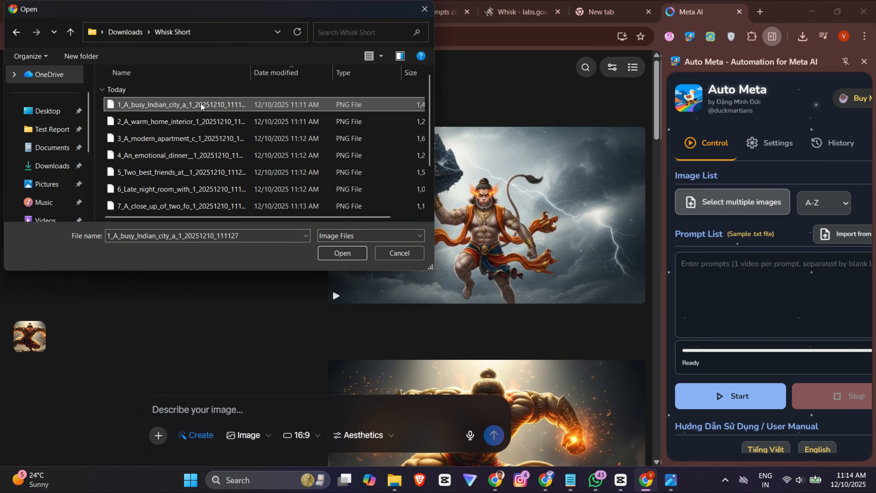
{"action": "scroll", "coordinate": [207, 113], "scroll_direction": "down", "scroll_amount": 1}
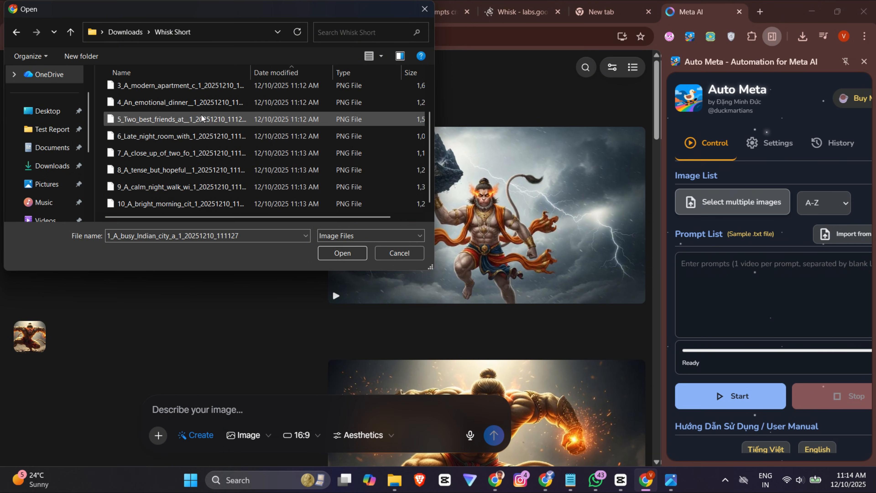
{"action": "left_click", "coordinate": [201, 204], "text": "shift"}
{"action": "scroll", "coordinate": [209, 160], "scroll_direction": "up", "scroll_amount": 1}
{"action": "left_click", "coordinate": [342, 253]}
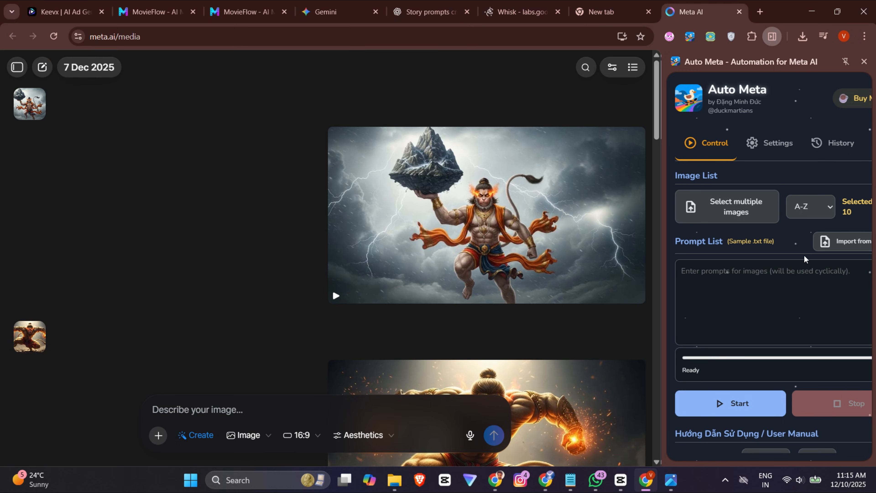
Ask ChatGPT in the story prompts chat: "suggest meat ai prompts for this images"
{"action": "left_click", "coordinate": [761, 288]}
{"action": "scroll", "coordinate": [762, 288], "scroll_direction": "down", "scroll_amount": 1}
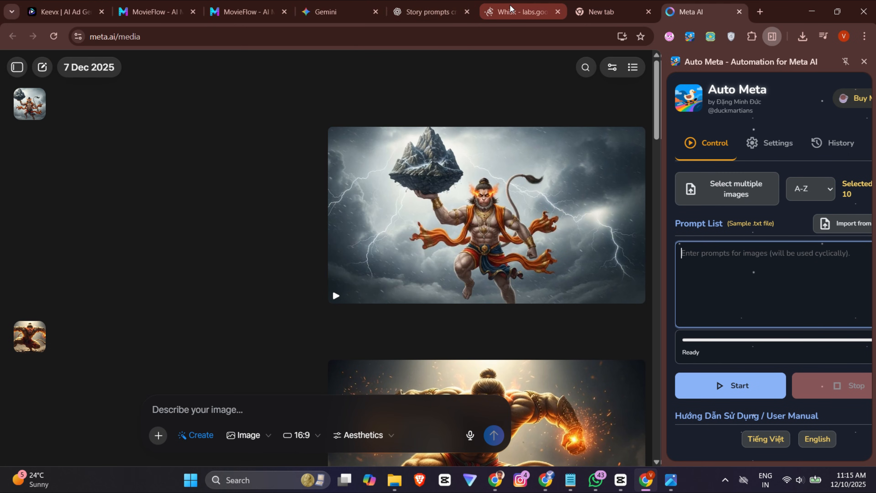
{"action": "left_click", "coordinate": [420, 4]}
{"action": "left_click", "coordinate": [347, 430]}
{"action": "type", "text": "suggest meat a"}
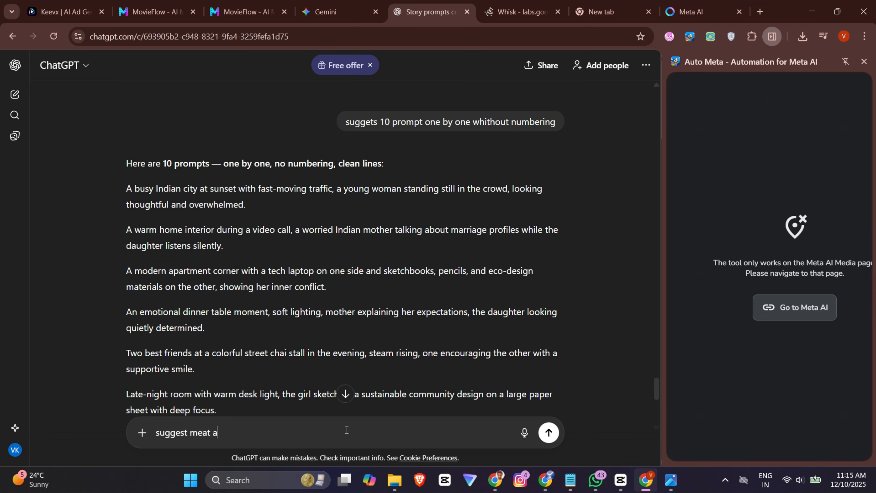
{"action": "type", "text": "i prompts for this images"}
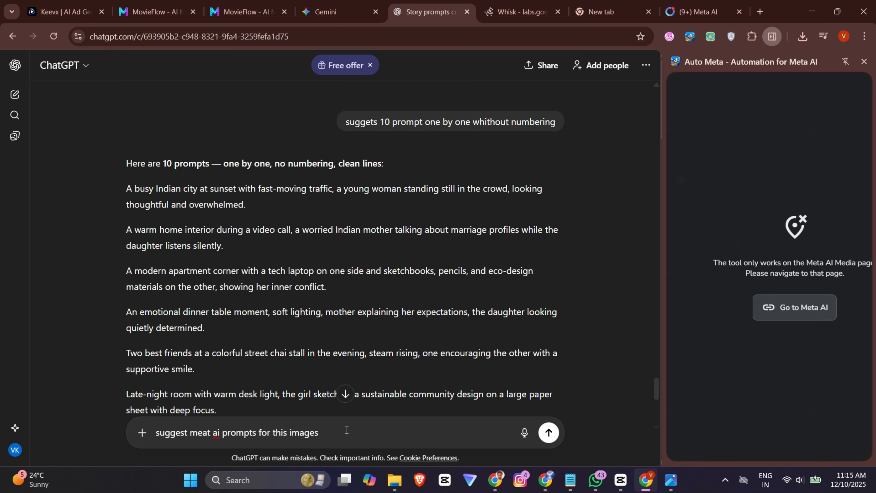
{"action": "key", "text": "Return"}
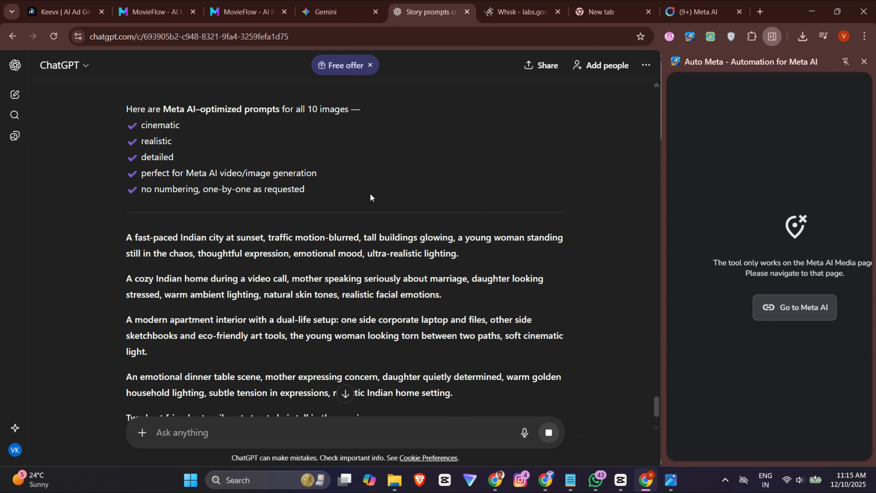
Copy the ten Meta AI prompts from the ChatGPT reply into Auto Meta's prompt list and review the pasted text
{"action": "scroll", "coordinate": [370, 194], "scroll_direction": "down", "scroll_amount": 5}
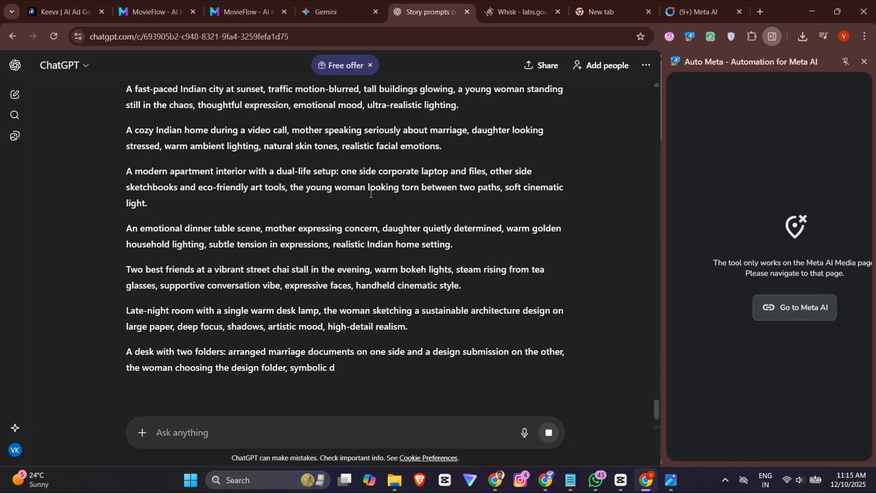
{"action": "scroll", "coordinate": [370, 193], "scroll_direction": "up", "scroll_amount": 6}
{"action": "scroll", "coordinate": [370, 193], "scroll_direction": "down", "scroll_amount": 7}
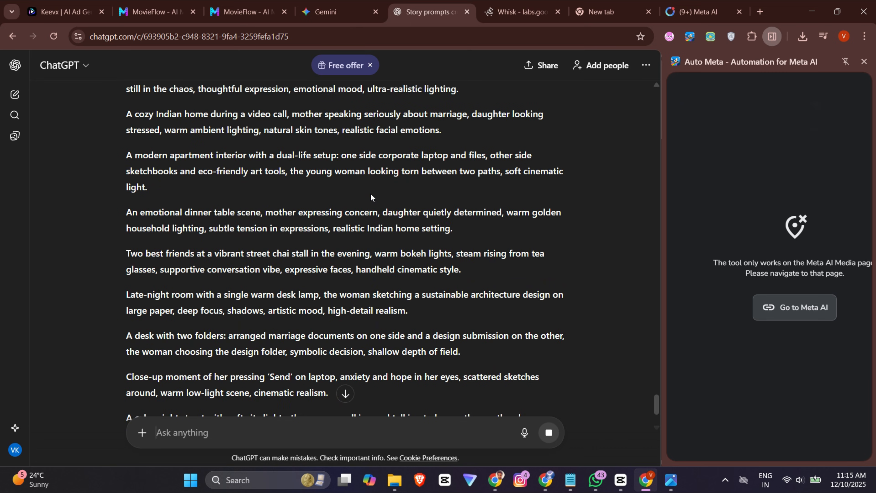
{"action": "scroll", "coordinate": [370, 197], "scroll_direction": "up", "scroll_amount": 3}
{"action": "scroll", "coordinate": [371, 198], "scroll_direction": "down", "scroll_amount": 3}
{"action": "scroll", "coordinate": [371, 197], "scroll_direction": "down", "scroll_amount": 5}
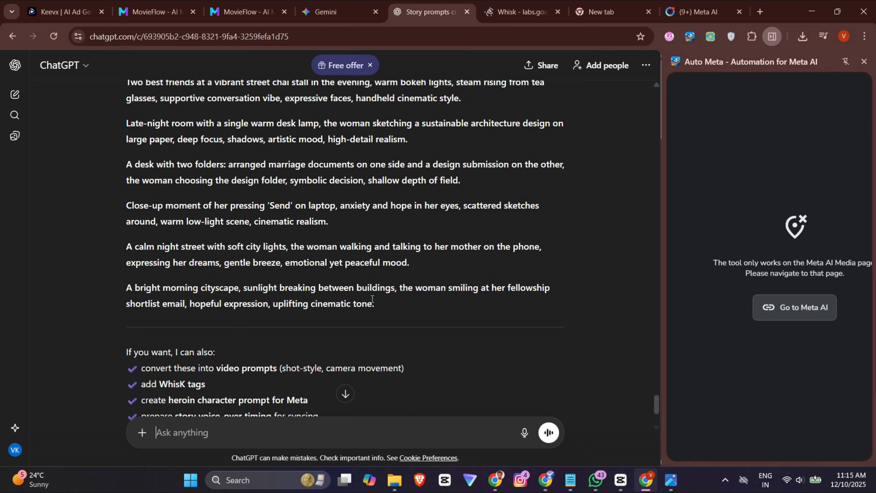
{"action": "left_click_drag", "start_coordinate": [372, 299], "coordinate": [126, 251]}
{"action": "left_click", "coordinate": [699, 11]}
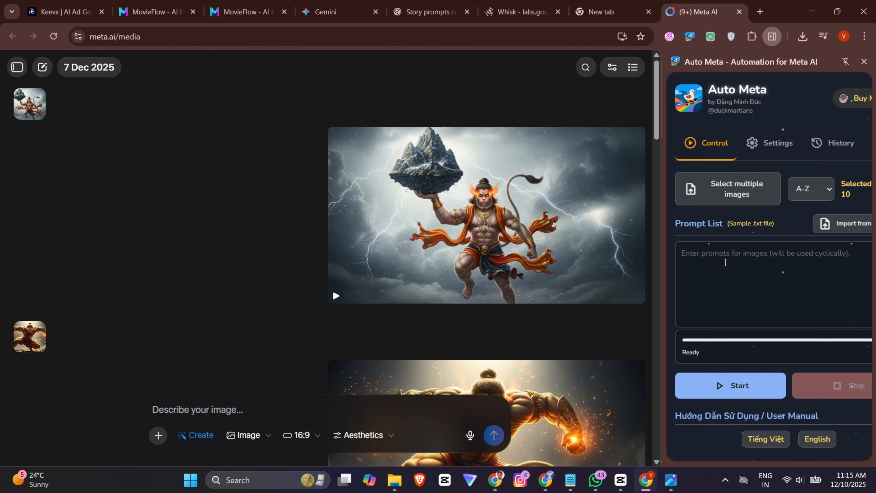
{"action": "left_click", "coordinate": [725, 263]}
{"action": "key", "text": "ctrl+v"}
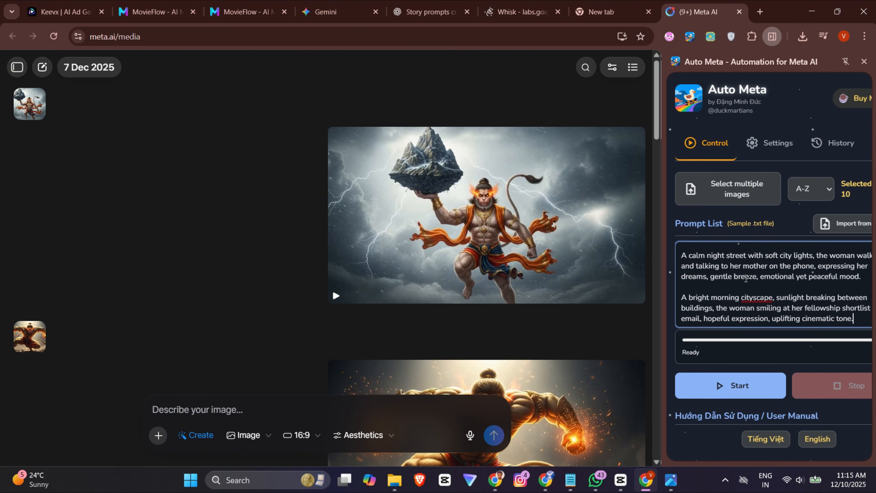
{"action": "scroll", "coordinate": [746, 278], "scroll_direction": "up", "scroll_amount": 10}
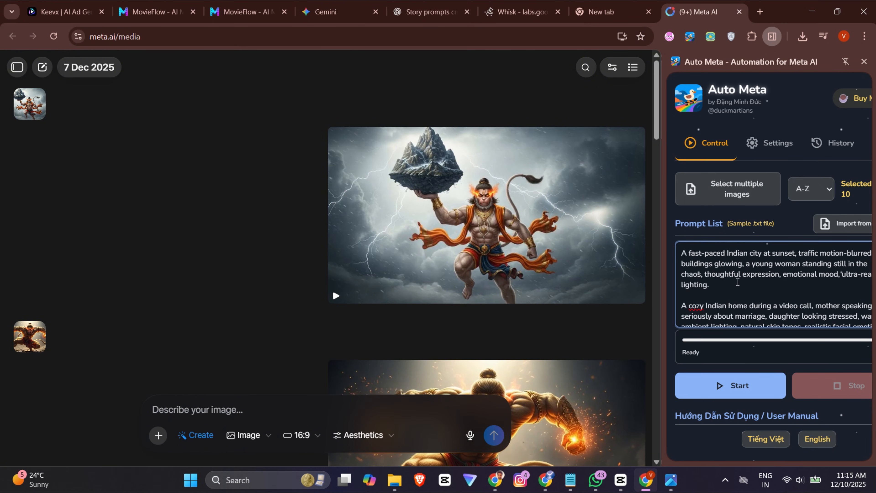
{"action": "scroll", "coordinate": [738, 282], "scroll_direction": "down", "scroll_amount": 5}
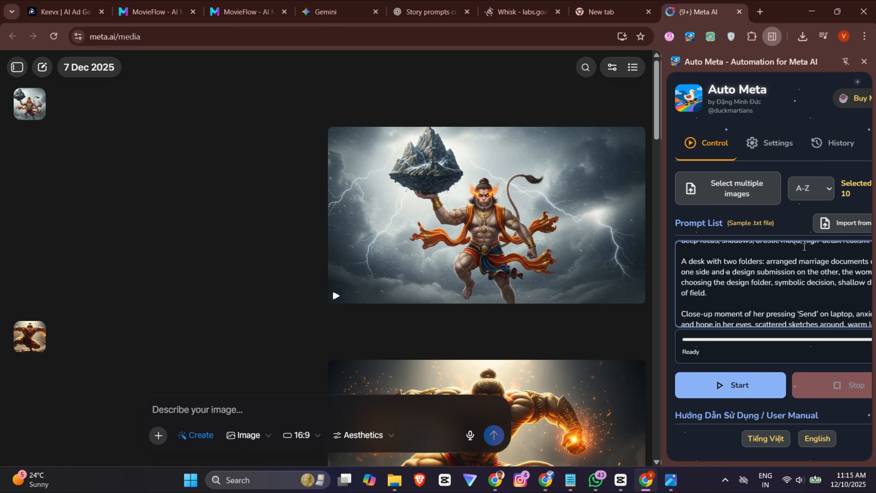
Check Auto Meta's general and download settings, and start generating videos from the ten images and prompts
{"action": "scroll", "coordinate": [804, 247], "scroll_direction": "down", "scroll_amount": 3}
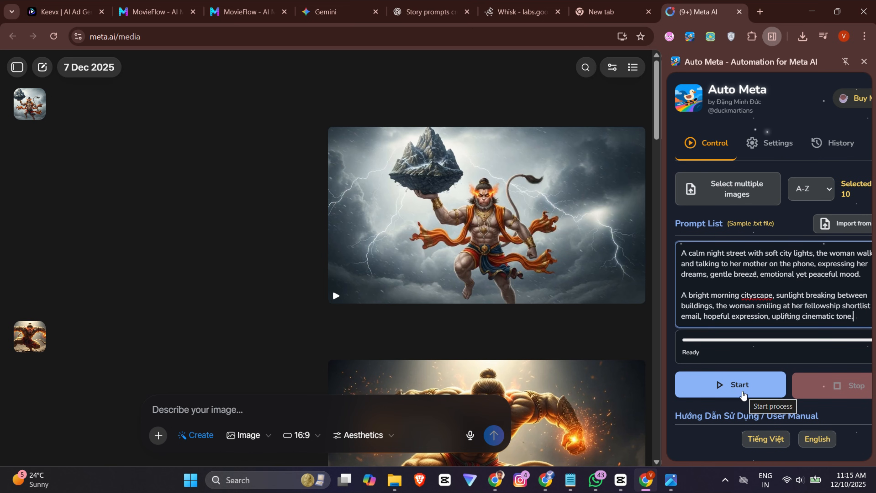
{"action": "left_click", "coordinate": [775, 143]}
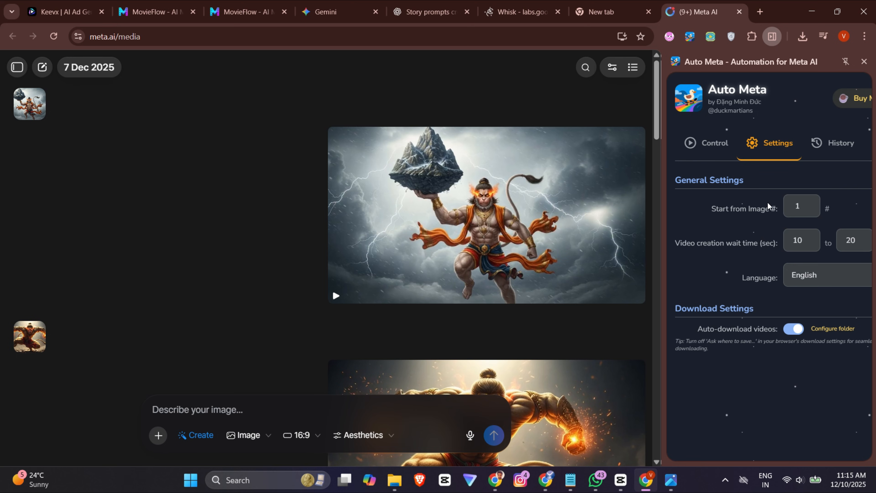
{"action": "left_click", "coordinate": [707, 145]}
{"action": "left_click", "coordinate": [740, 404]}
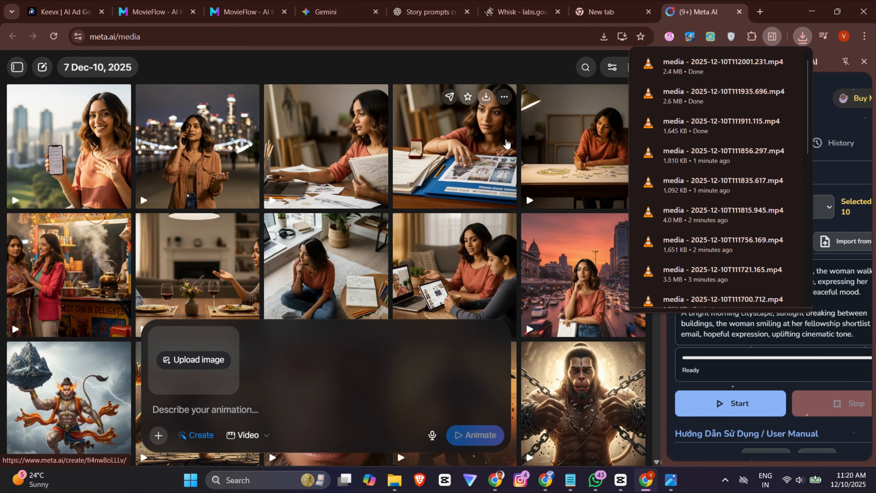
Find Google AI Studio with a "google ai studio" search in a new tab and open its Text to speech with Gemini playground
{"action": "left_click", "coordinate": [761, 12]}
{"action": "type", "text": "go"}
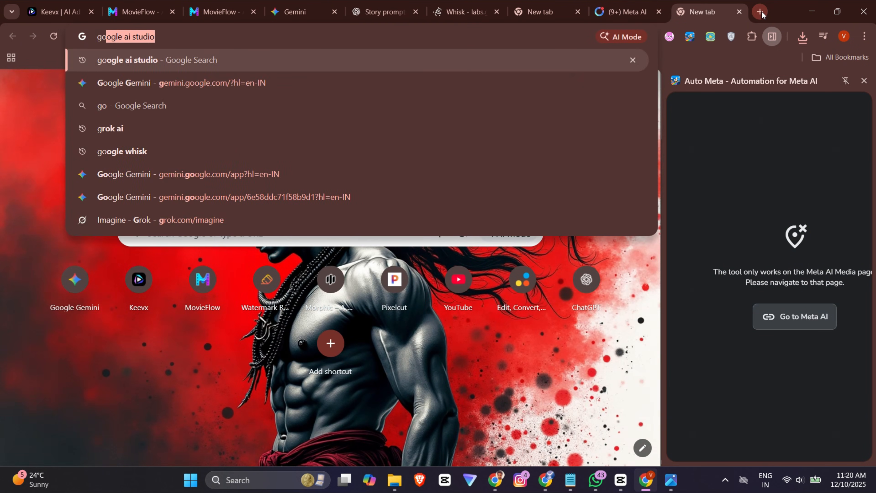
{"action": "type", "text": "ogle ai studio"}
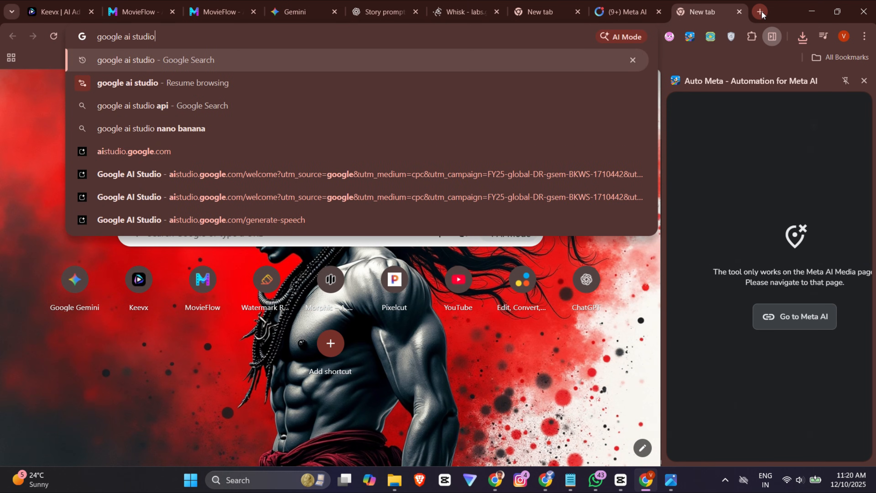
{"action": "key", "text": "Return"}
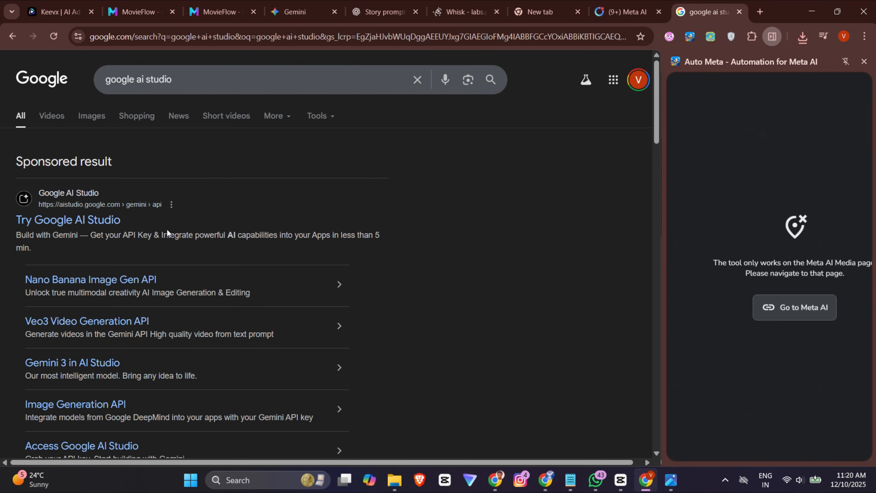
{"action": "left_click", "coordinate": [863, 62]}
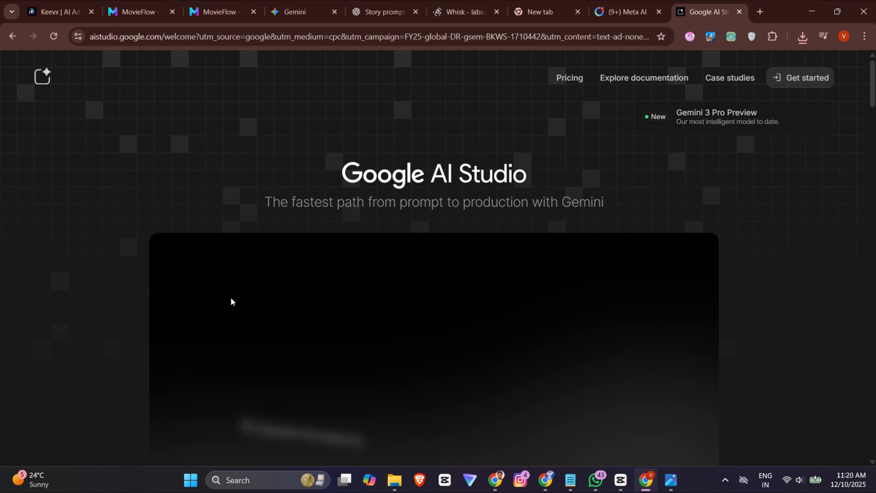
{"action": "left_click", "coordinate": [799, 86]}
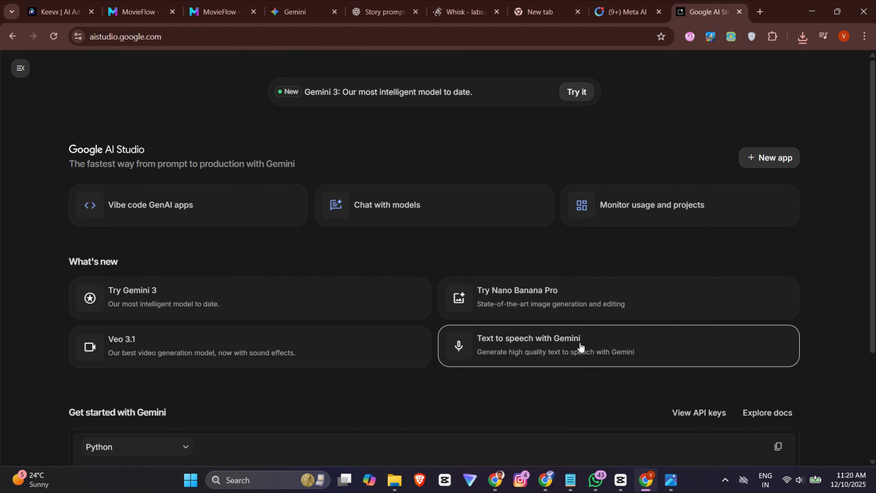
{"action": "left_click", "coordinate": [561, 345]}
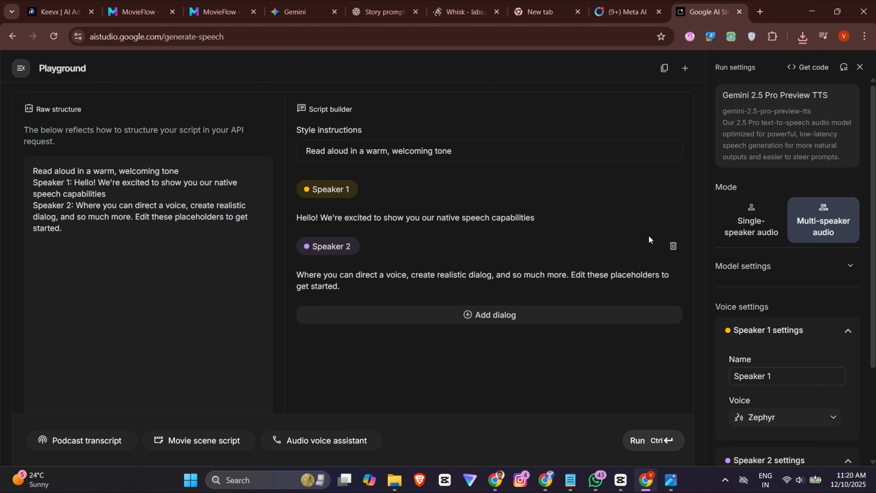
Set the speech mode to Single-speaker audio and replace the style instructions with "Voice Over Tone"
{"action": "left_click", "coordinate": [753, 238]}
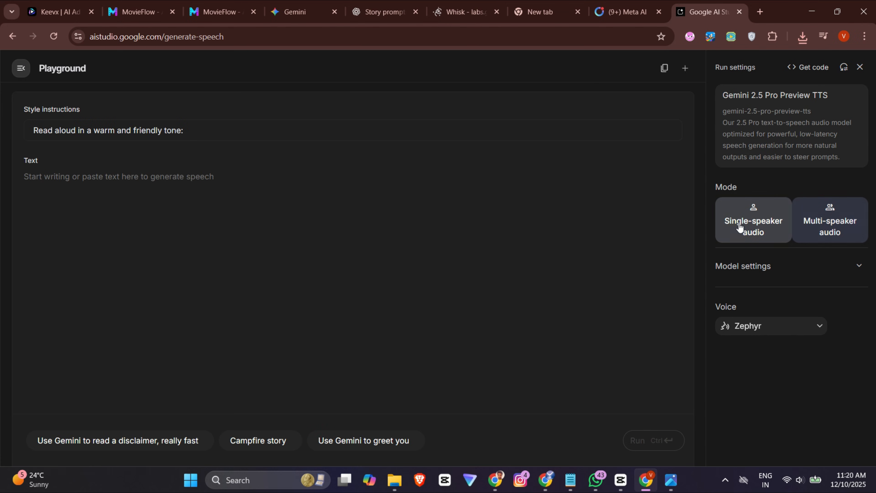
{"action": "left_click_drag", "start_coordinate": [203, 127], "coordinate": [4, 126]}
{"action": "type", "text": "Voice O"}
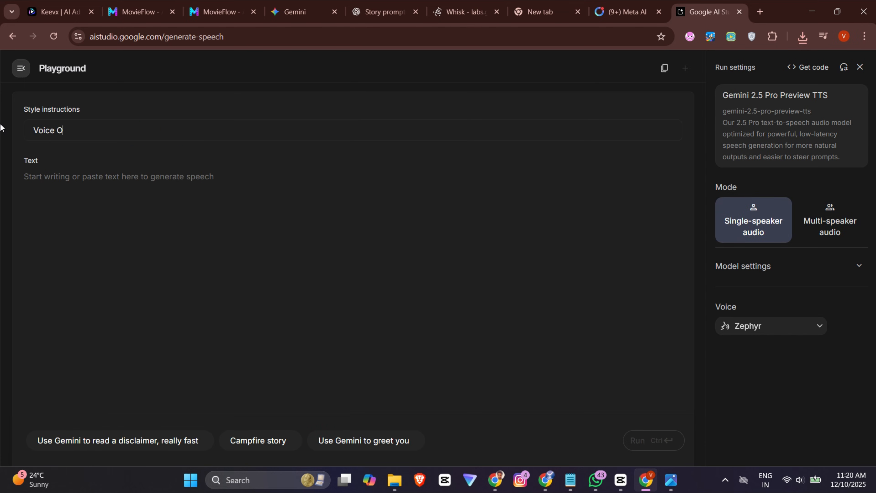
{"action": "type", "text": "ver Tone"}
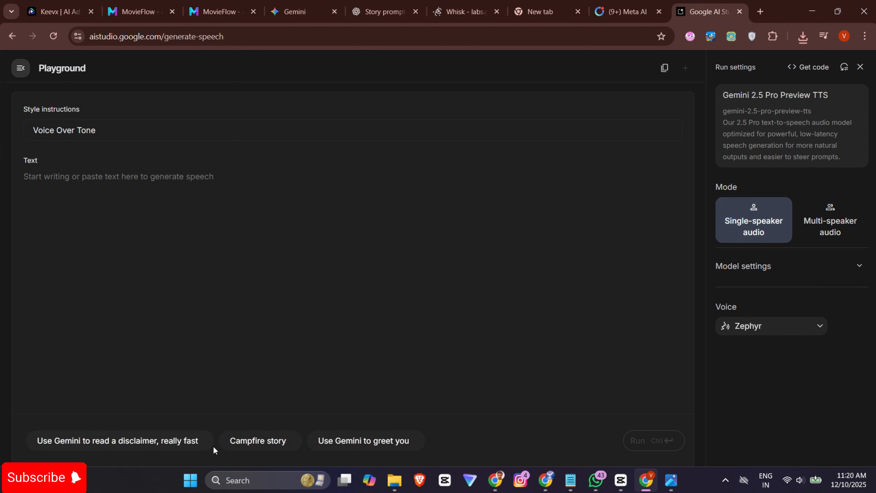
Preview the Puck, Charon and Kore voices and choose Kore for the narration
{"action": "left_click", "coordinate": [778, 329]}
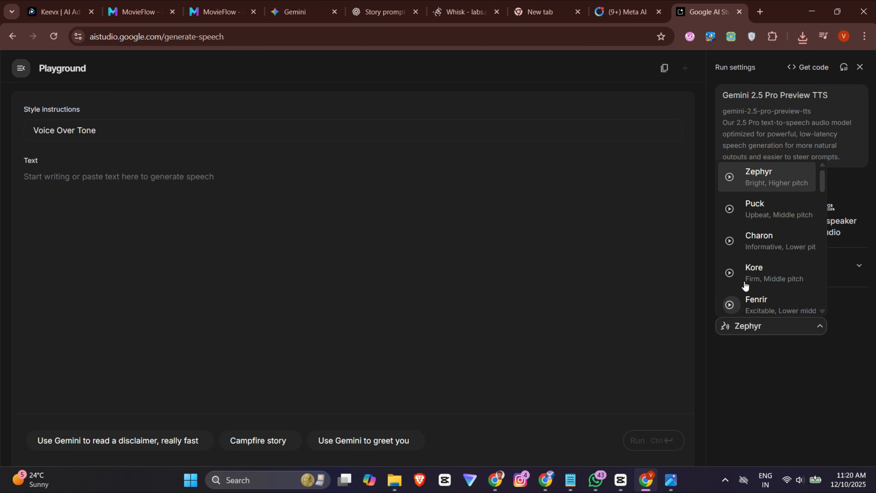
{"action": "left_click", "coordinate": [730, 209]}
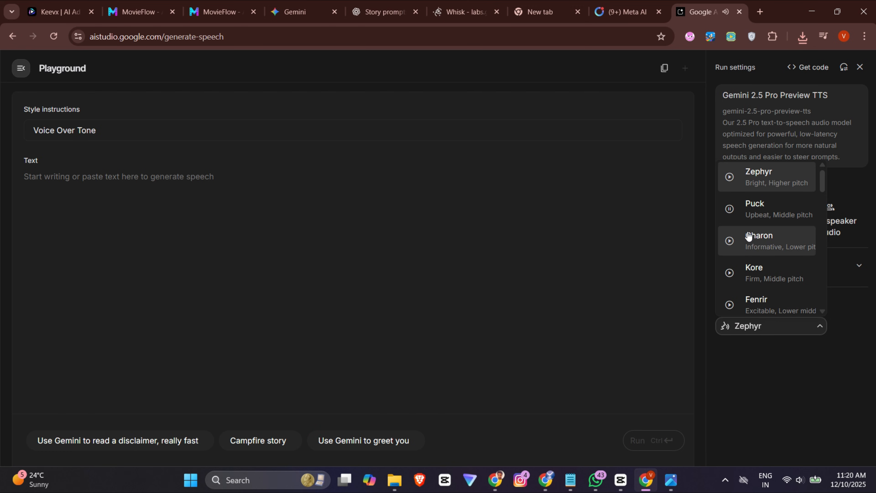
{"action": "left_click", "coordinate": [730, 241]}
{"action": "key", "text": "XF86AudioRaiseVolume"}
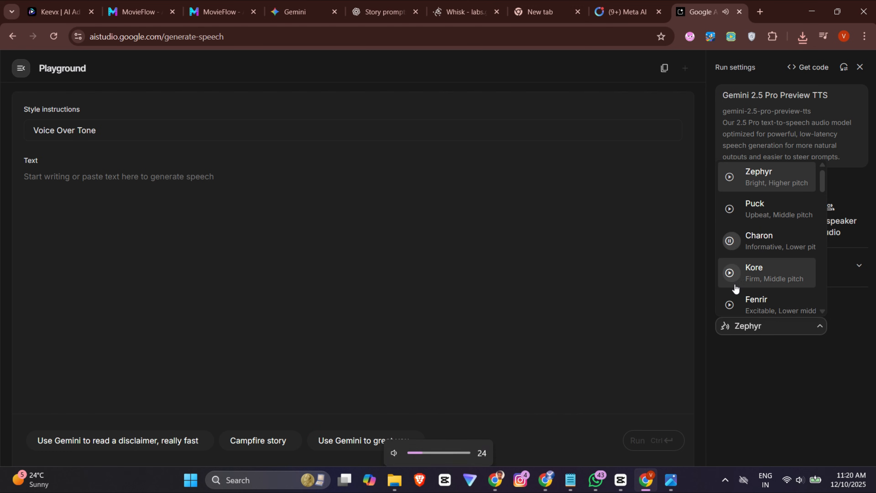
{"action": "left_click", "coordinate": [736, 271]}
{"action": "scroll", "coordinate": [753, 215], "scroll_direction": "down", "scroll_amount": 3}
{"action": "scroll", "coordinate": [755, 214], "scroll_direction": "up", "scroll_amount": 1}
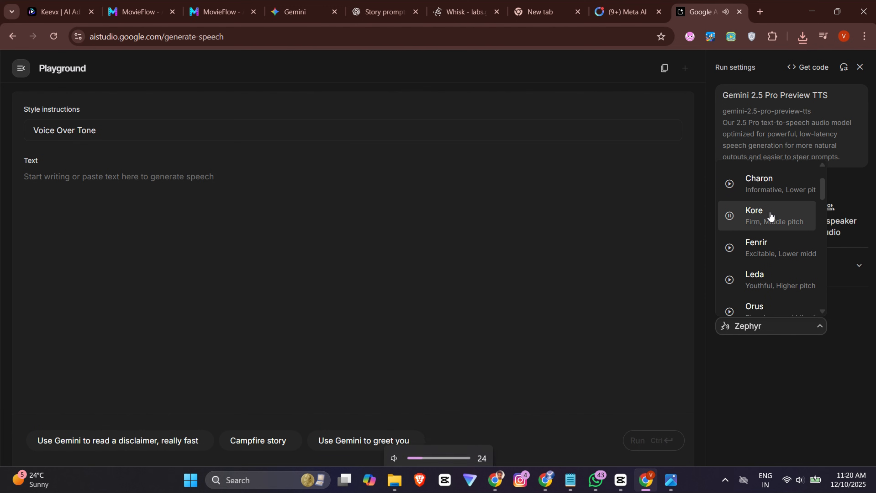
{"action": "left_click", "coordinate": [755, 212]}
{"action": "left_click", "coordinate": [312, 190]}
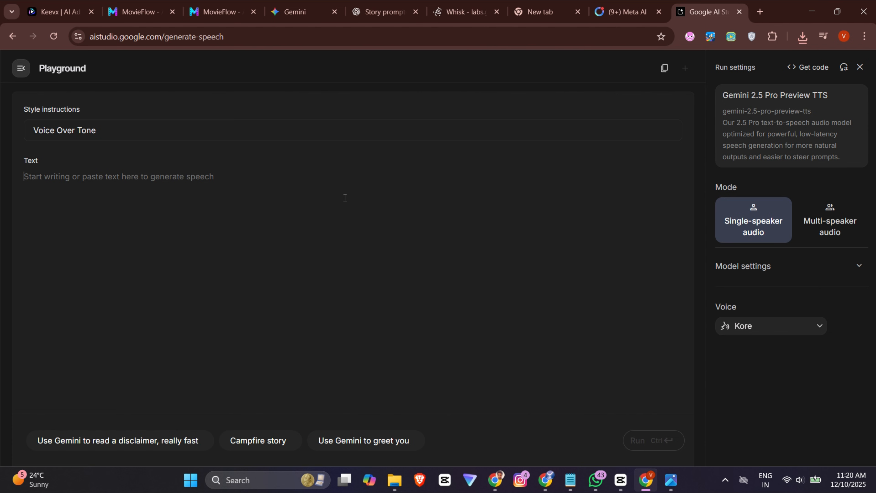
Quote the short Telugu voice-over in the ChatGPT story prompts chat and ask it to "translate to telugu"
{"action": "left_click", "coordinate": [382, 11]}
{"action": "scroll", "coordinate": [387, 254], "scroll_direction": "down", "scroll_amount": 10}
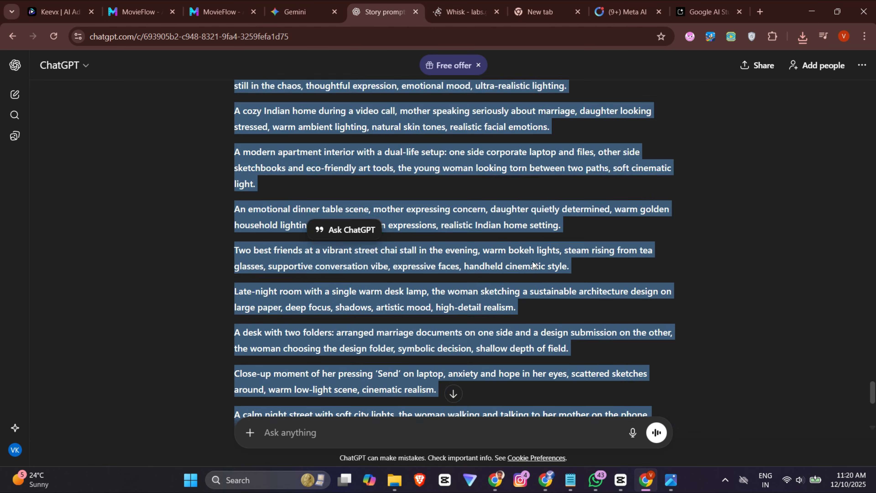
{"action": "scroll", "coordinate": [536, 254], "scroll_direction": "up", "scroll_amount": 15}
{"action": "scroll", "coordinate": [483, 296], "scroll_direction": "down", "scroll_amount": 8}
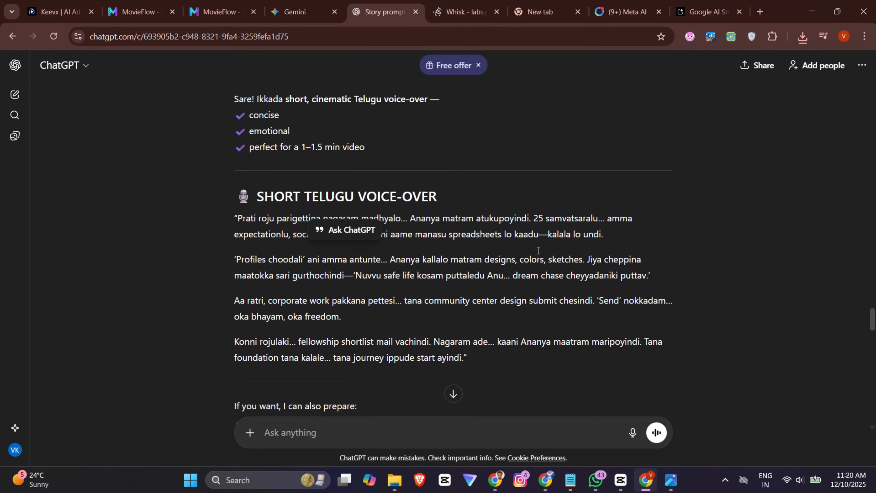
{"action": "left_click_drag", "start_coordinate": [482, 294], "coordinate": [227, 166]}
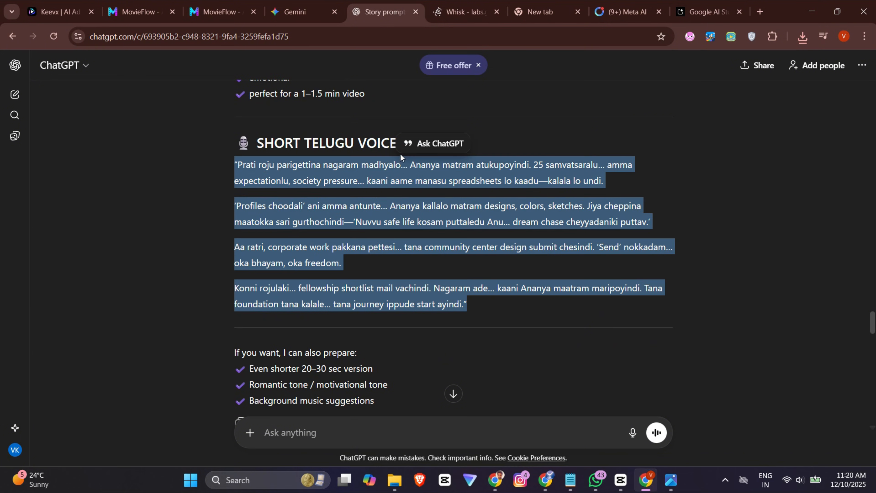
{"action": "left_click", "coordinate": [416, 149]}
{"action": "type", "text": "translate to telugu"}
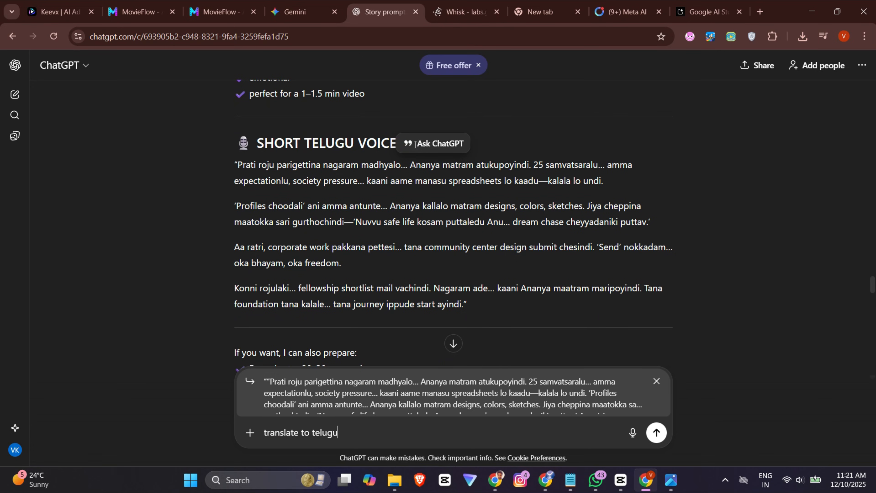
{"action": "key", "text": "Return"}
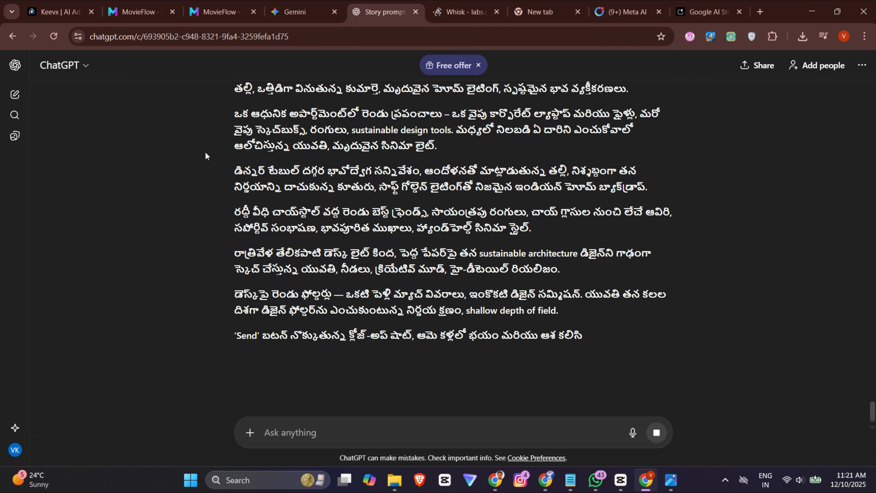
Review the Telugu reply and ask ChatGPT for a "little short" version
{"action": "scroll", "coordinate": [204, 157], "scroll_direction": "up", "scroll_amount": 5}
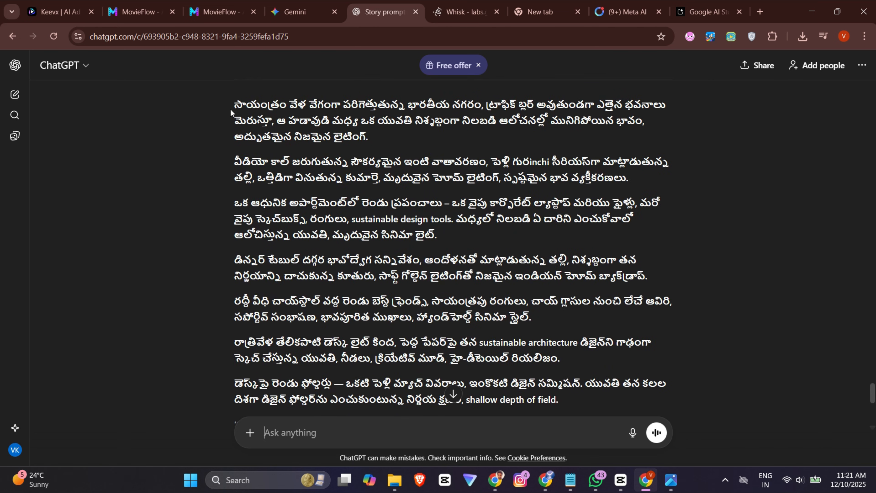
{"action": "type", "text": "little short"}
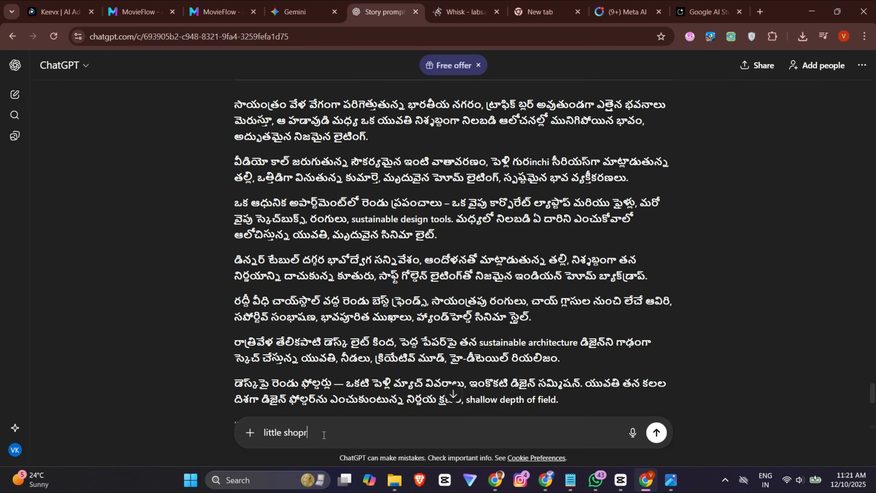
{"action": "key", "text": "Return"}
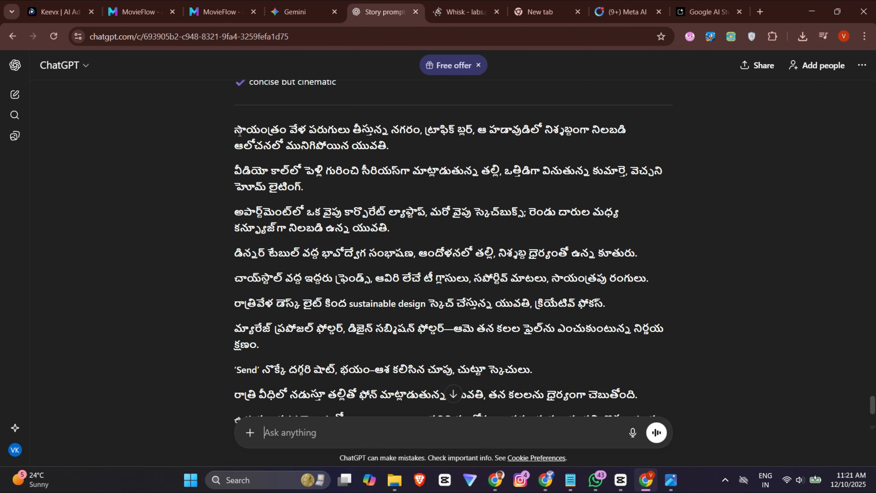
Copy the ten shortened Telugu lines from ChatGPT into the speech text in Google AI Studio
{"action": "left_click_drag", "start_coordinate": [240, 133], "coordinate": [699, 278]}
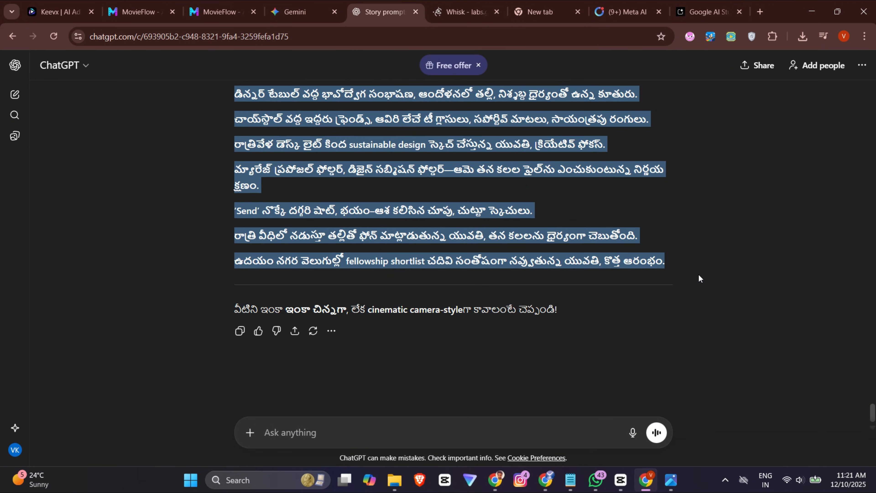
{"action": "left_click", "coordinate": [689, 17]}
{"action": "left_click", "coordinate": [221, 190]}
{"action": "key", "text": "ctrl+v"}
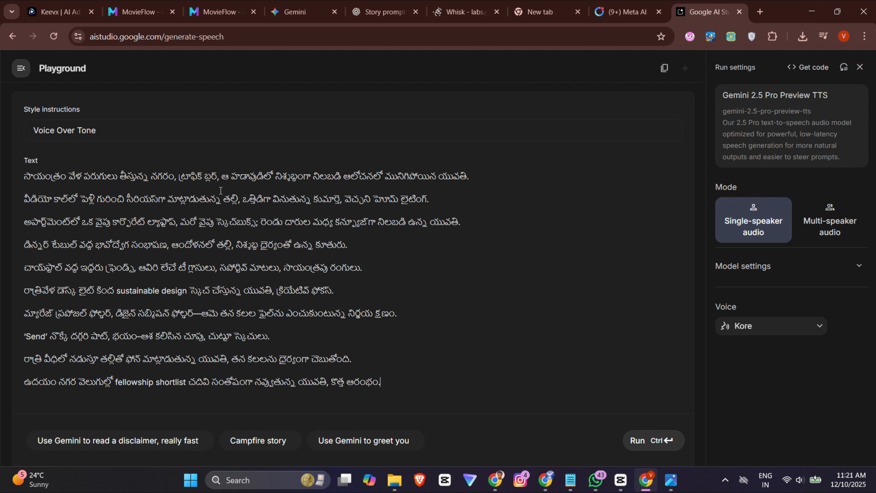
Generate the Telugu speech with the Kore voice and download the resulting audio file
{"action": "left_click", "coordinate": [637, 442]}
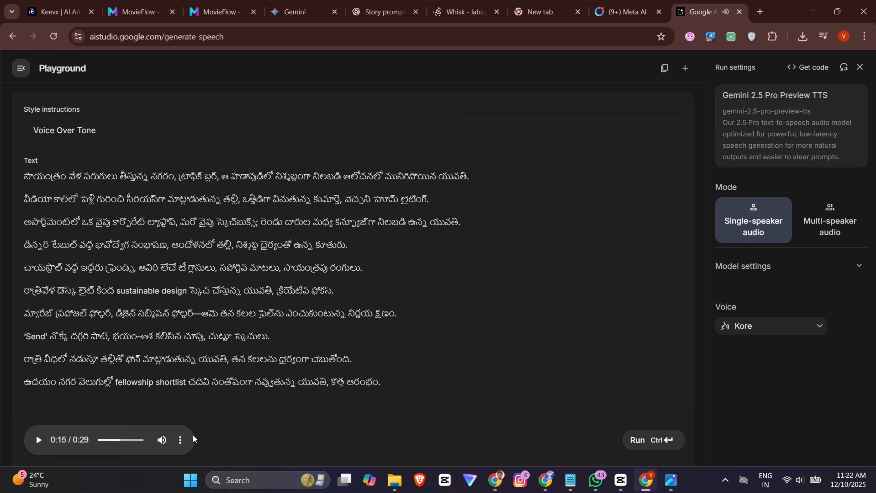
{"action": "left_click", "coordinate": [181, 439]}
{"action": "left_click", "coordinate": [170, 414]}
Switch to CapCut and place the imported download (39).wav voice-over and the Meta AI video clips on the timeline
{"action": "left_click_drag", "start_coordinate": [115, 103], "coordinate": [140, 379]}
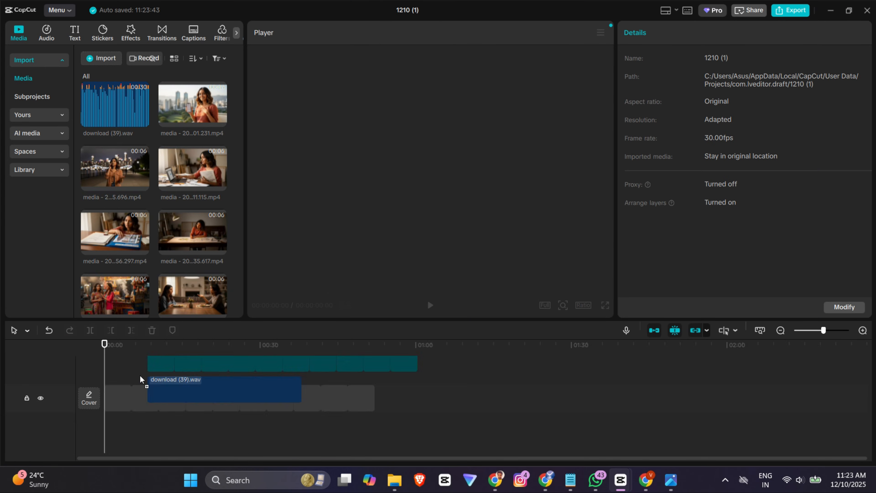